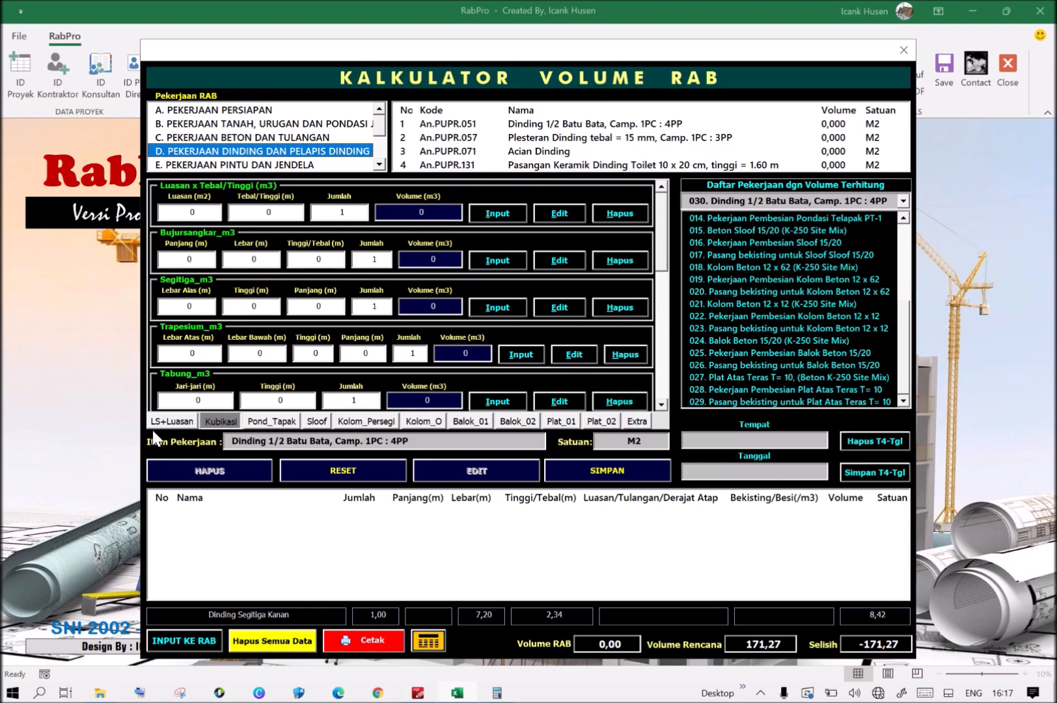
# Select the "Dinding 1/2 Batu Bata, Camp. 1PC : 4PP" work item and open the Persegi_m2 length for editing in the area calculations.
pyautogui.click(171, 422)
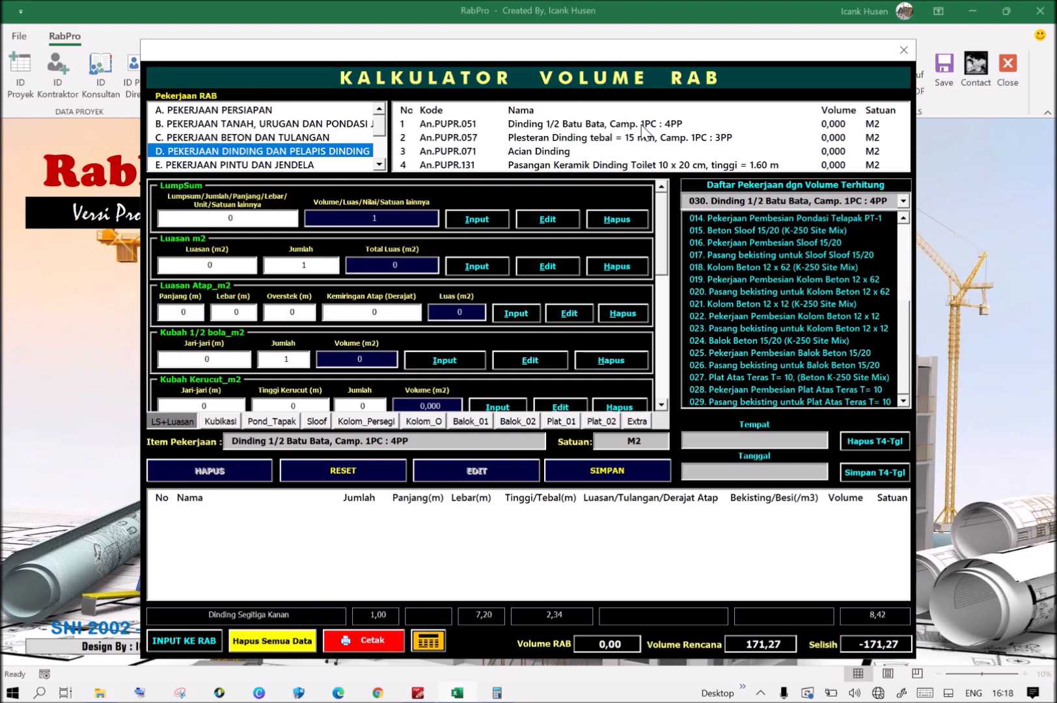
pyautogui.click(643, 128)
pyautogui.moveTo(659, 219); pyautogui.dragTo(659, 261)
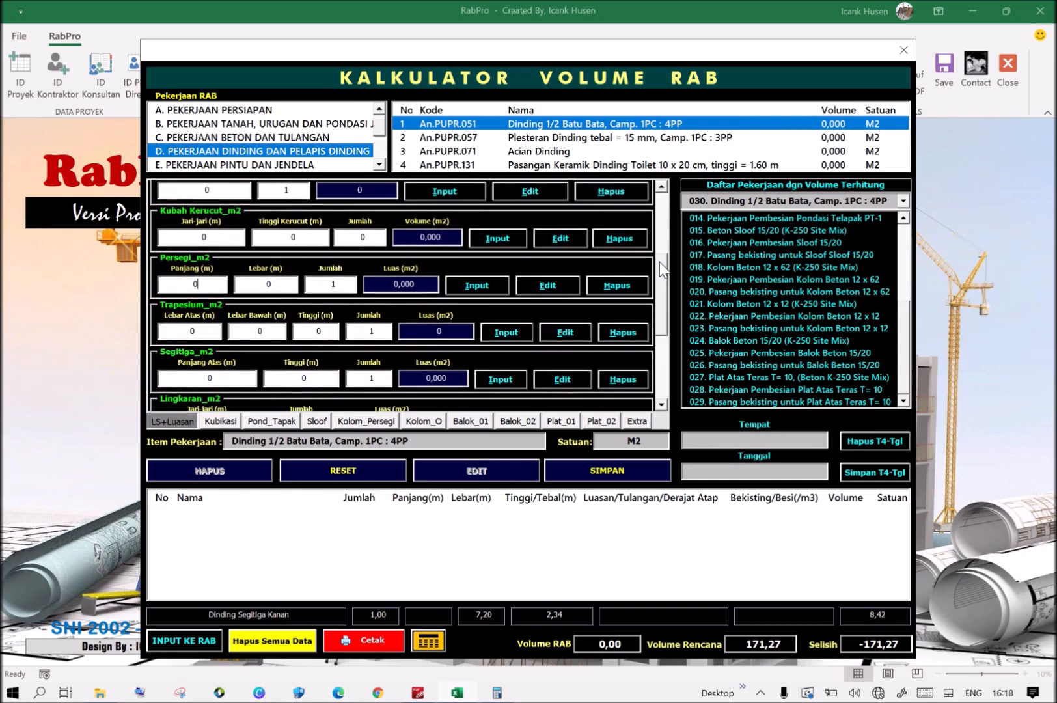
pyautogui.click(184, 287)
# Consult the floor plan in PDF-XChange Editor, then set the Persegi_m2 length to 6 m, width to 3,8 m and count to 2 in RabPro.
pyautogui.click(418, 693)
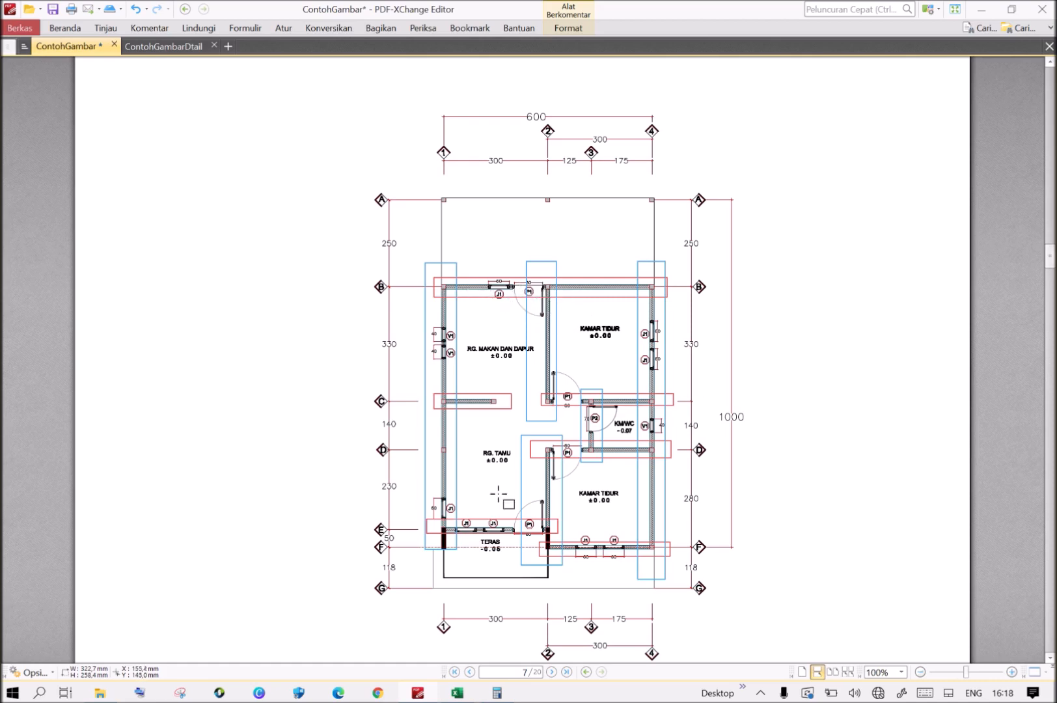
pyautogui.click(457, 693)
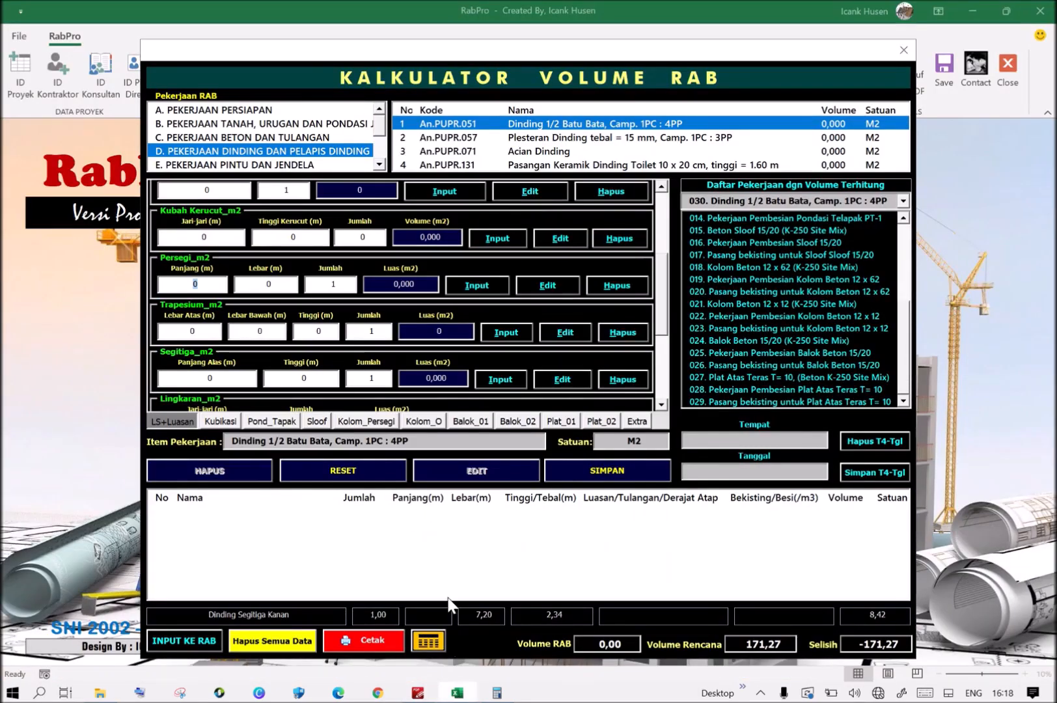
pyautogui.click(417, 692)
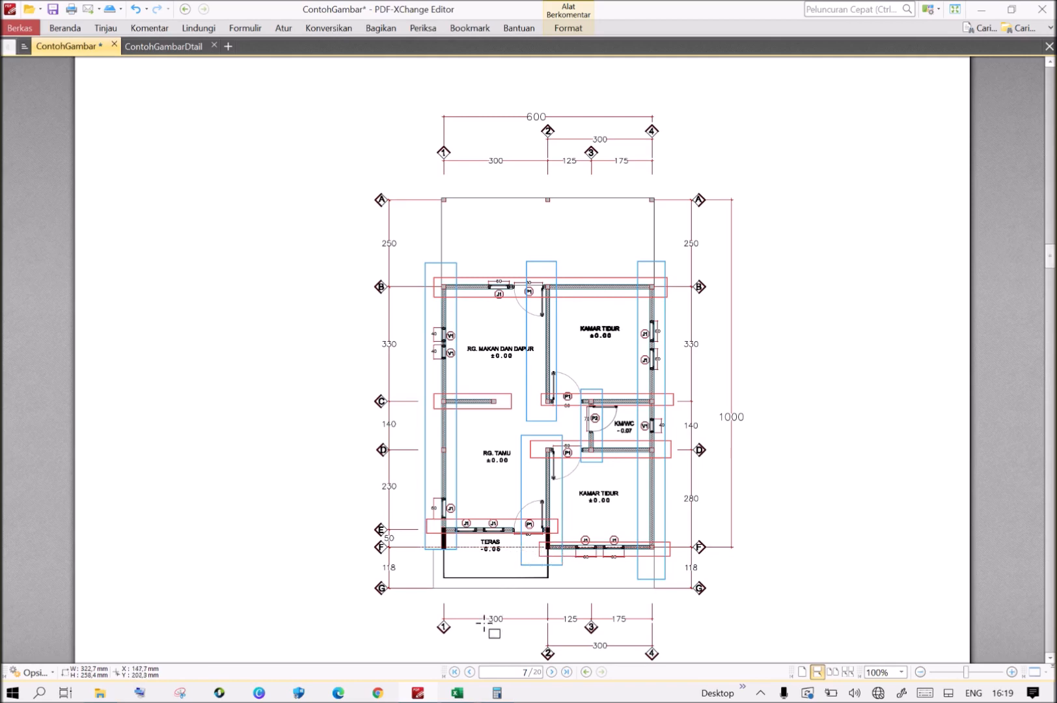
pyautogui.click(457, 694)
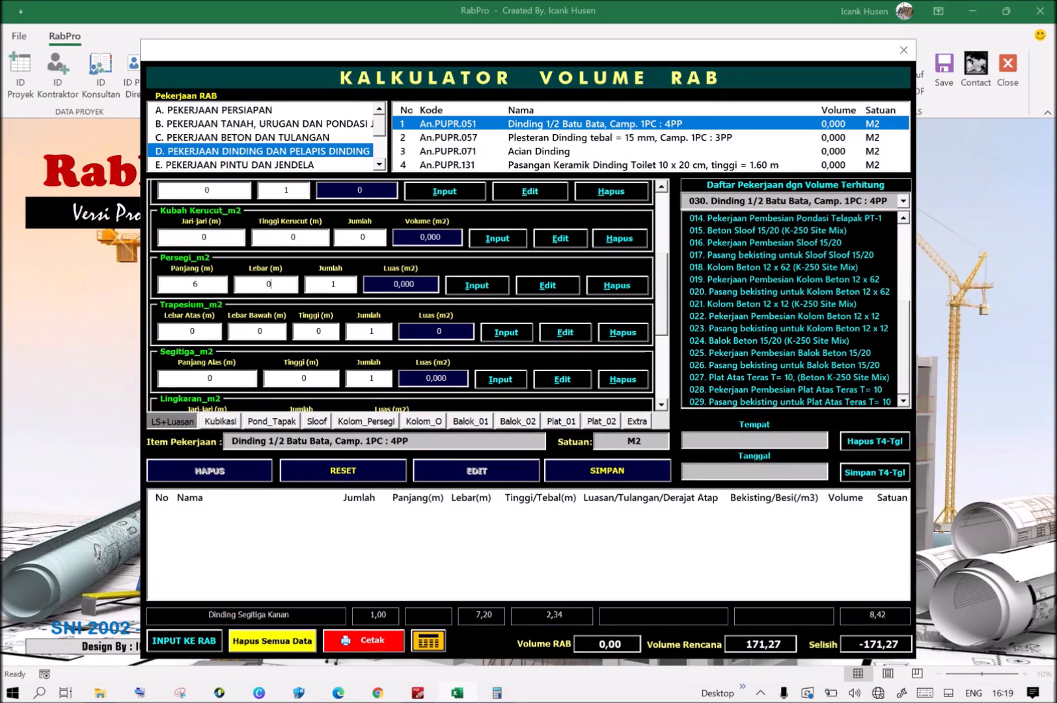
pyautogui.click(254, 286)
pyautogui.write('3,8')
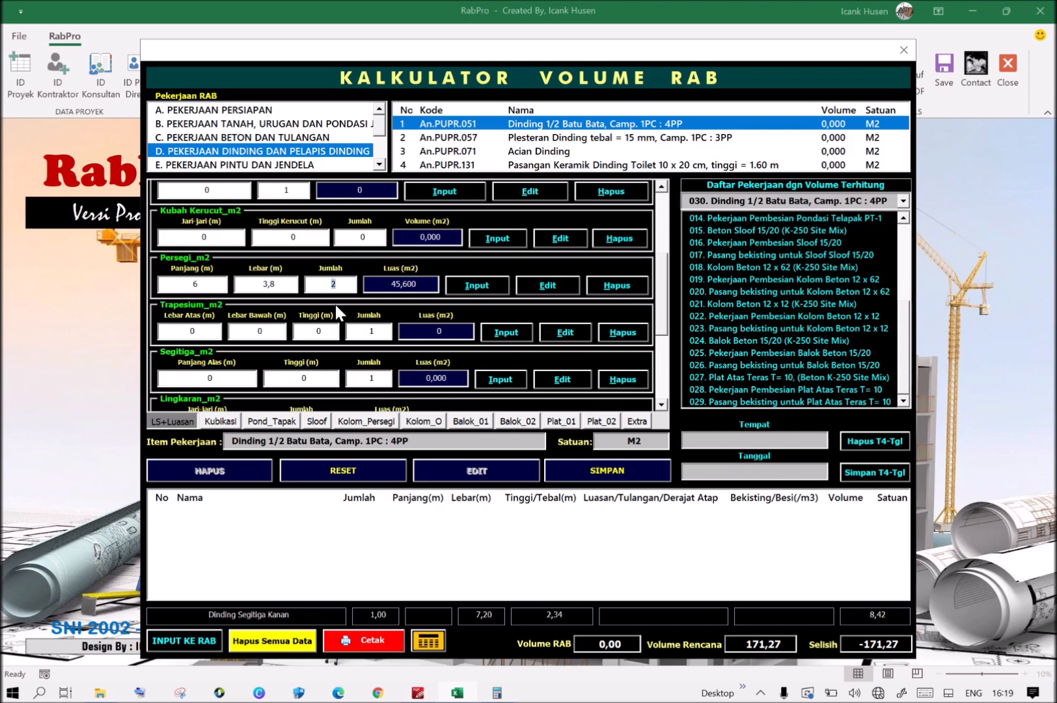
# Name the work item "Dinding Depn/Blkng" and add its rectangular area to the calculation list.
pyautogui.click(408, 441)
pyautogui.moveTo(269, 441); pyautogui.dragTo(409, 441)
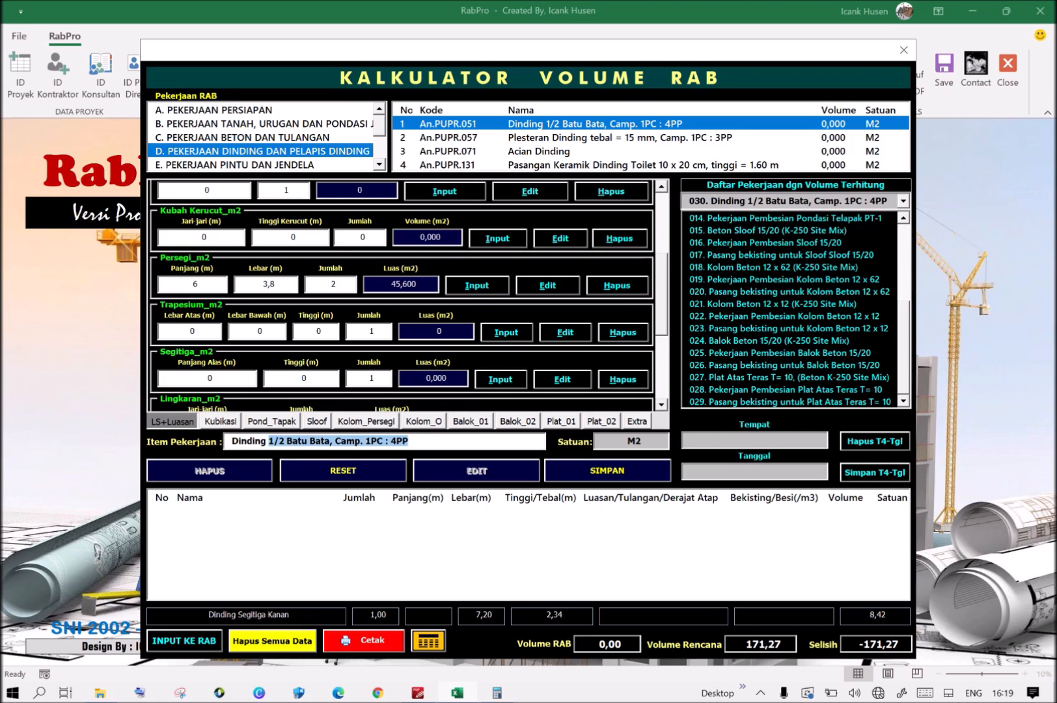
pyautogui.write('Depn')
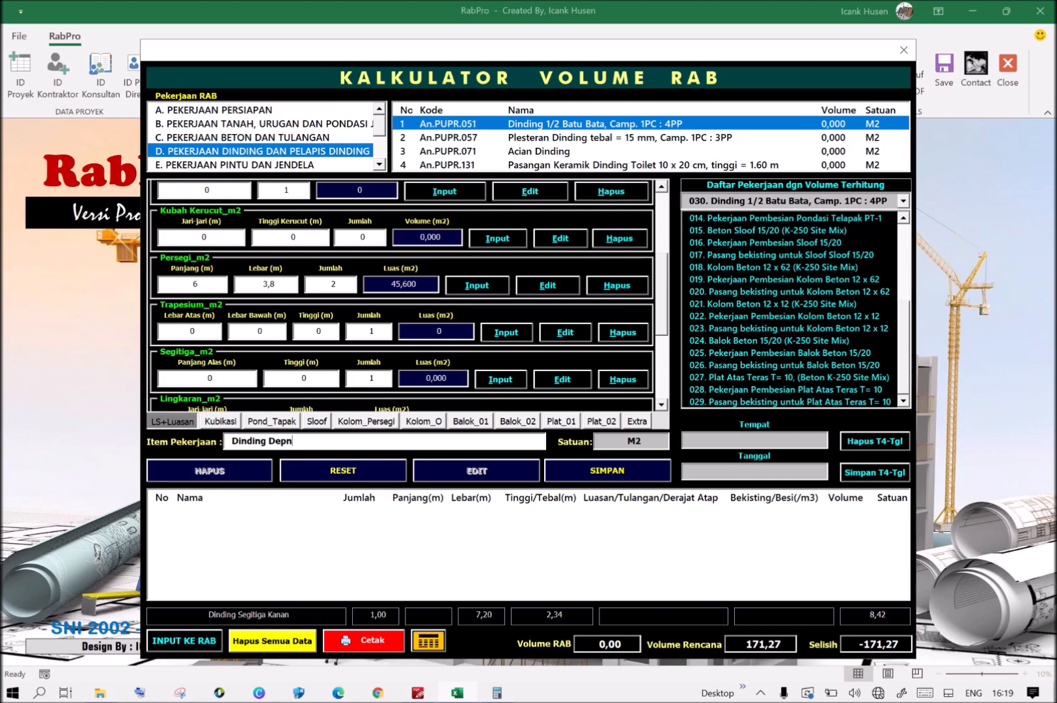
pyautogui.write('/Blkng')
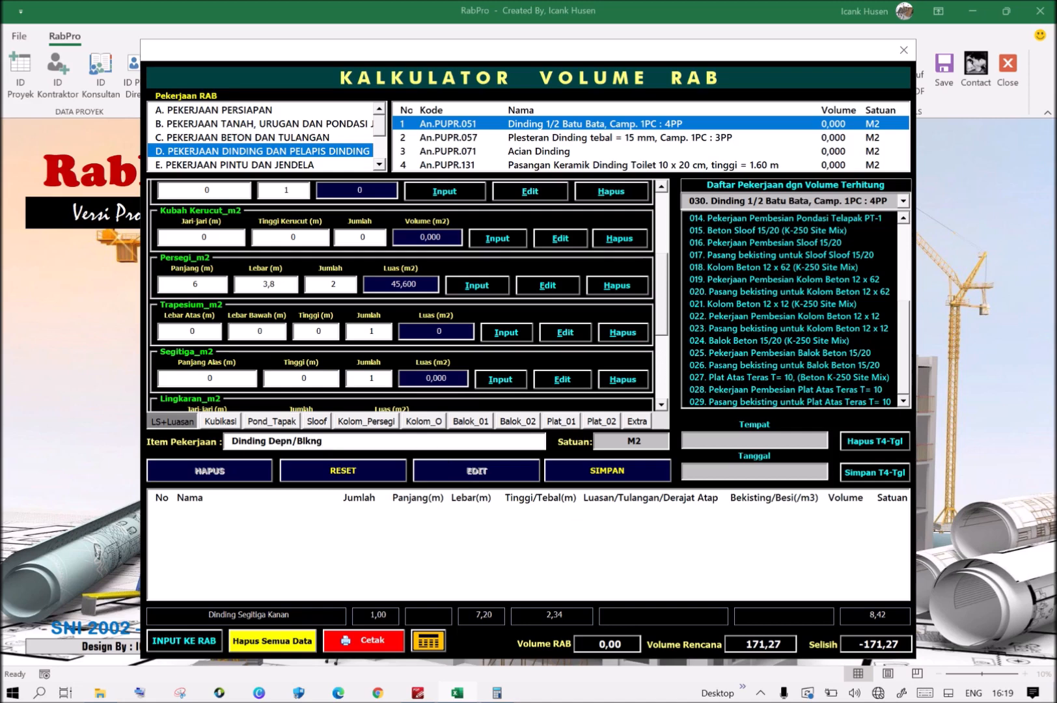
pyautogui.click(338, 284)
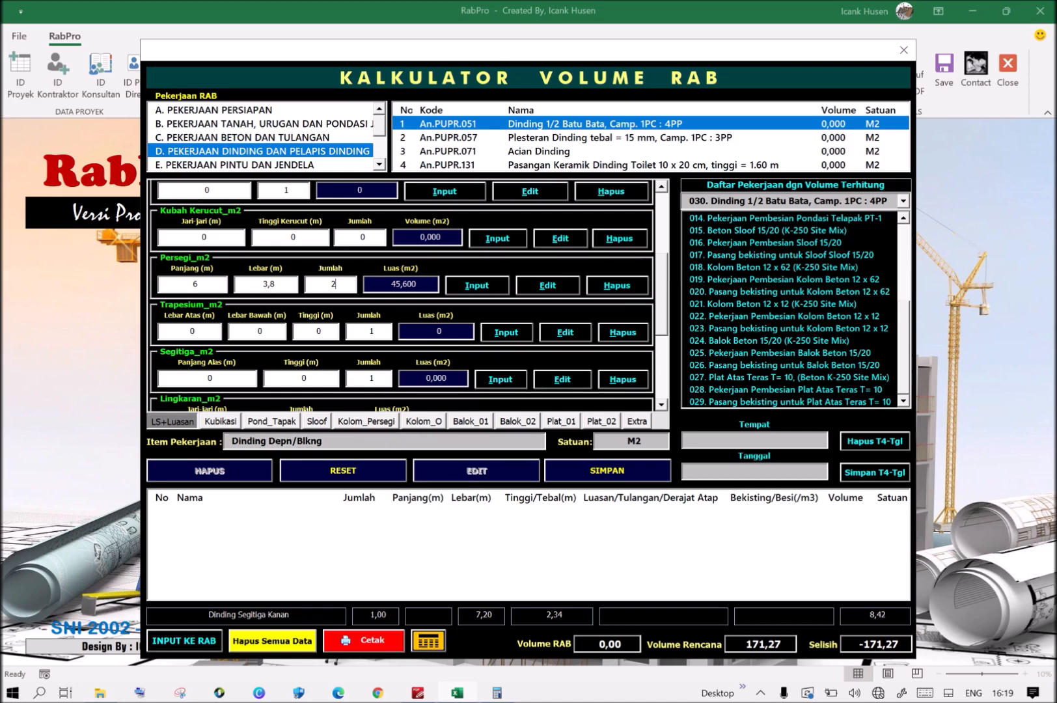
pyautogui.click(463, 287)
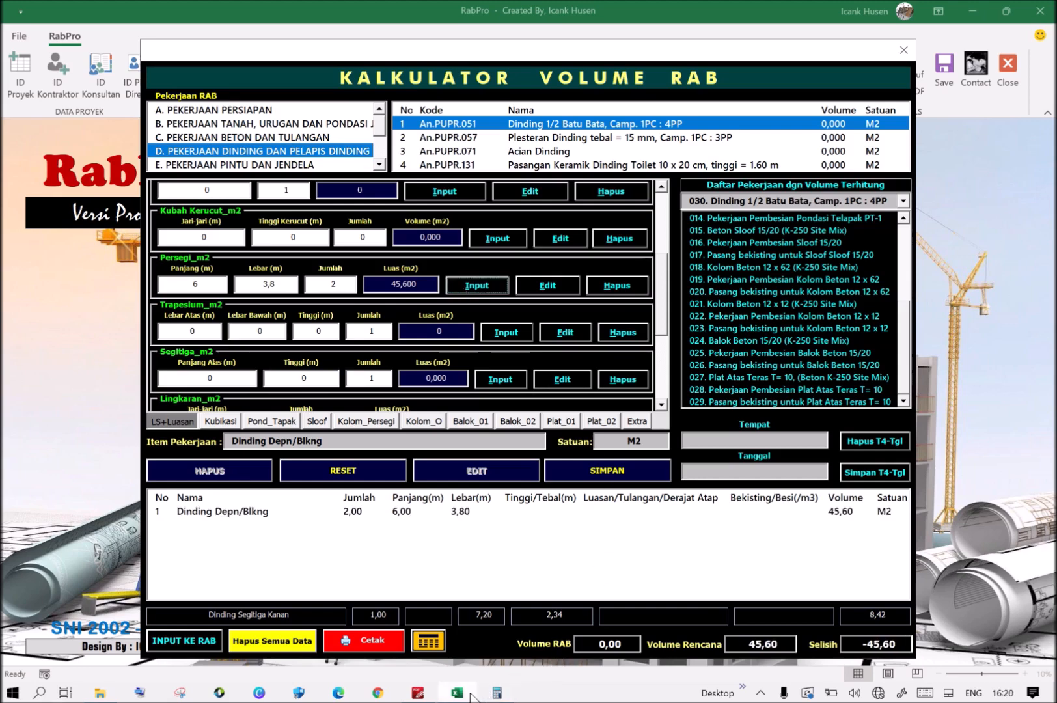
# Check the inner walls on the PDF floor plan and add a rectangular entry "Dinding Tengah 3m" with length 3 m and count 2.
pyautogui.click(420, 695)
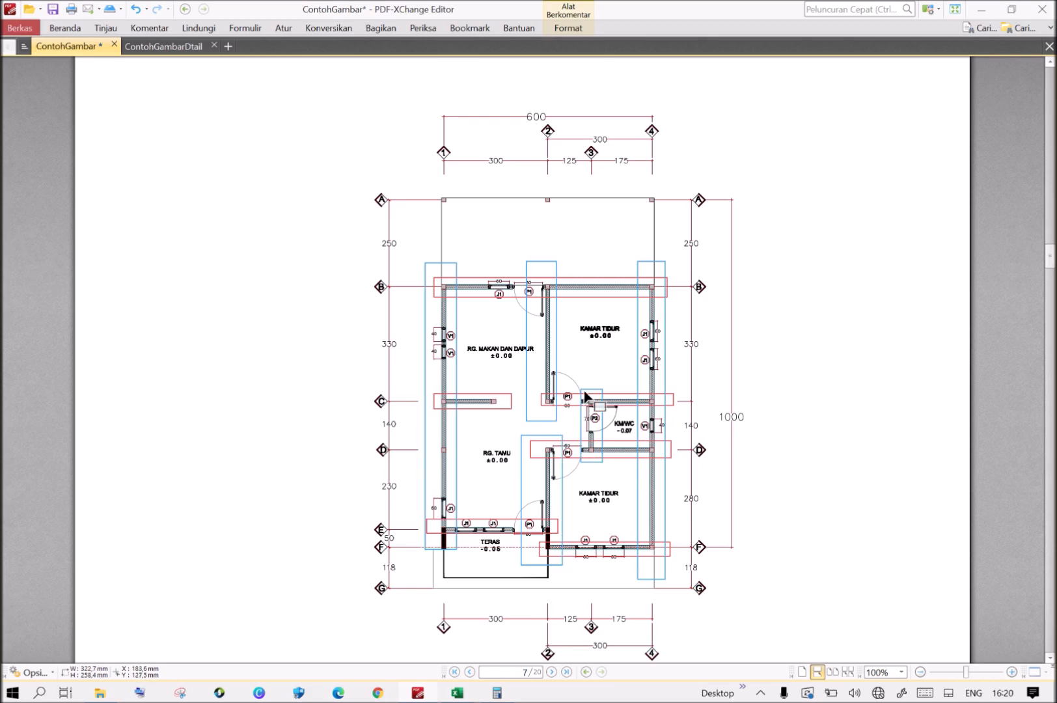
pyautogui.click(459, 694)
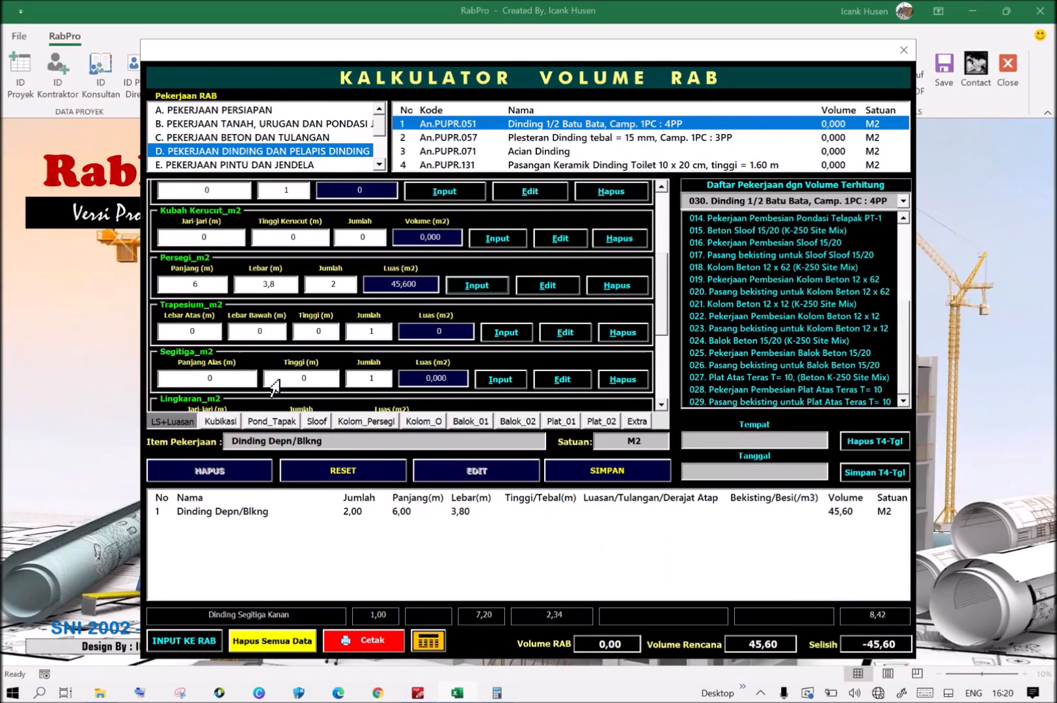
pyautogui.write('3')
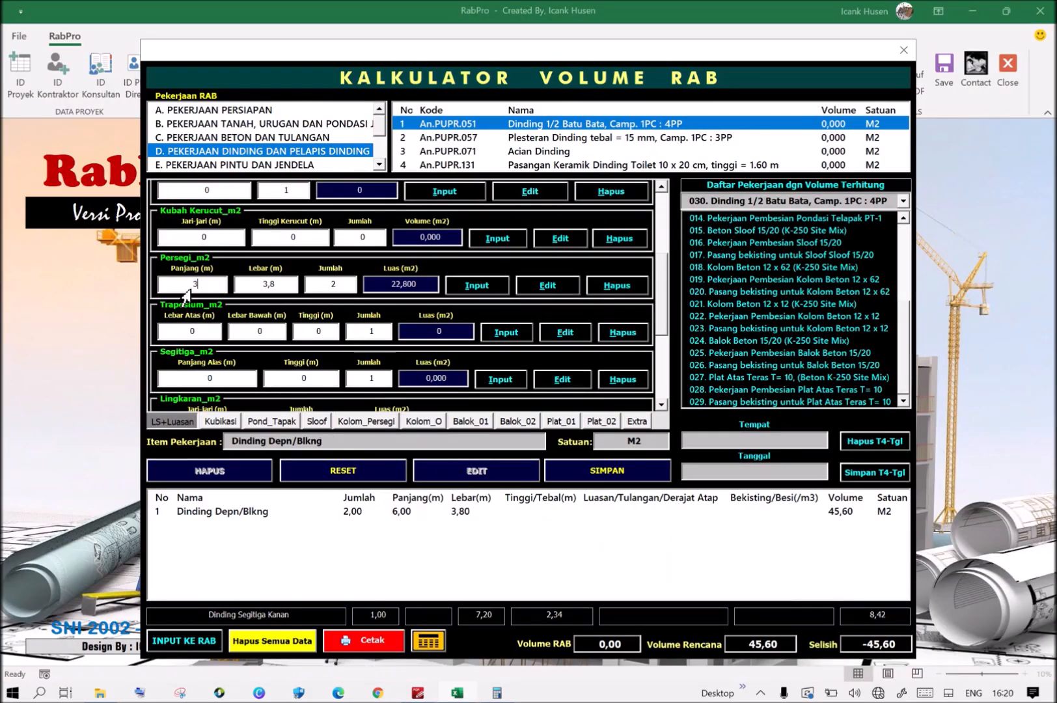
pyautogui.click(333, 284)
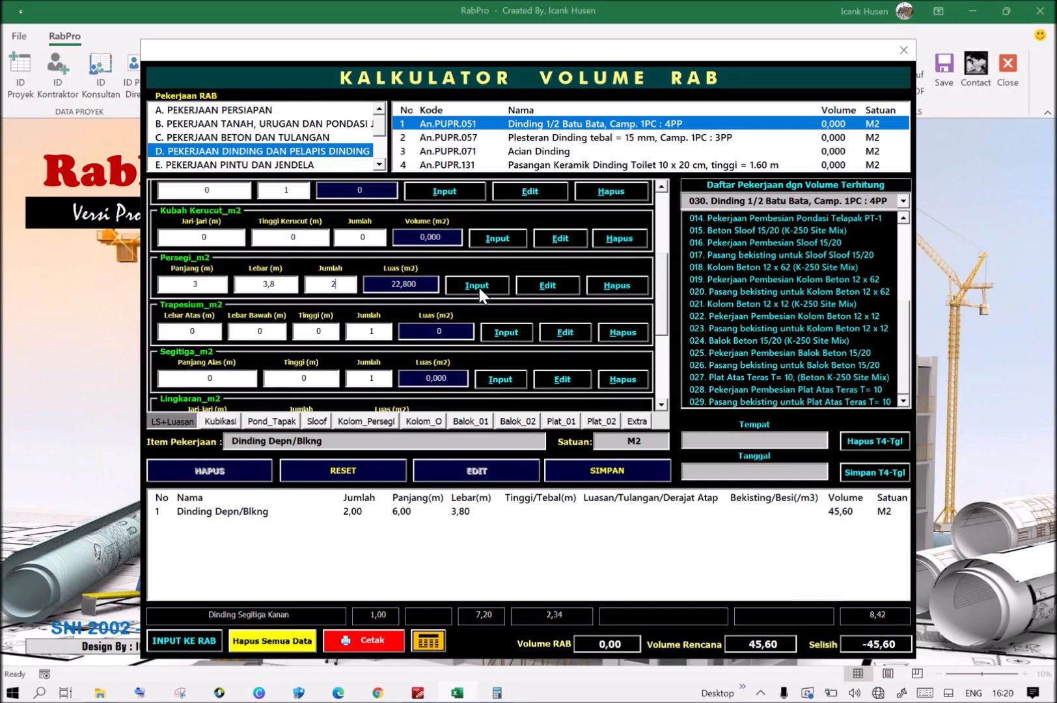
pyautogui.click(322, 443)
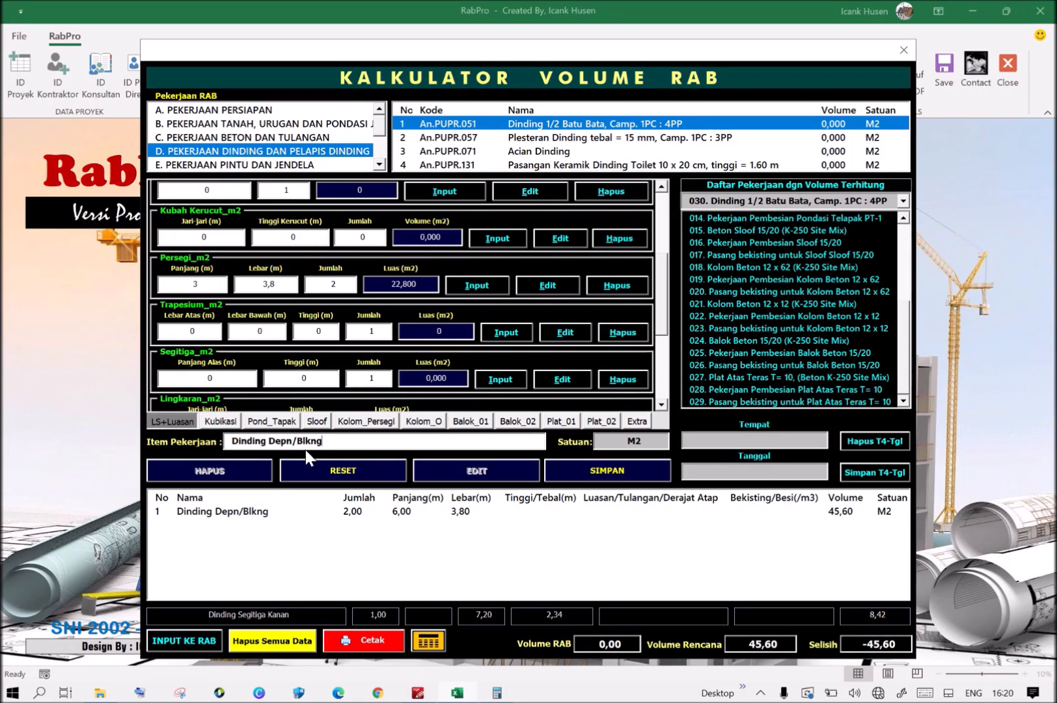
pyautogui.moveTo(324, 442); pyautogui.dragTo(269, 442)
pyautogui.write('Tengah 3m')
pyautogui.press('Return')
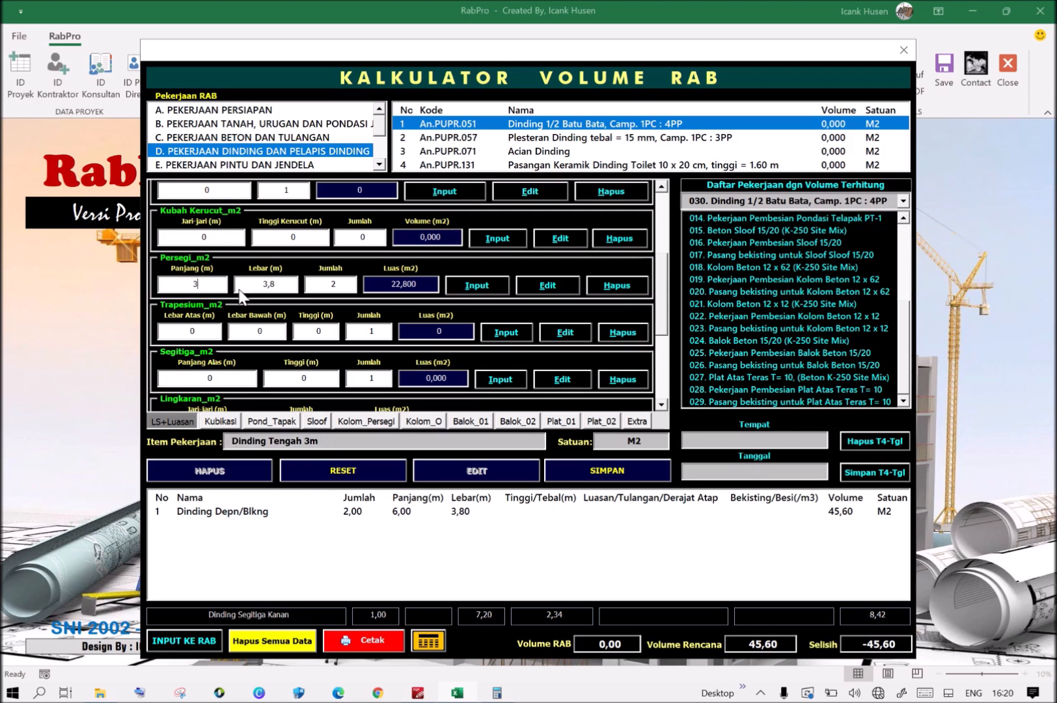
pyautogui.click(478, 285)
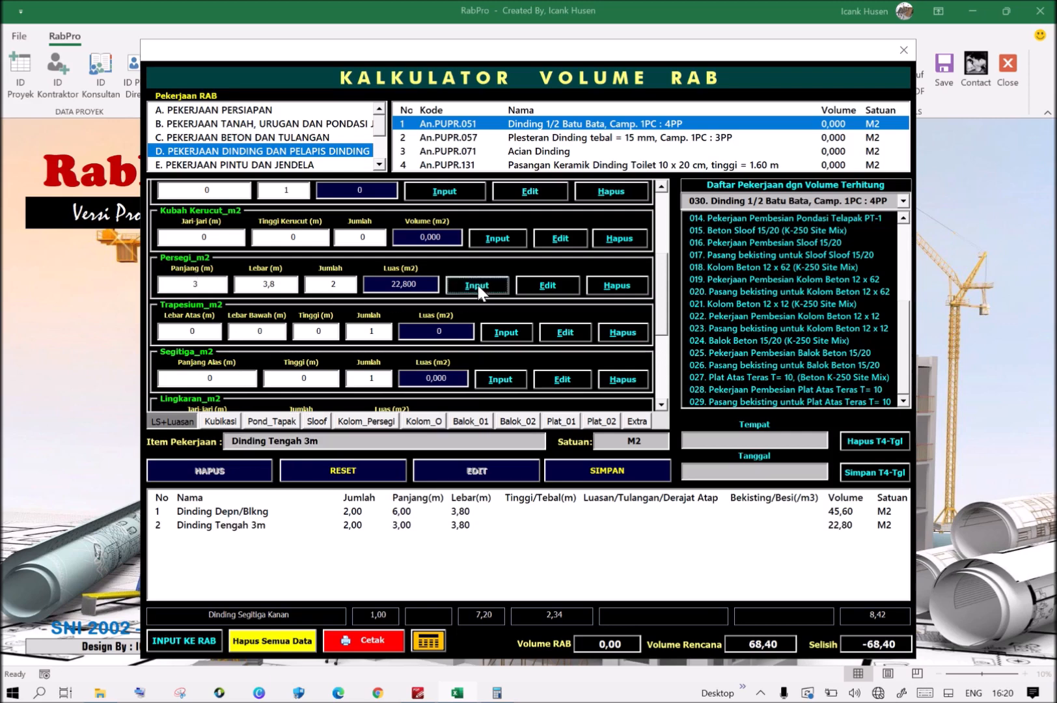
# Check the short inner wall on the PDF floor plan and add a rectangular entry "Dinding Tengah 1,5m" with length 1,5 m and count 1.
pyautogui.click(205, 284)
pyautogui.click(418, 693)
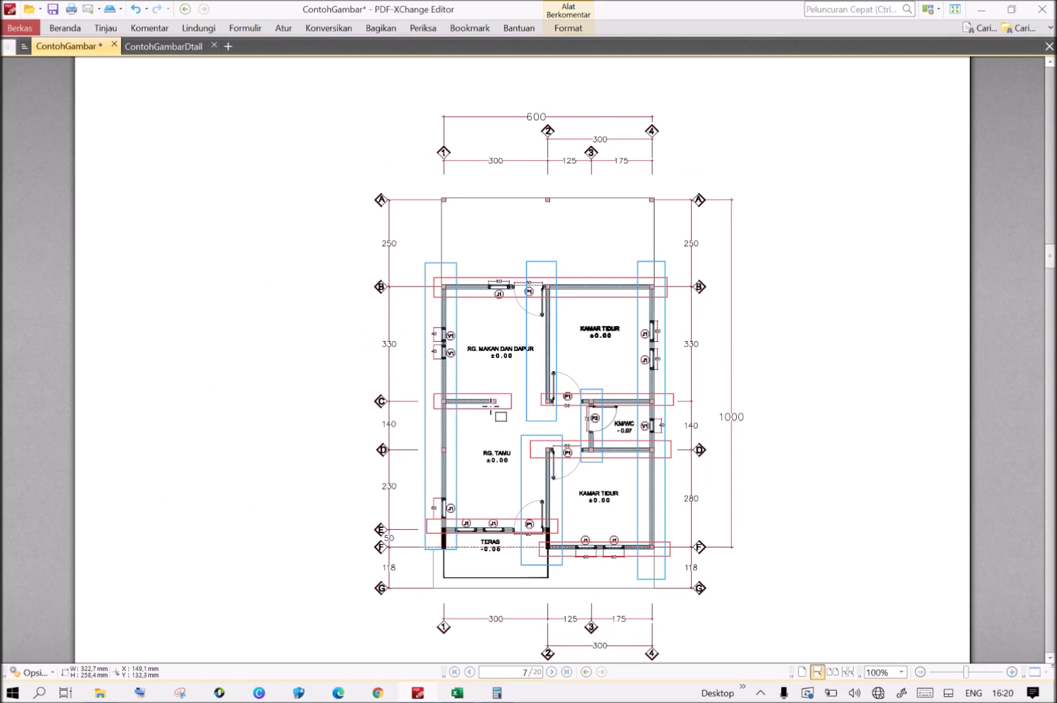
pyautogui.click(460, 694)
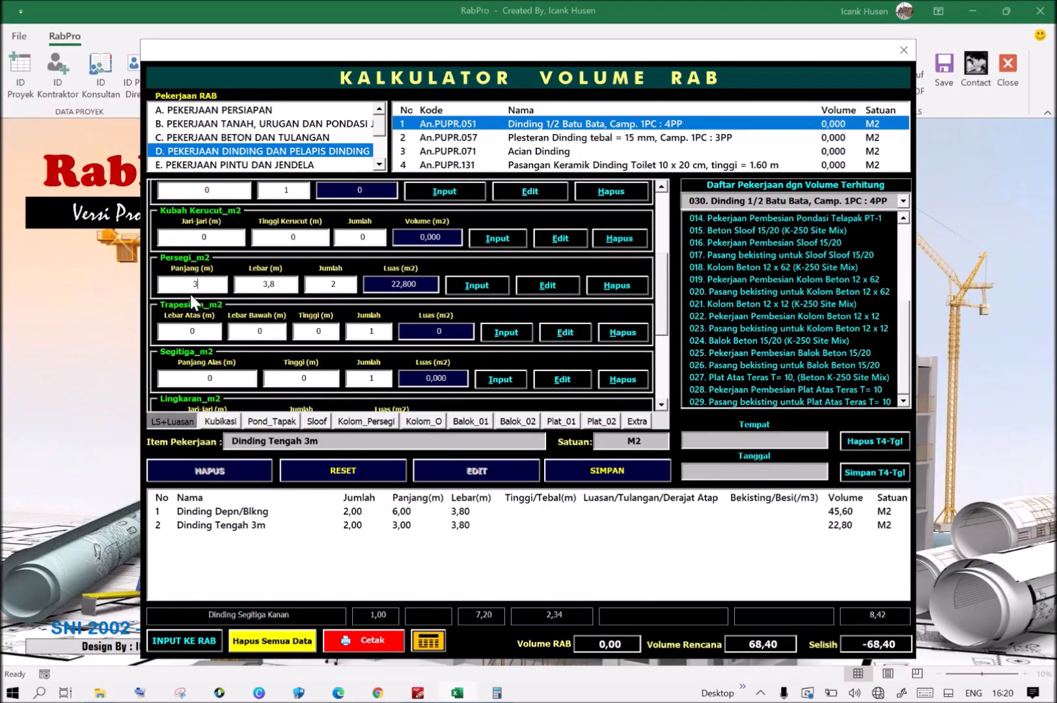
pyautogui.write('1,5')
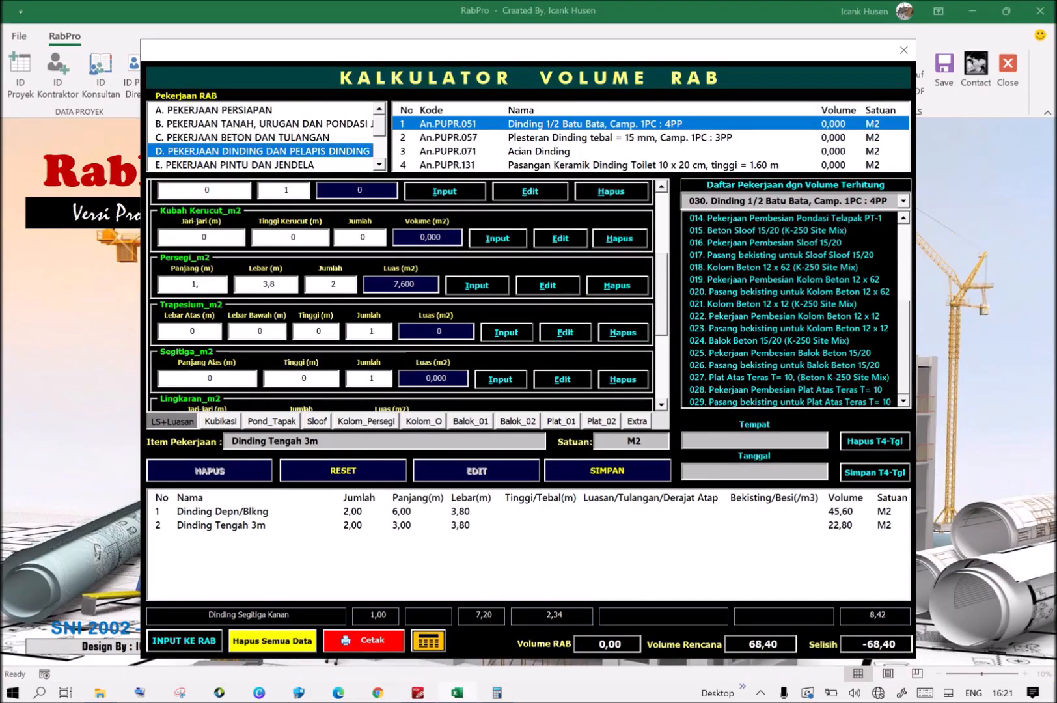
pyautogui.click(312, 286)
pyautogui.click(342, 441)
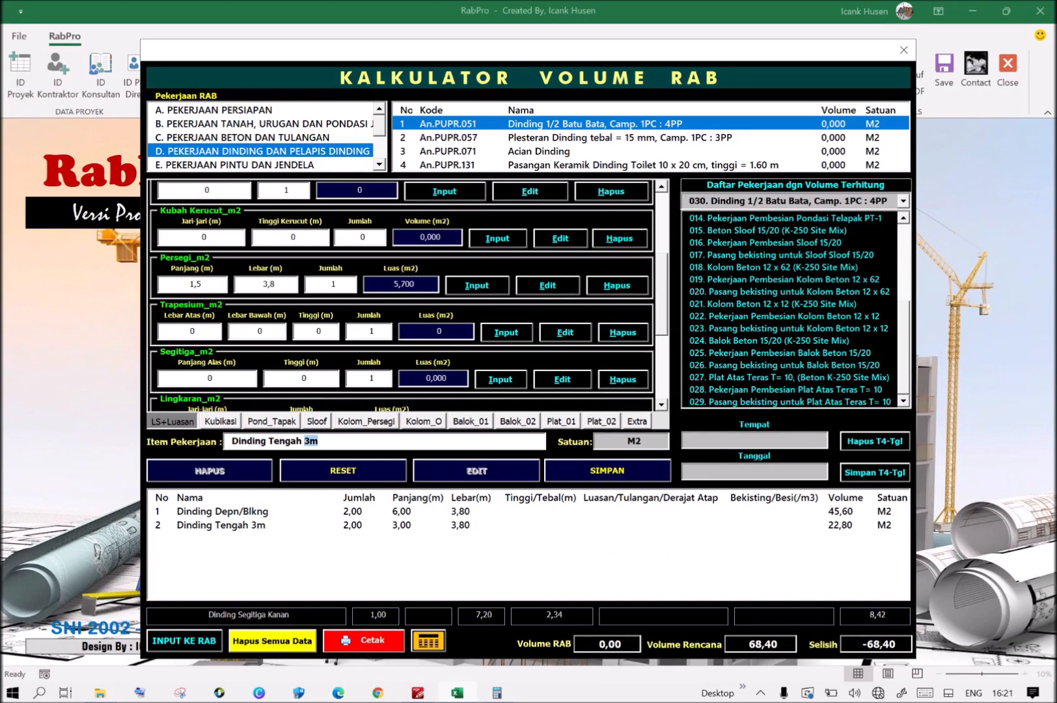
pyautogui.write('1,5m')
pyautogui.click(477, 285)
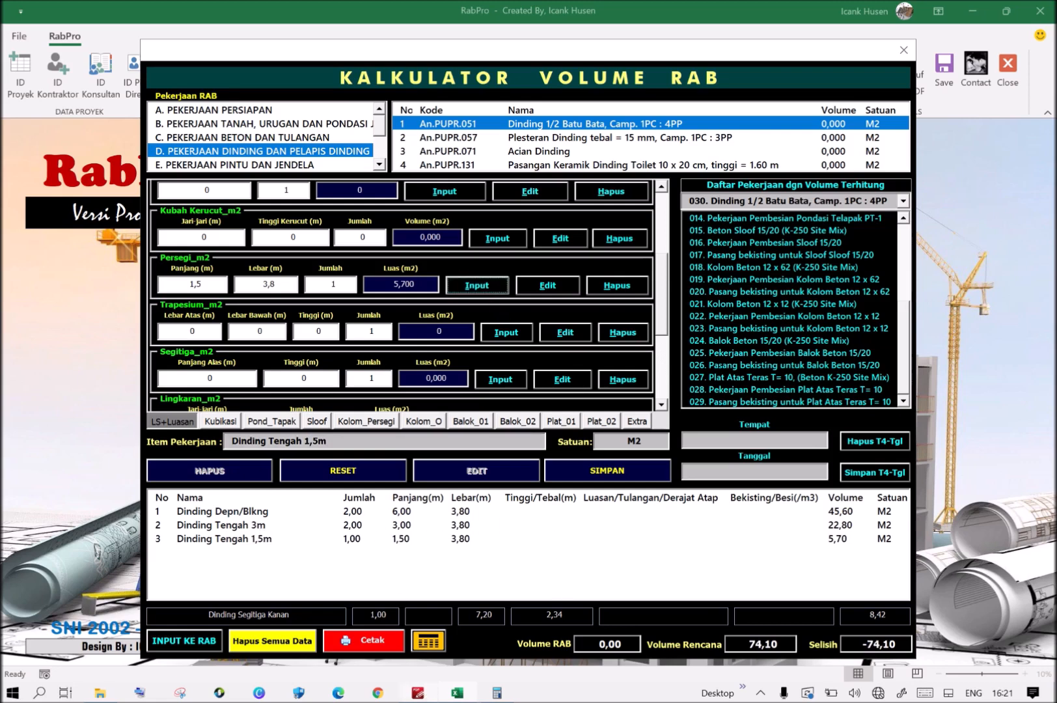
# Consult the PDF floor plan for the side walls and add a rectangular entry "Dinding Smpng Kiri" with length 7 m.
pyautogui.click(417, 692)
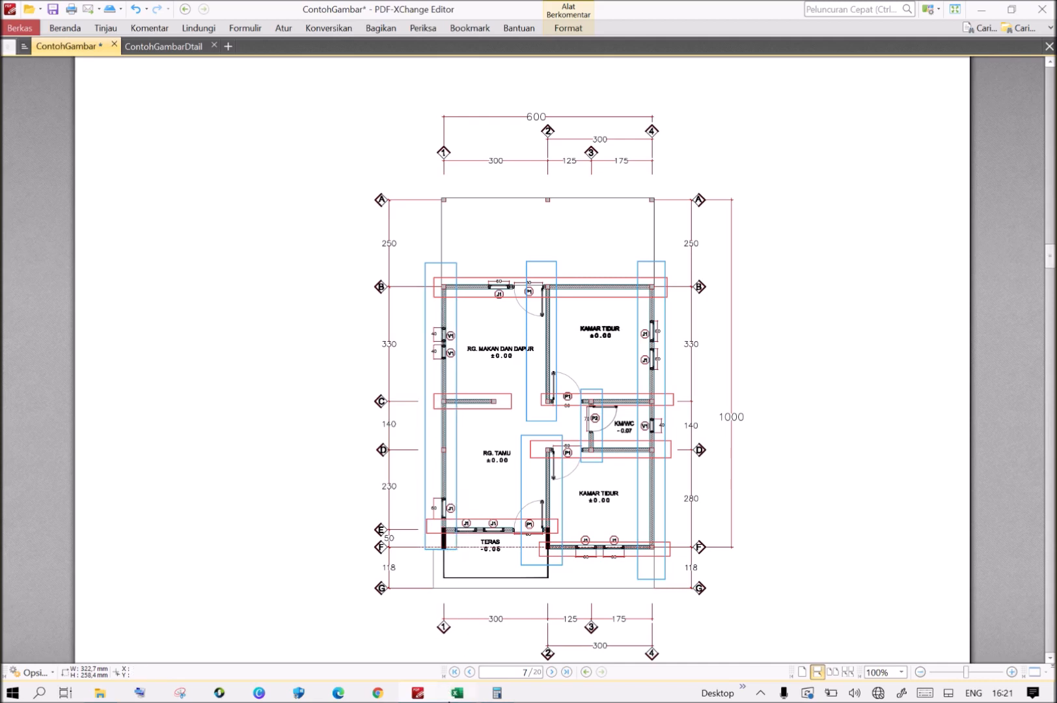
pyautogui.click(456, 691)
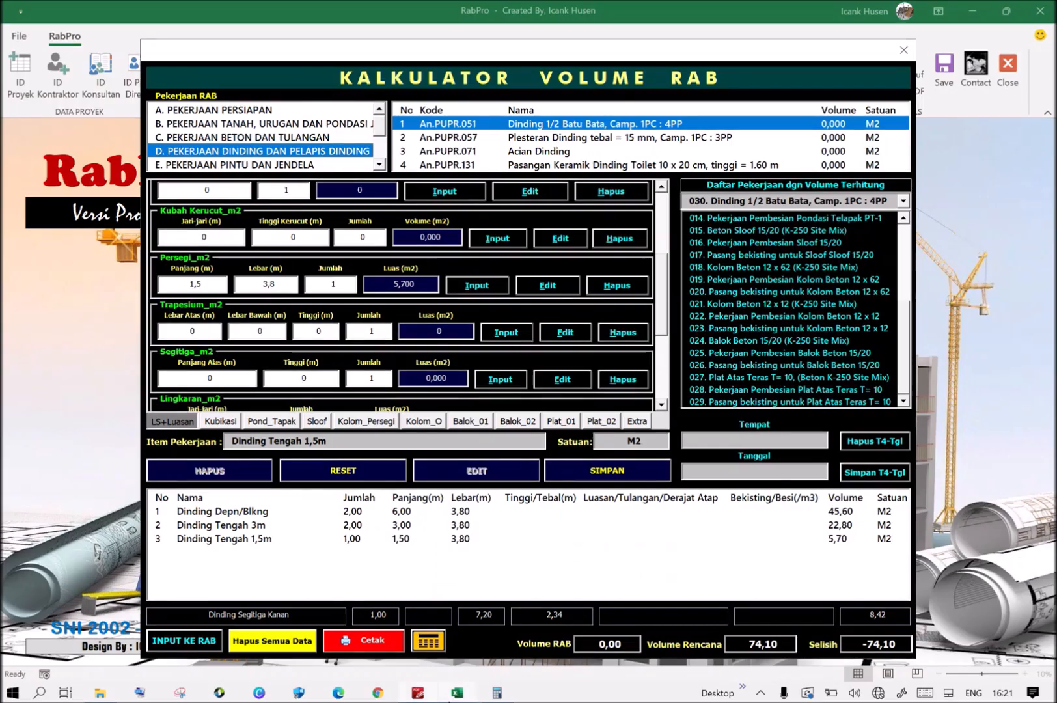
pyautogui.click(274, 441)
pyautogui.moveTo(274, 441); pyautogui.dragTo(326, 442)
pyautogui.write('Smpn')
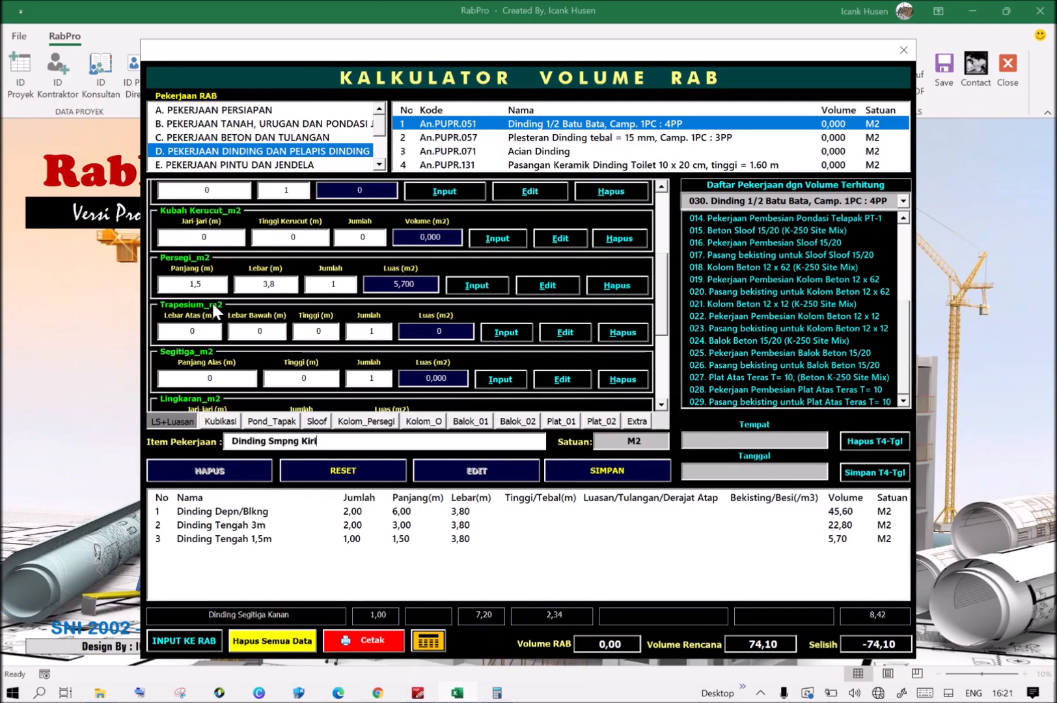
pyautogui.click(185, 291)
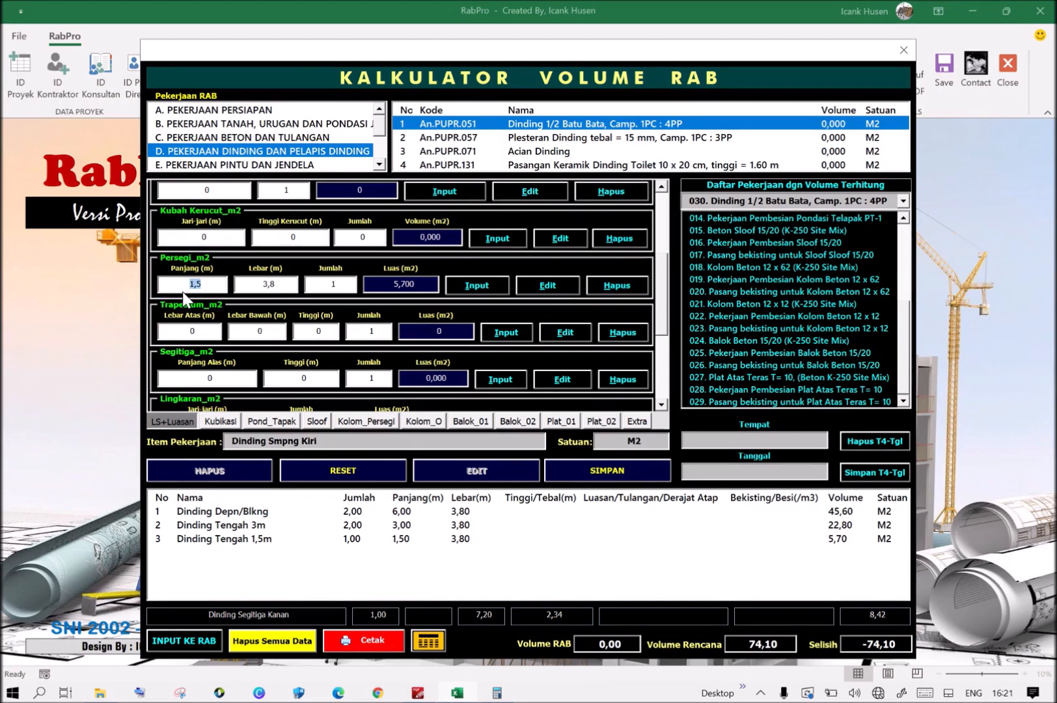
pyautogui.write('7')
pyautogui.click(482, 288)
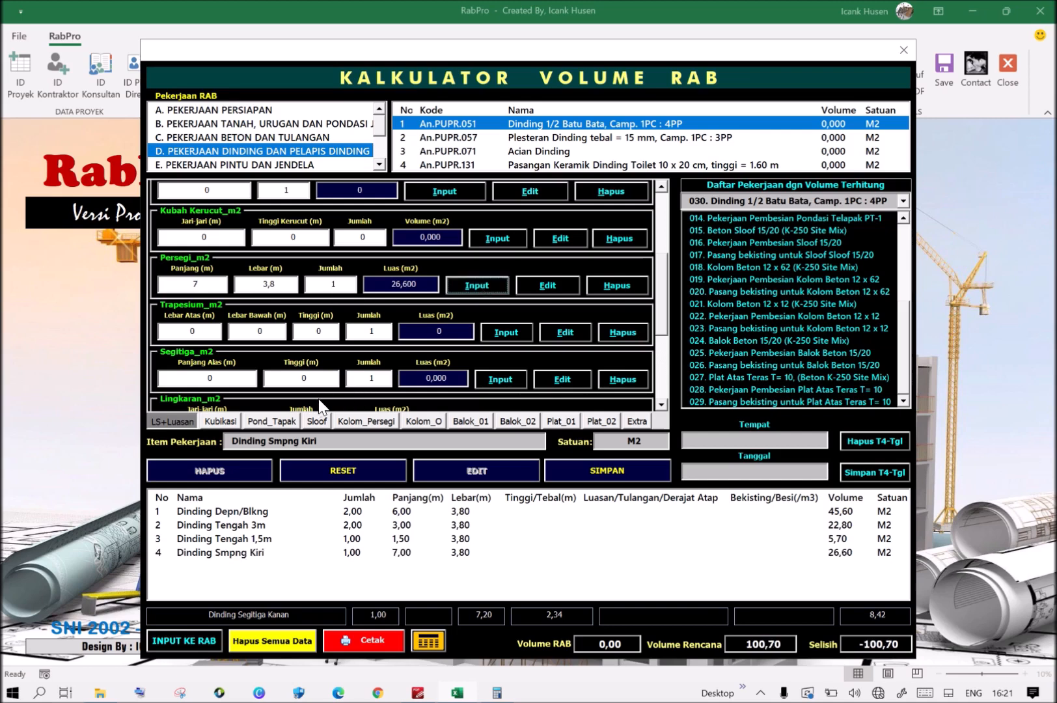
# Add a rectangular entry named "Dinding Smpng Kanan" with length 7,2 m and count 1 to the calculation list.
pyautogui.click(318, 441)
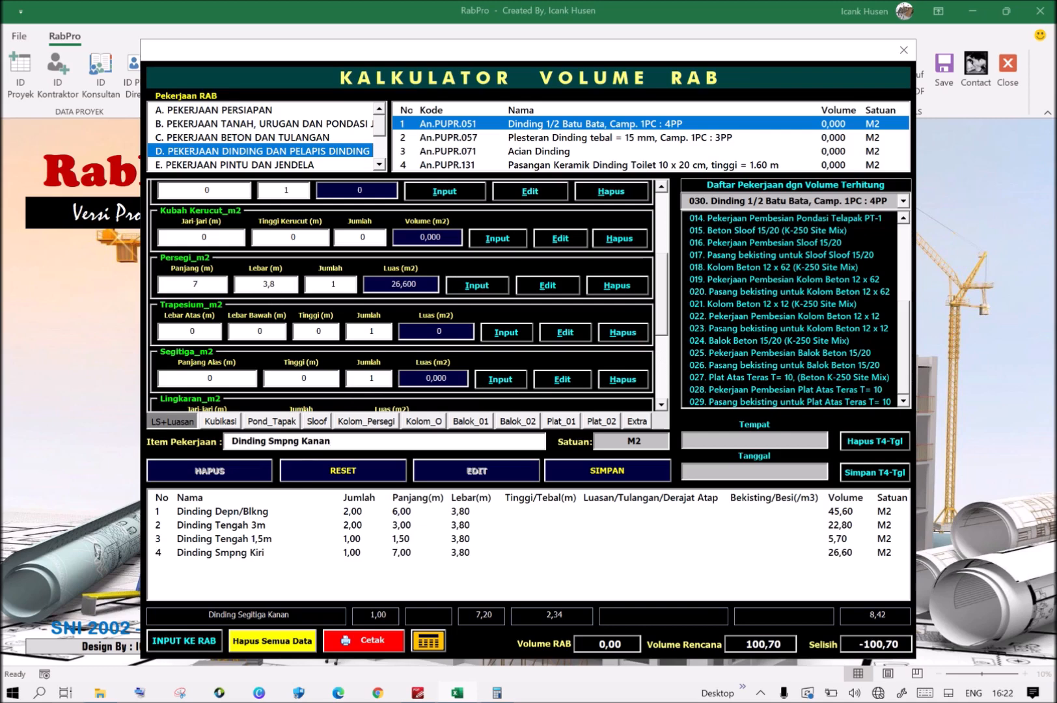
pyautogui.click(196, 284)
pyautogui.write(',2')
pyautogui.click(275, 284)
pyautogui.click(332, 285)
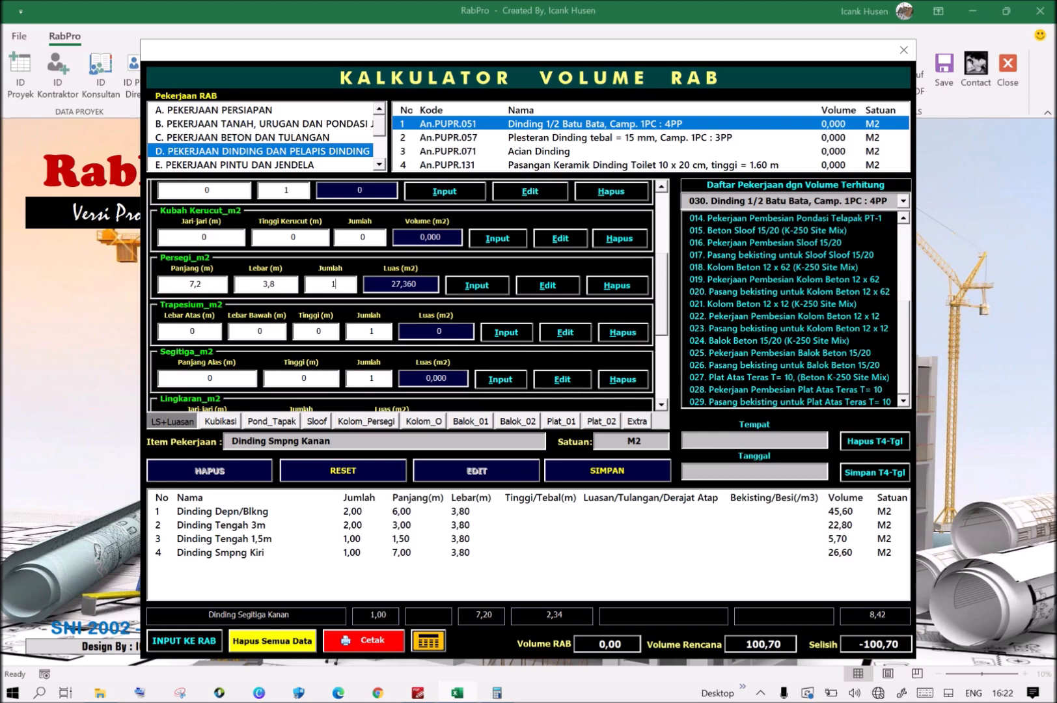
pyautogui.click(470, 287)
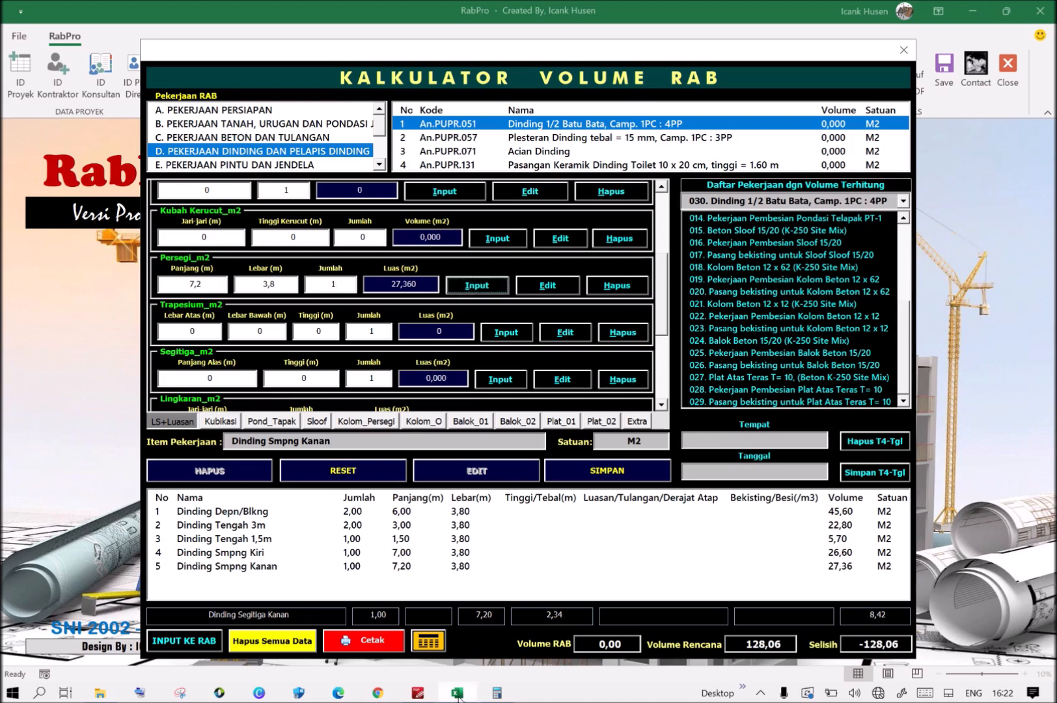
# Check the inner vertical walls on the PDF floor plan and add a rectangular entry "Dinding Tengah Vertkal" with length 7 m and count 1.
pyautogui.click(432, 698)
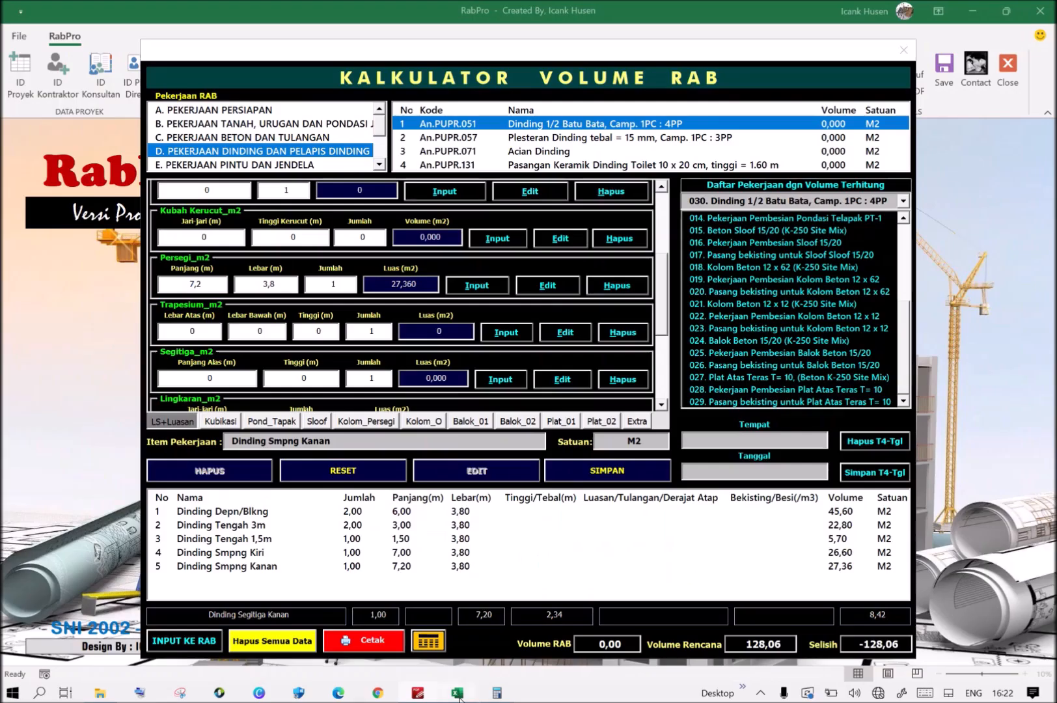
pyautogui.click(458, 692)
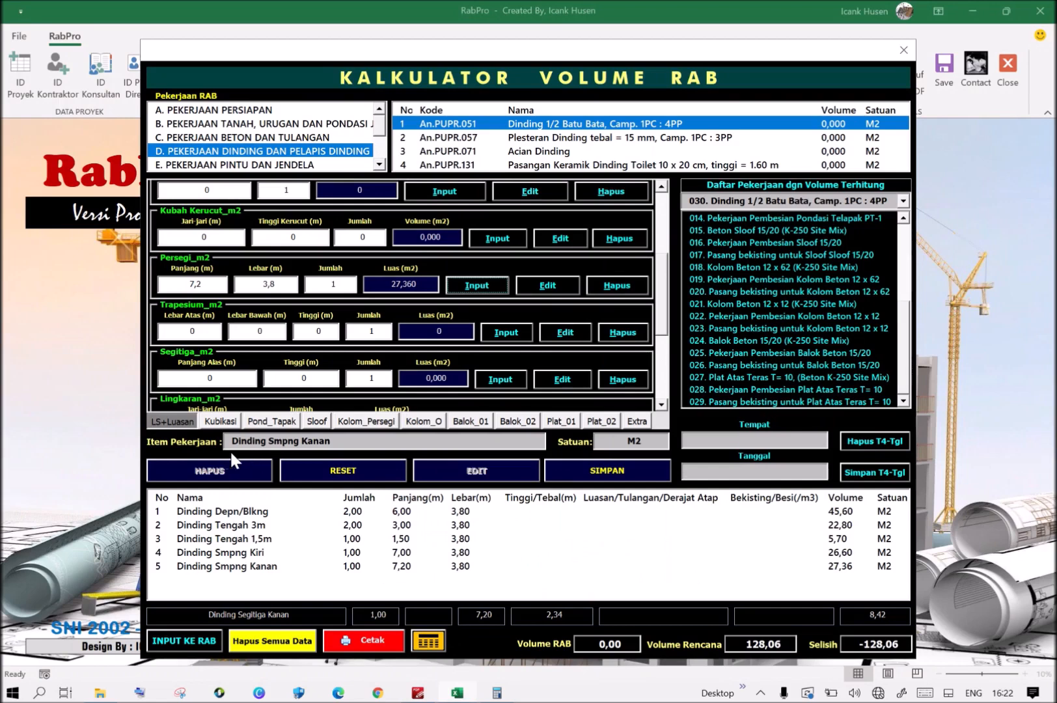
pyautogui.click(332, 441)
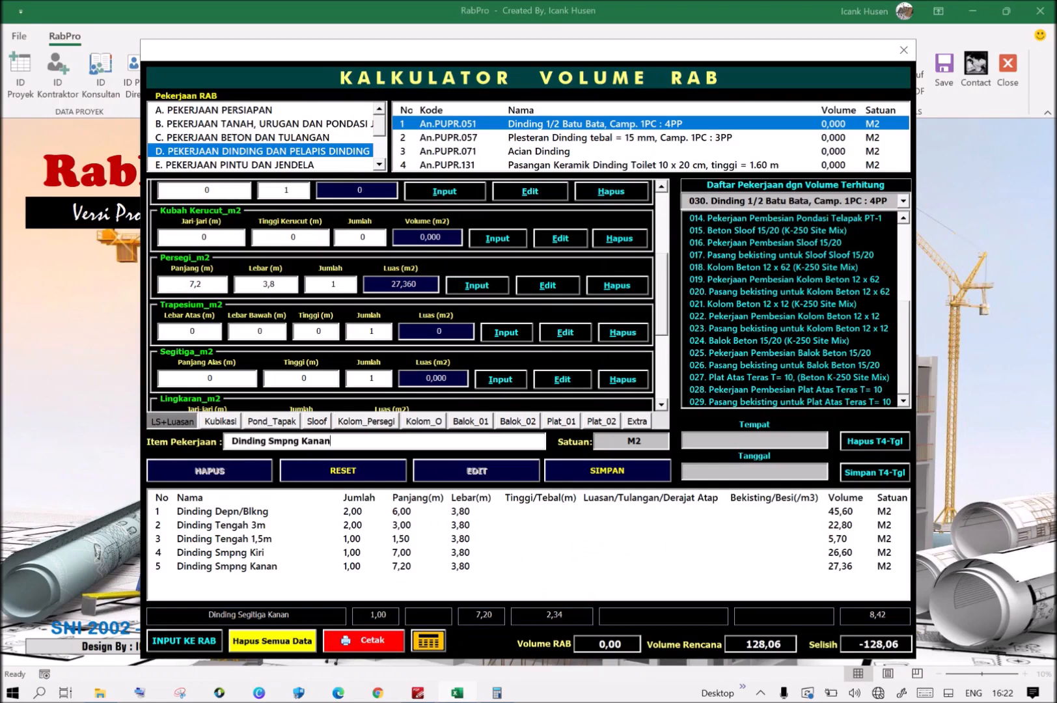
pyautogui.moveTo(332, 442); pyautogui.dragTo(270, 441)
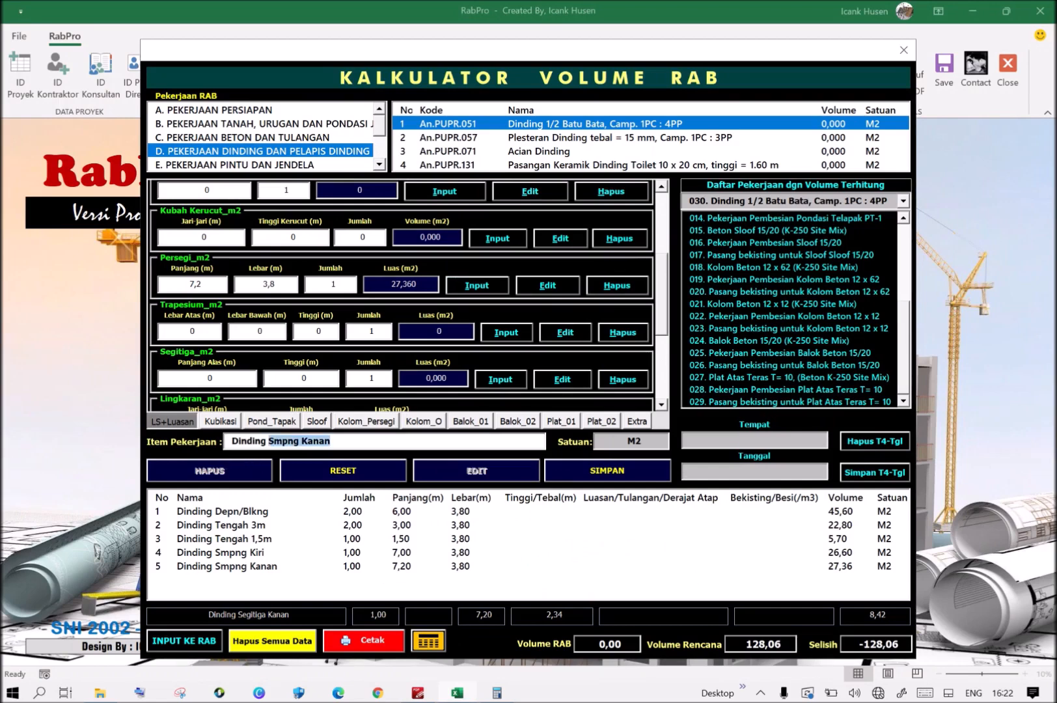
pyautogui.write('Tengah')
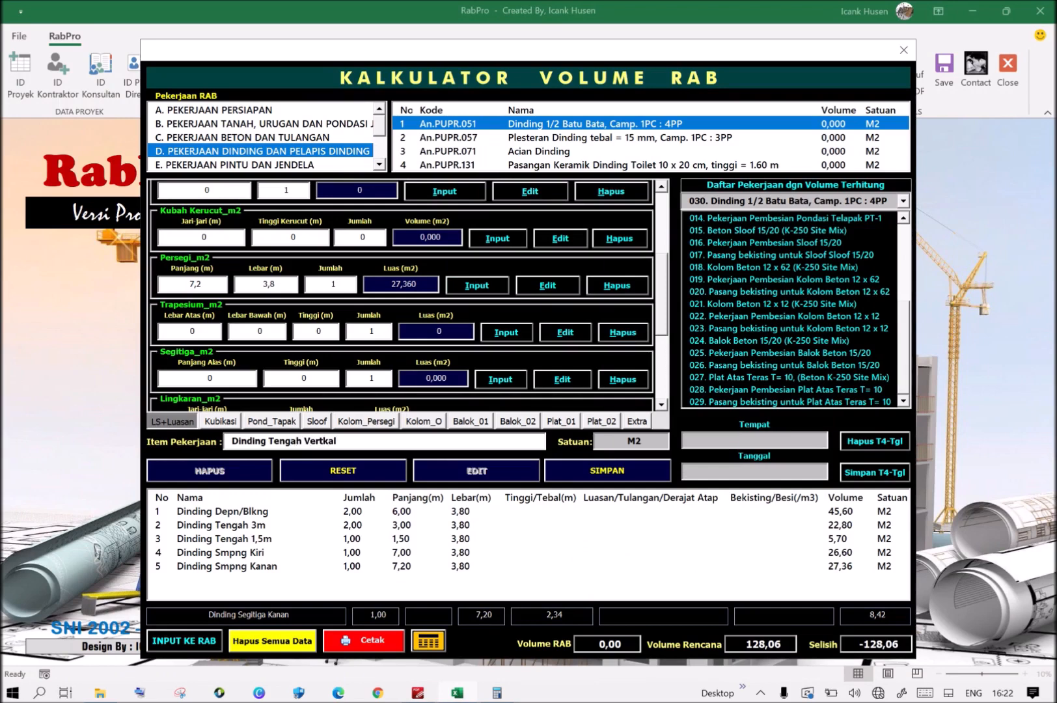
pyautogui.click(182, 290)
pyautogui.write('7')
pyautogui.click(274, 284)
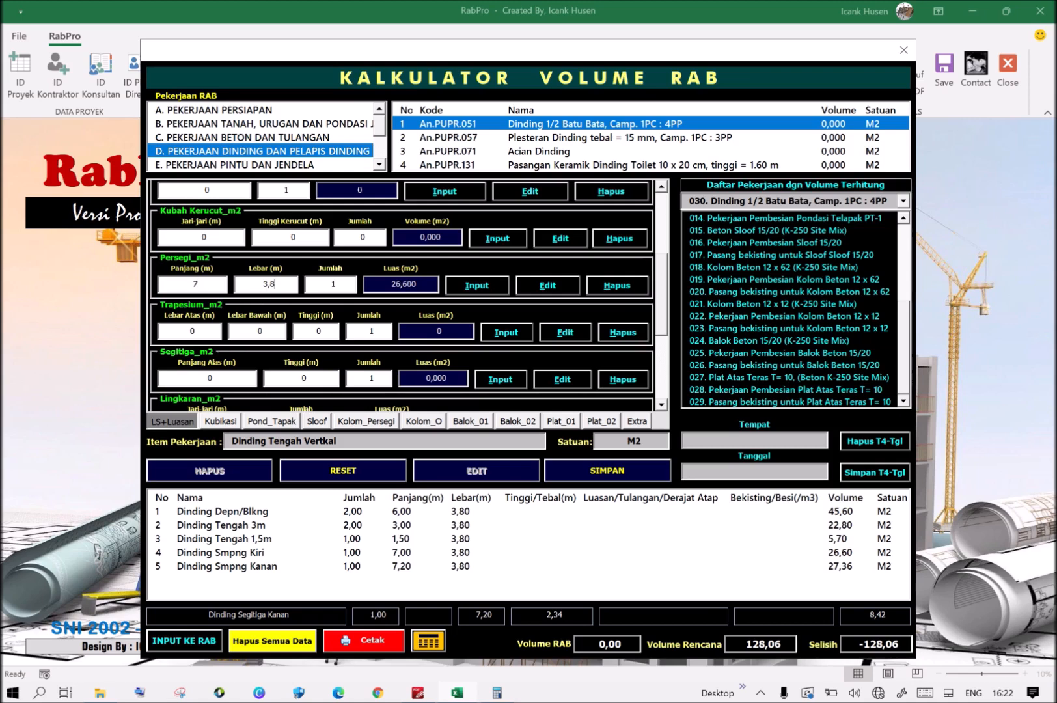
pyautogui.click(317, 286)
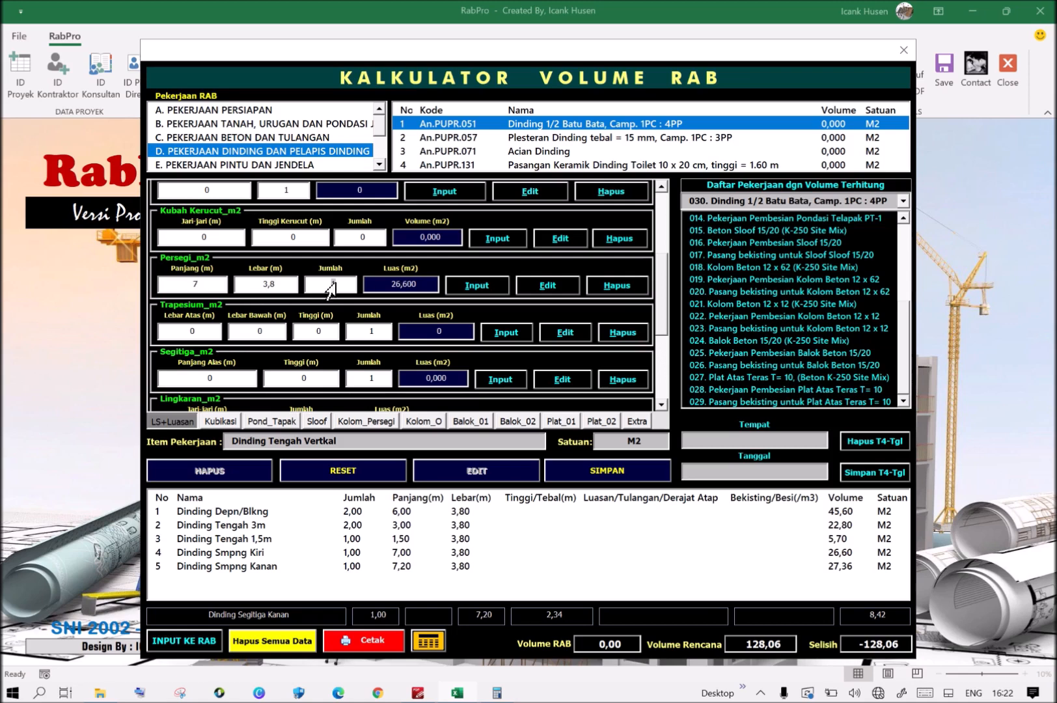
pyautogui.click(474, 289)
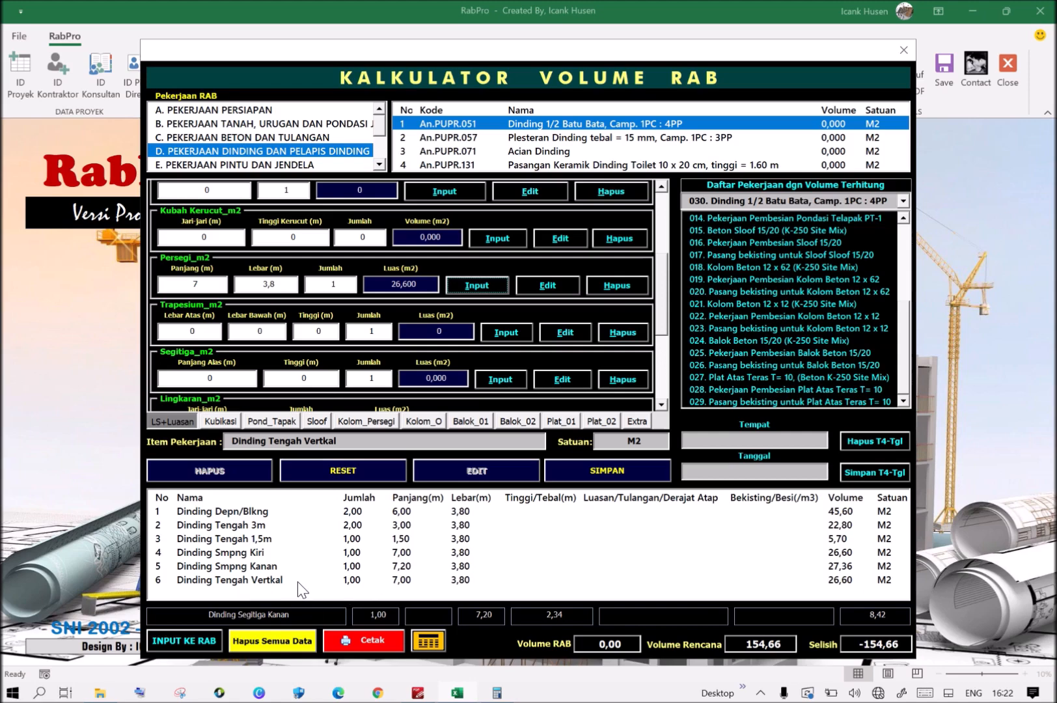
# Consult the side elevation in the PDF drawing and set the Segitiga shape in RabPro to base 7 m and height 2,34 m.
pyautogui.click(417, 692)
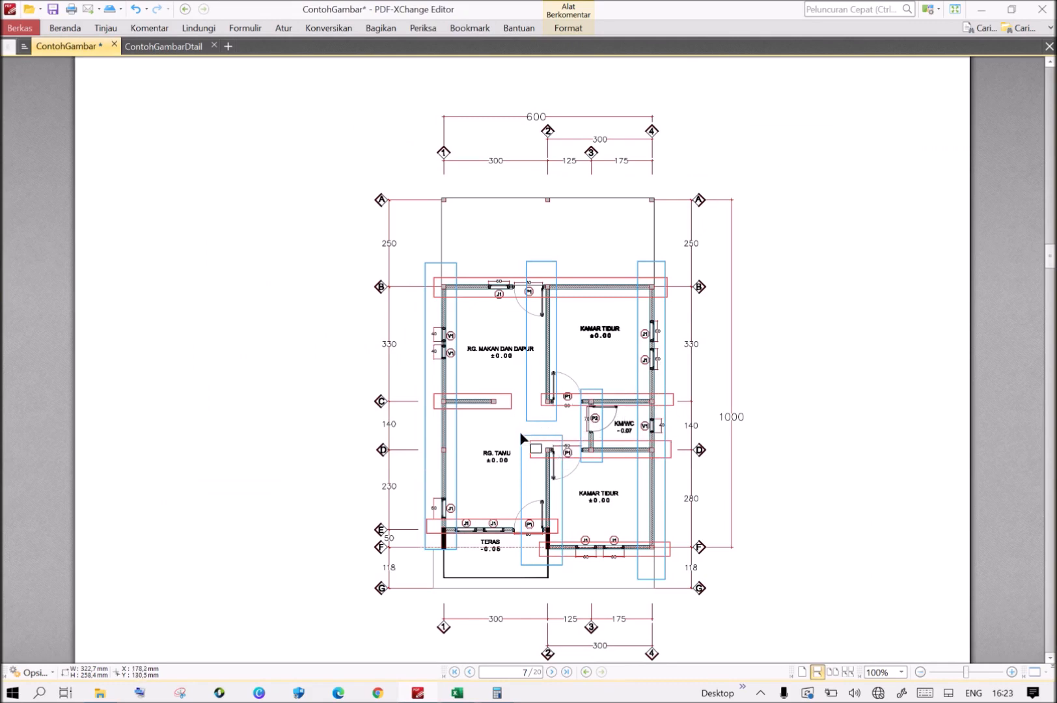
pyautogui.moveTo(1050, 263); pyautogui.dragTo(1051, 157)
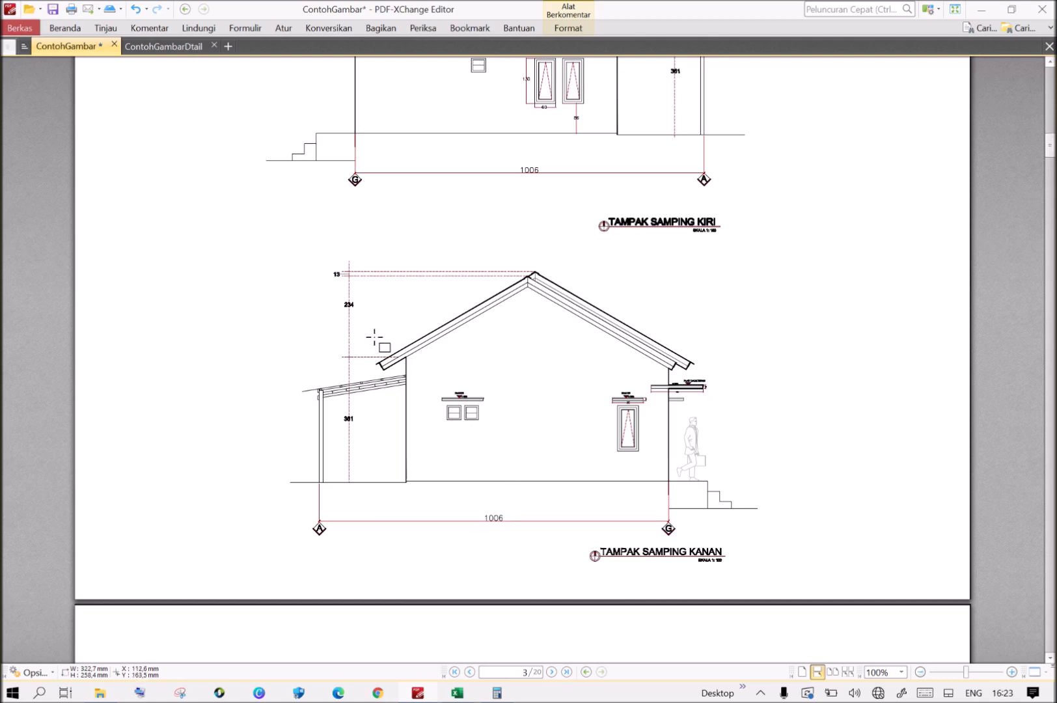
pyautogui.click(458, 694)
pyautogui.click(172, 289)
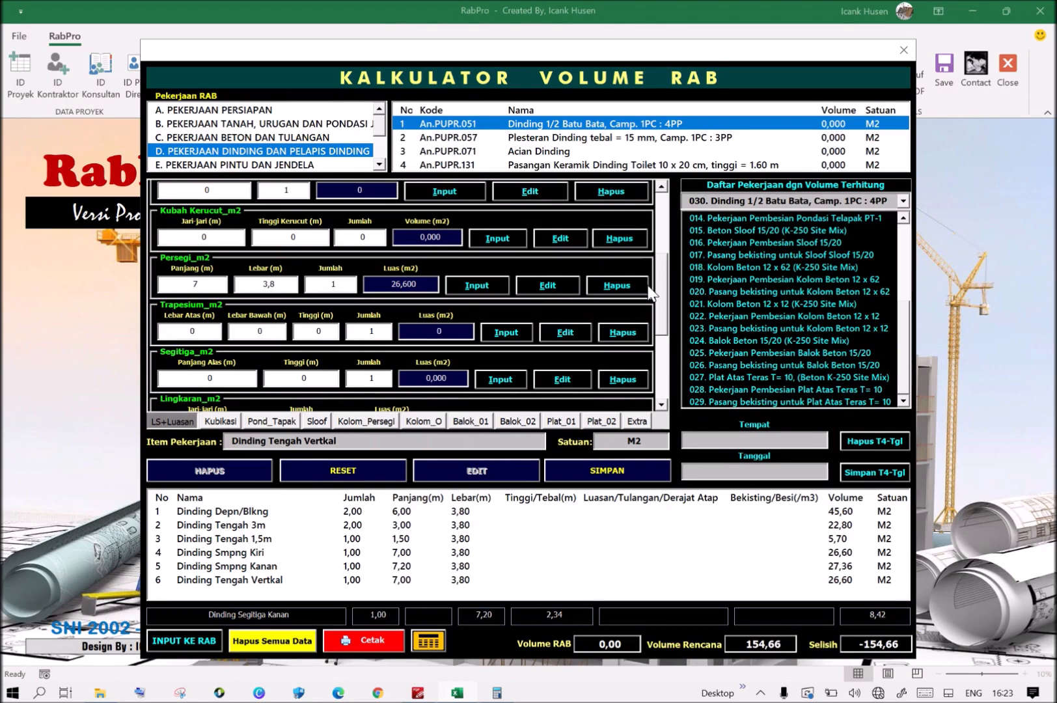
pyautogui.scroll(-3, 659, 276)
pyautogui.scroll(-1, 663, 301)
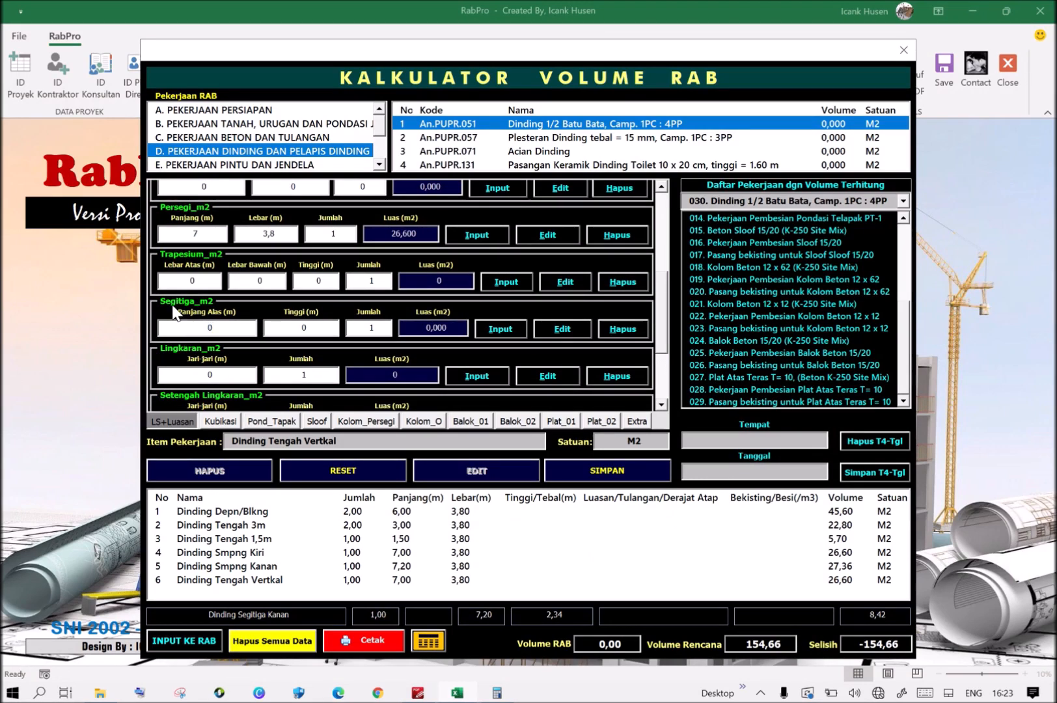
pyautogui.doubleClick(199, 334)
pyautogui.write('2,34')
# Name the triangular item "Dinding smpg kiri segitiga" and add it to the calculation list.
pyautogui.click(334, 441)
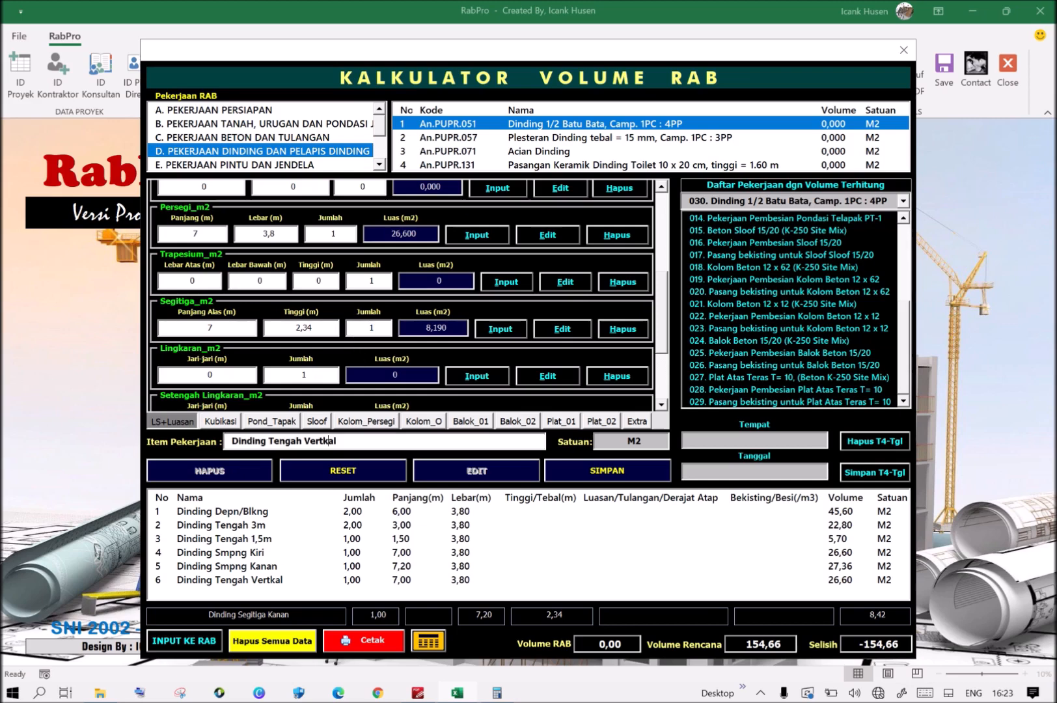
pyautogui.moveTo(268, 441); pyautogui.dragTo(336, 441)
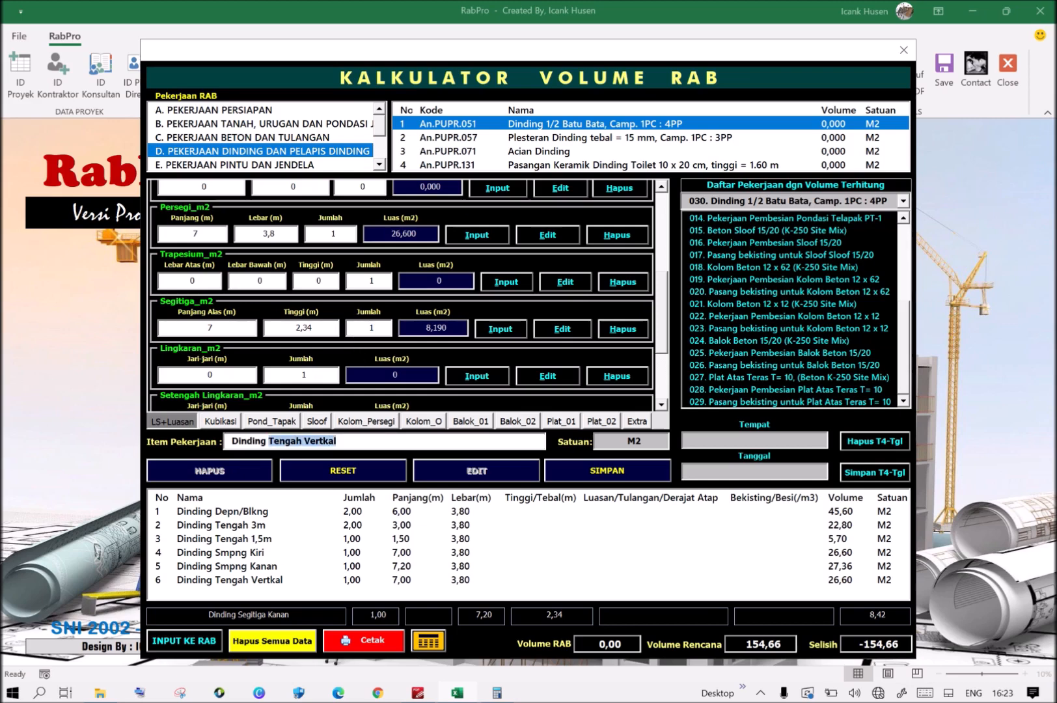
pyautogui.write('smpg kiri segiti')
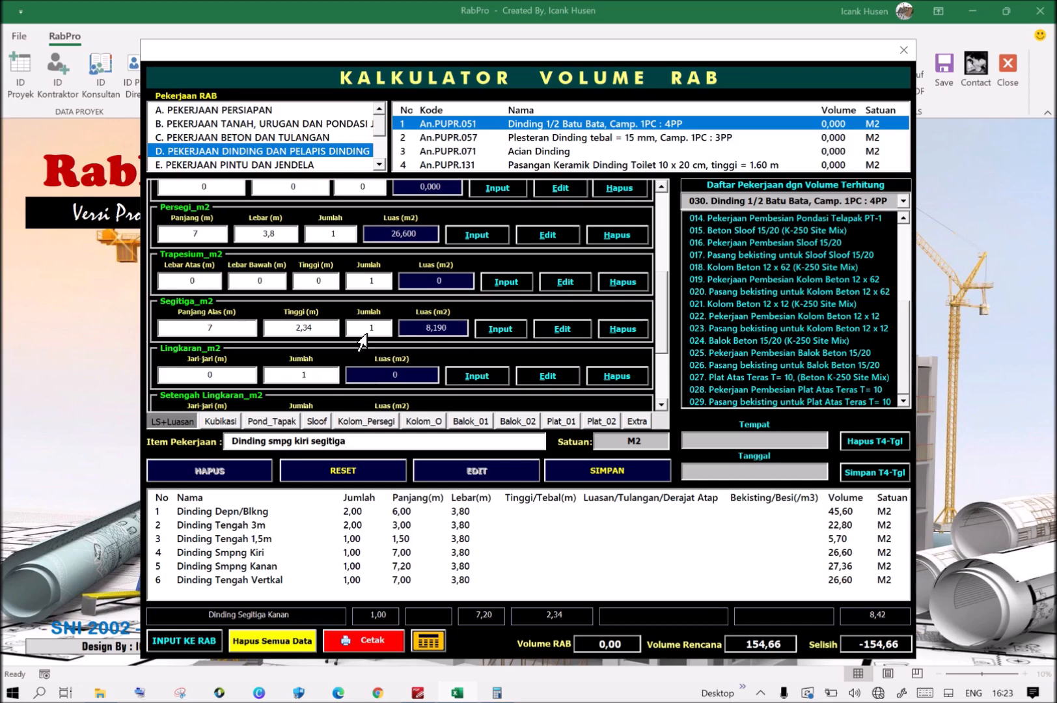
pyautogui.click(498, 329)
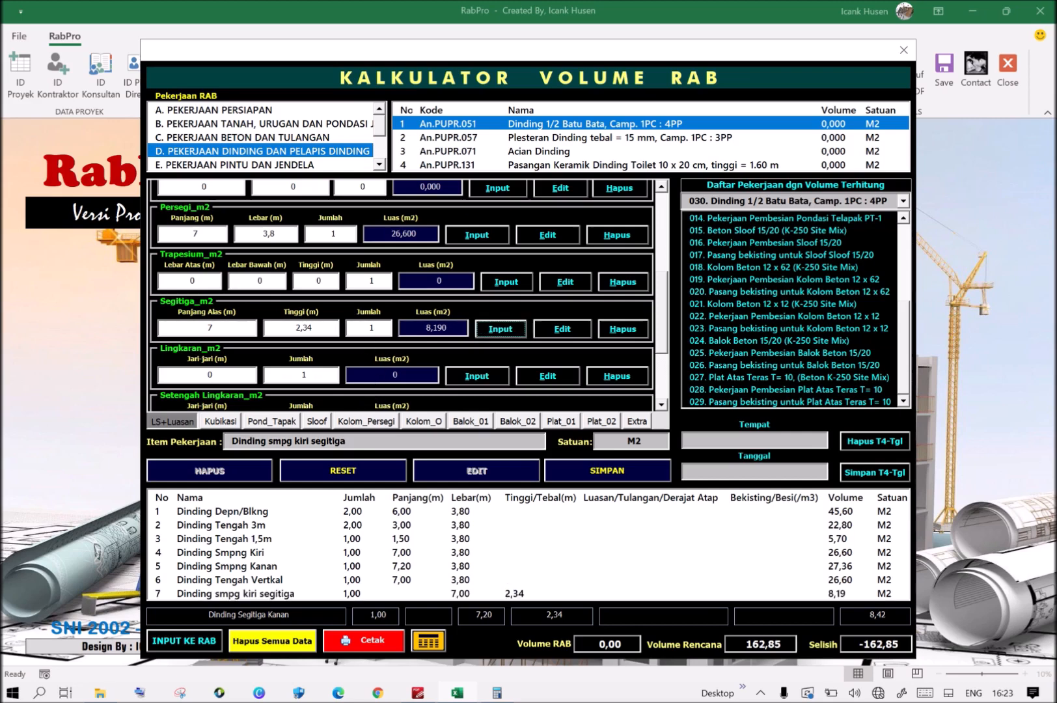
# Add a triangular entry "Dinding smpg kanan segitiga" with base 7,2 m to the list and review the planned volume.
pyautogui.doubleClick(201, 329)
pyautogui.write('7,2')
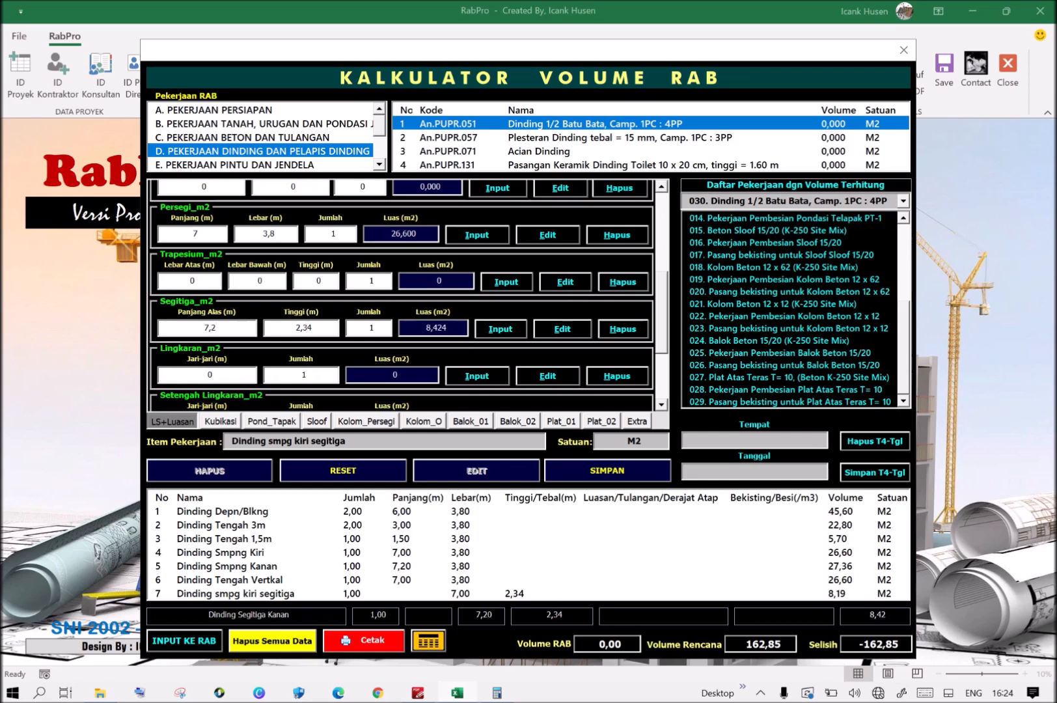
pyautogui.click(353, 446)
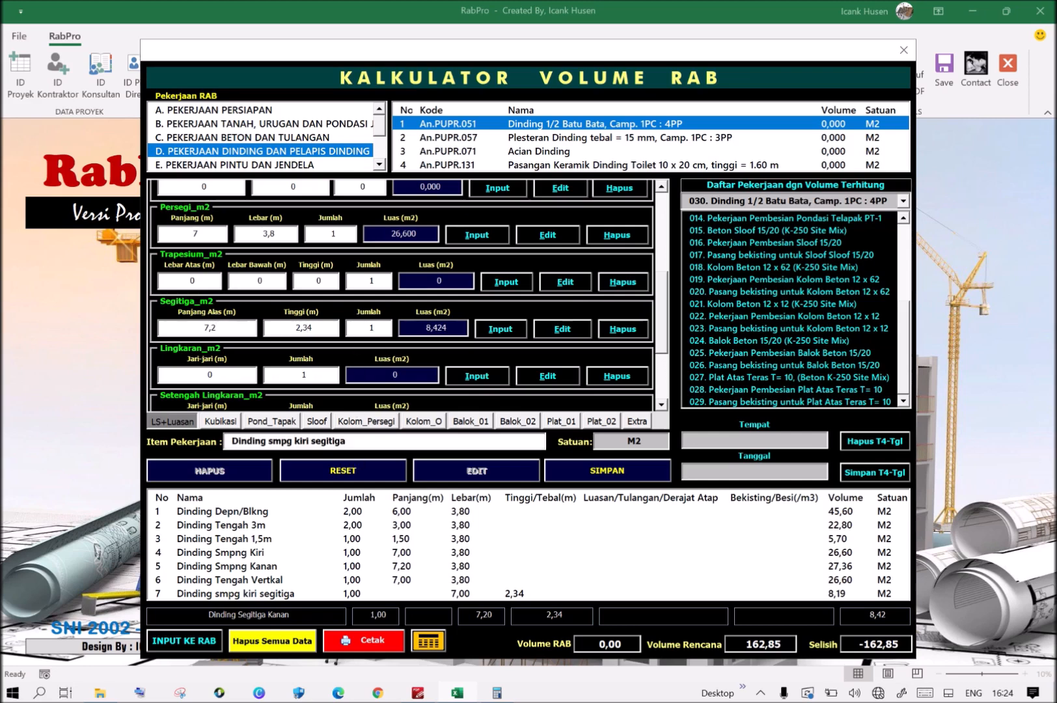
pyautogui.write('kanan')
pyautogui.click(490, 330)
pyautogui.scroll(-1, 902, 552)
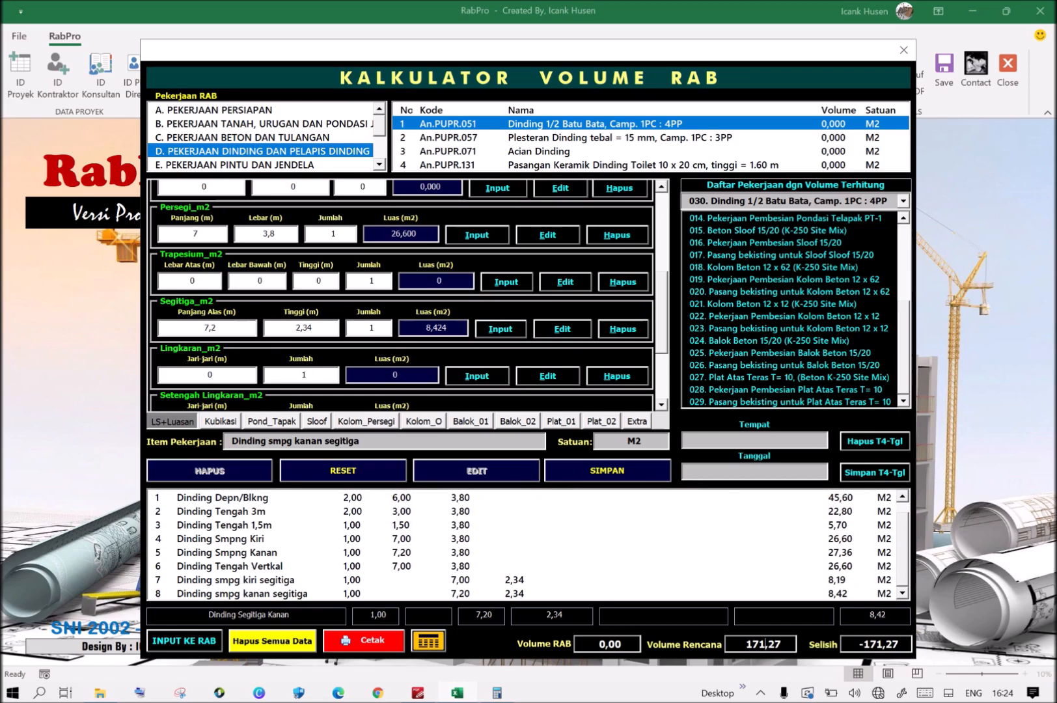
pyautogui.doubleClick(733, 651)
# Examine the floor plan for door openings and the P1 door detail in the ContohGambarDtail PDF for its width and height.
pyautogui.click(418, 693)
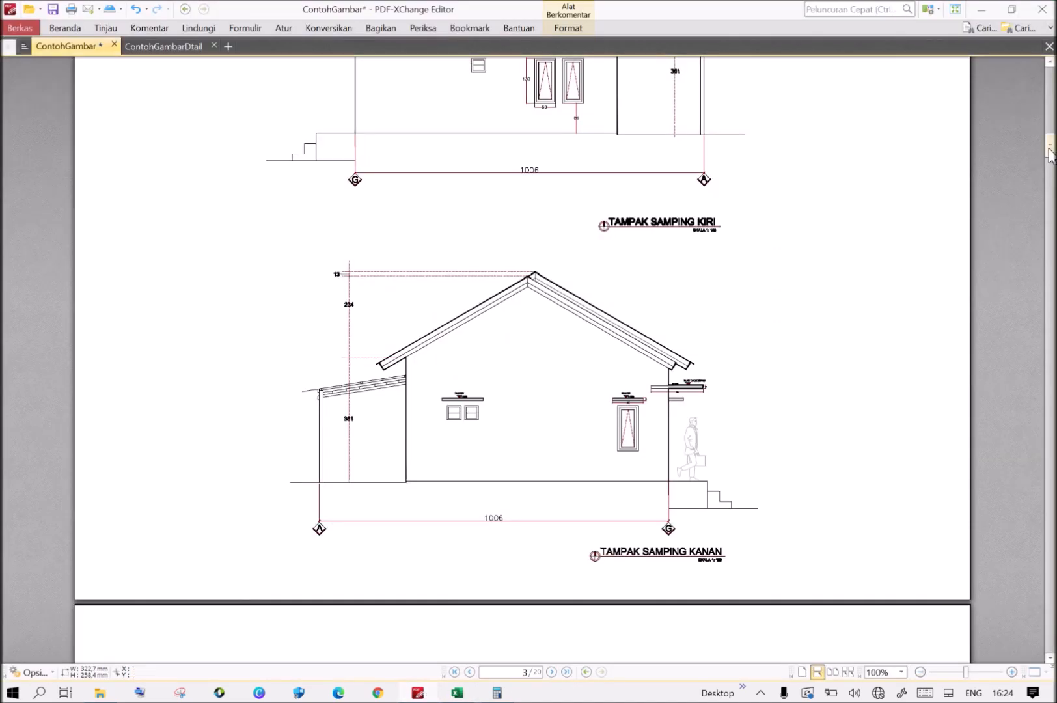
pyautogui.moveTo(1050, 149); pyautogui.dragTo(1052, 230)
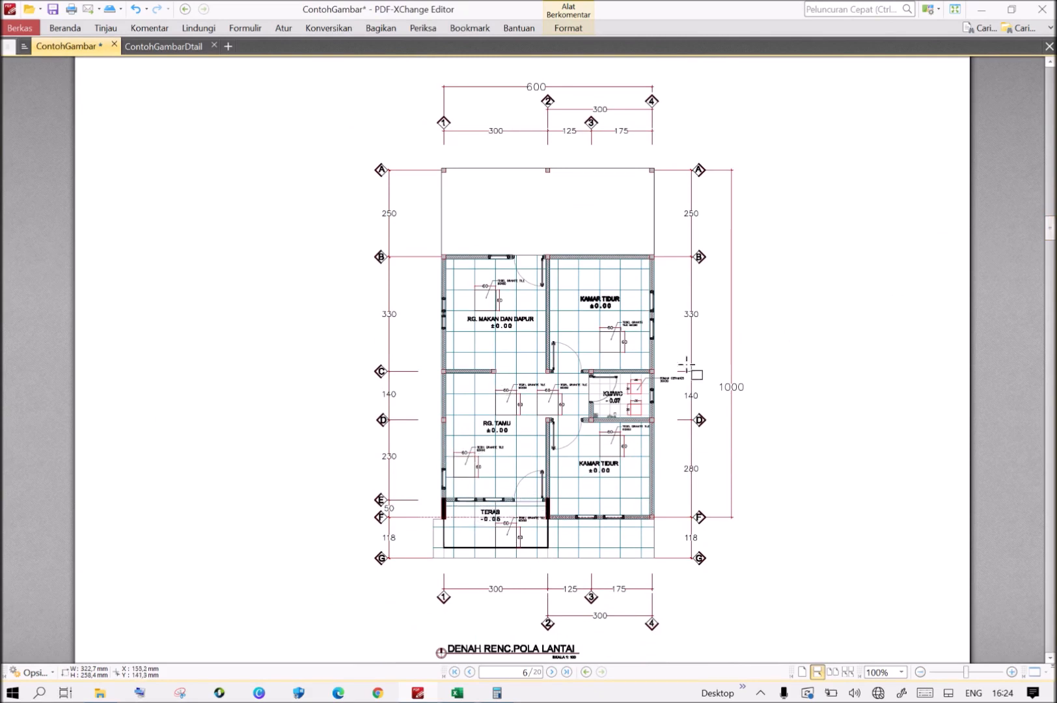
pyautogui.click(156, 47)
pyautogui.moveTo(1049, 468)
pyautogui.mouseDown()
pyautogui.moveTo(1049, 458)
pyautogui.moveTo(1049, 536)
pyautogui.moveTo(1055, 479)
pyautogui.mouseUp()
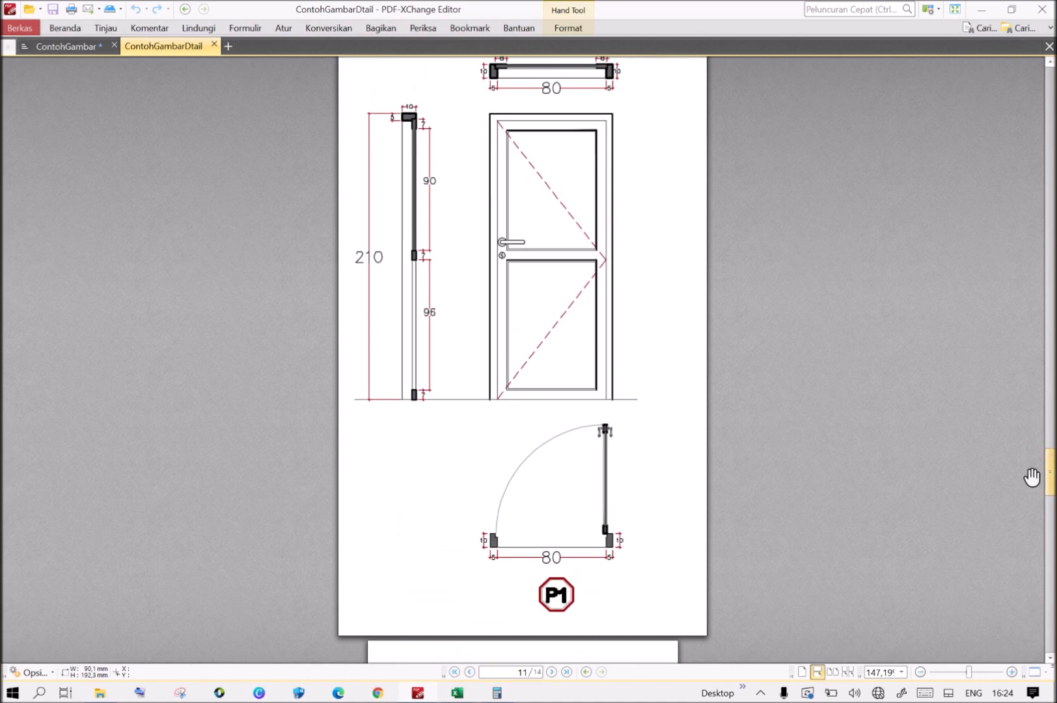
pyautogui.click(59, 47)
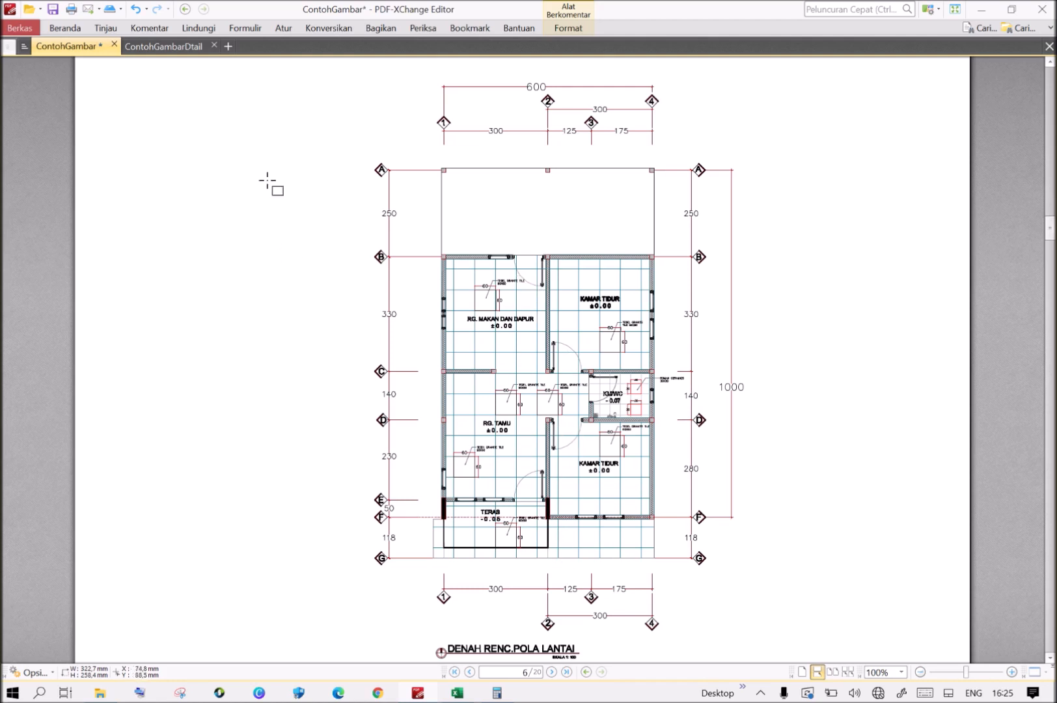
pyautogui.click(161, 55)
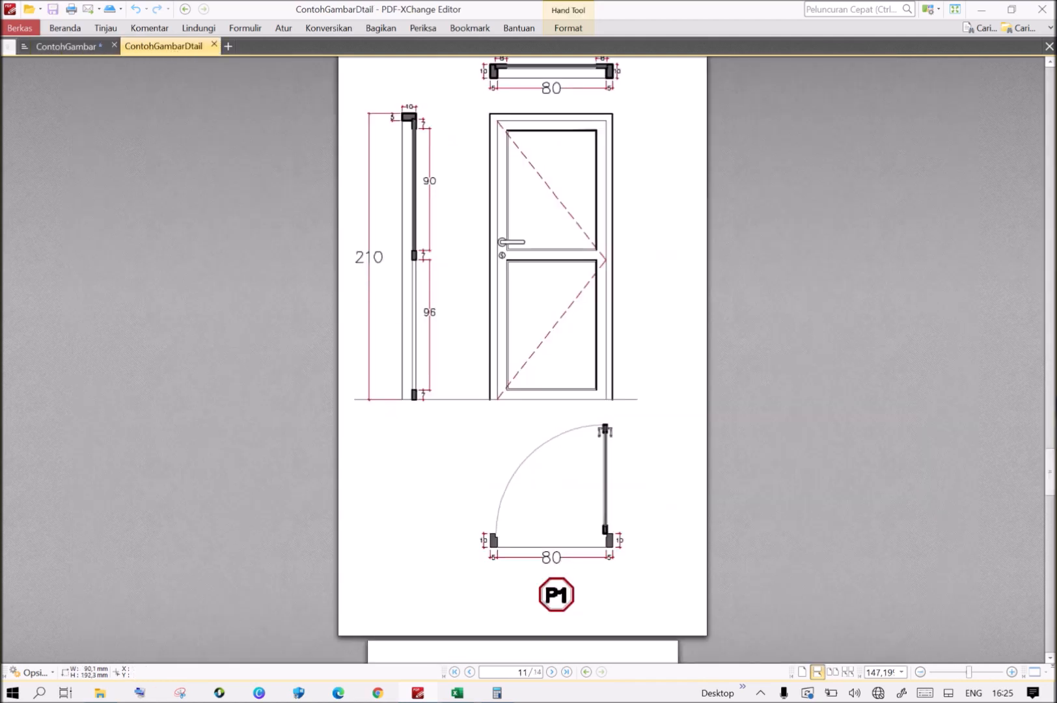
pyautogui.moveTo(1052, 475); pyautogui.dragTo(1052, 463)
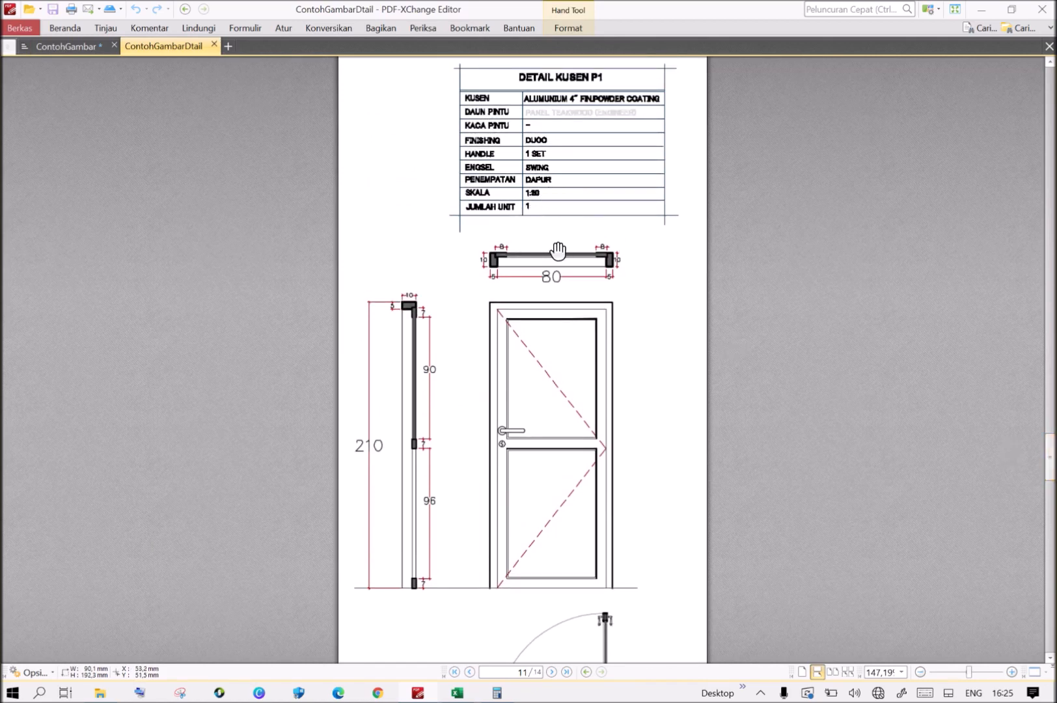
pyautogui.moveTo(1050, 459); pyautogui.dragTo(1053, 475)
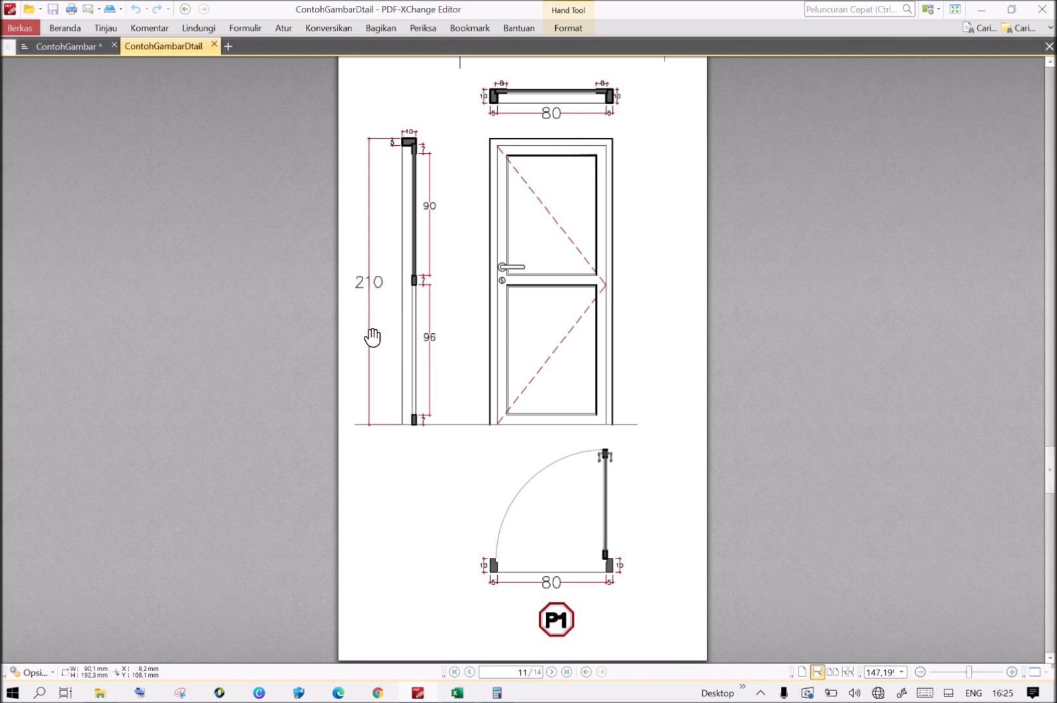
# Return to RabPro's rectangular area inputs and set the item name to "P1".
pyautogui.click(457, 692)
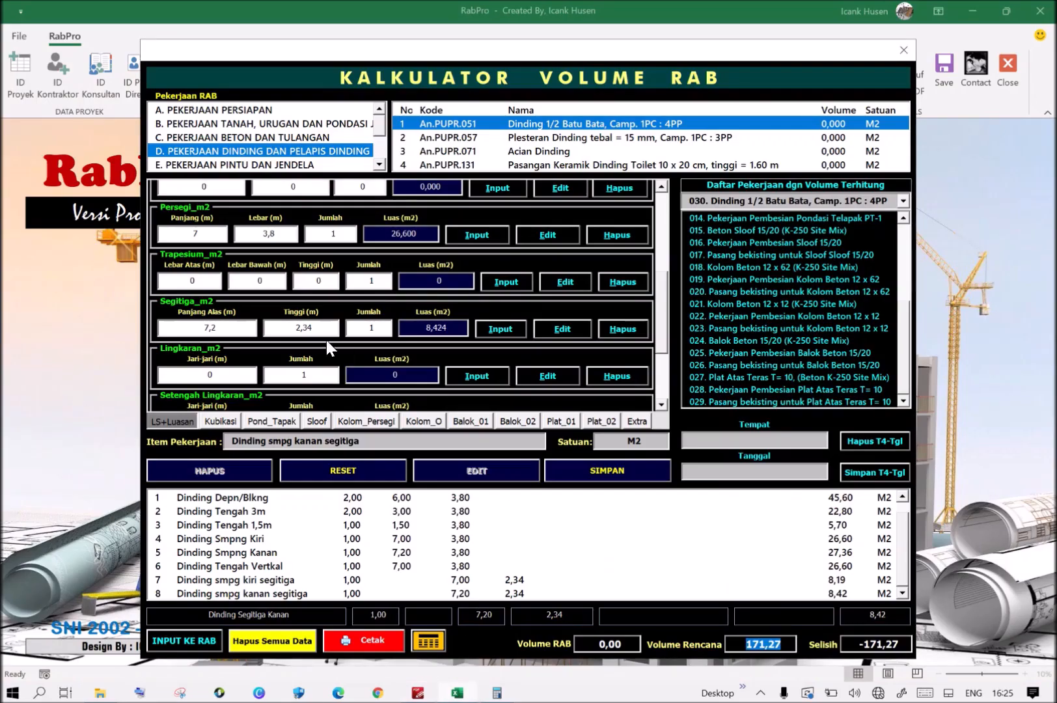
pyautogui.moveTo(658, 311); pyautogui.dragTo(667, 303)
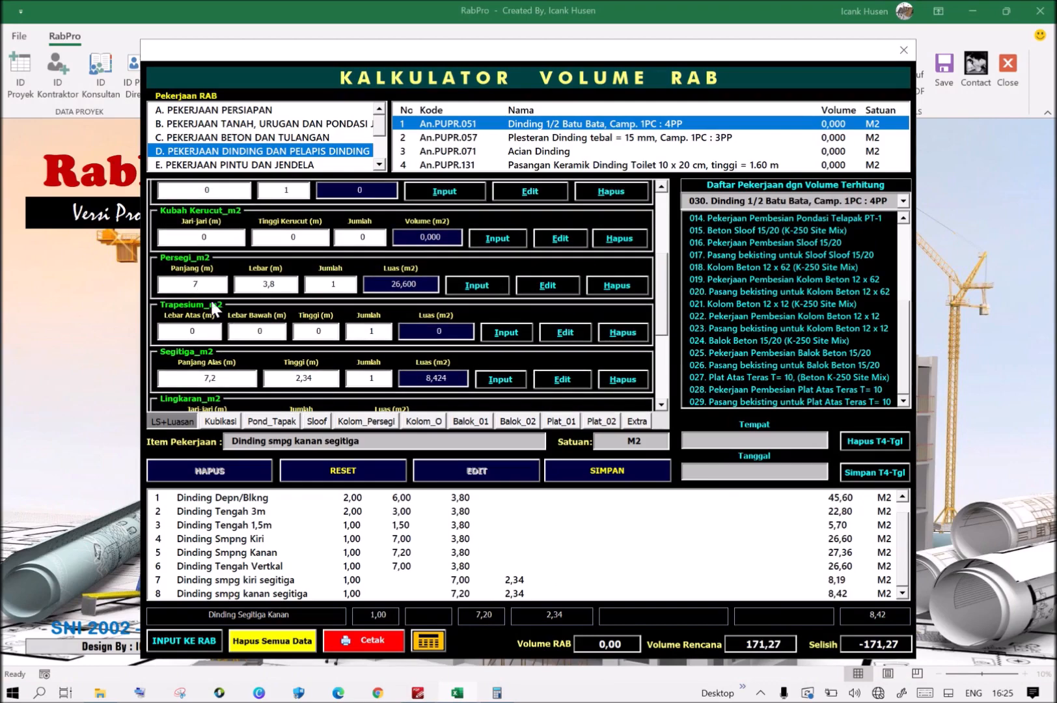
pyautogui.doubleClick(186, 287)
pyautogui.click(360, 442)
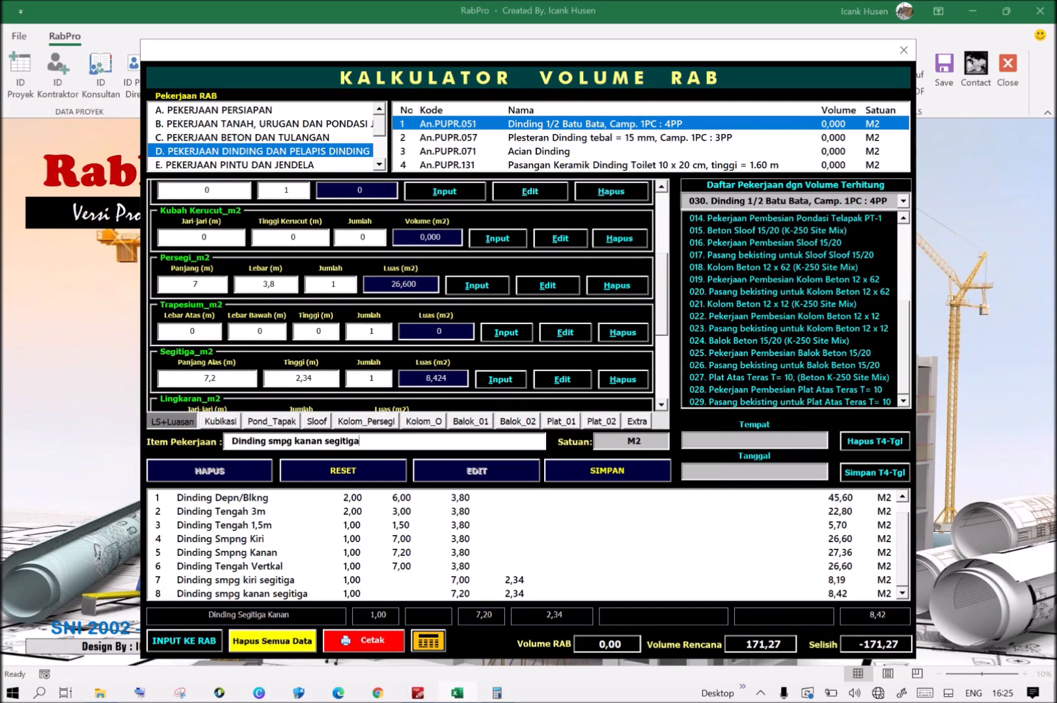
pyautogui.moveTo(360, 441); pyautogui.dragTo(230, 441)
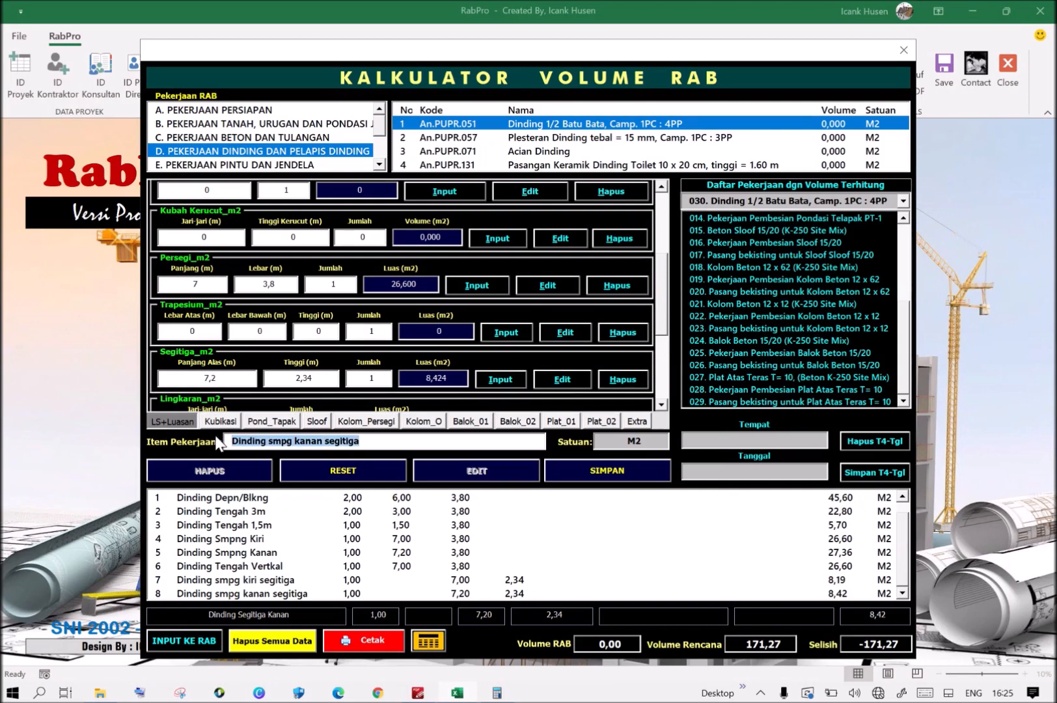
pyautogui.write('P')
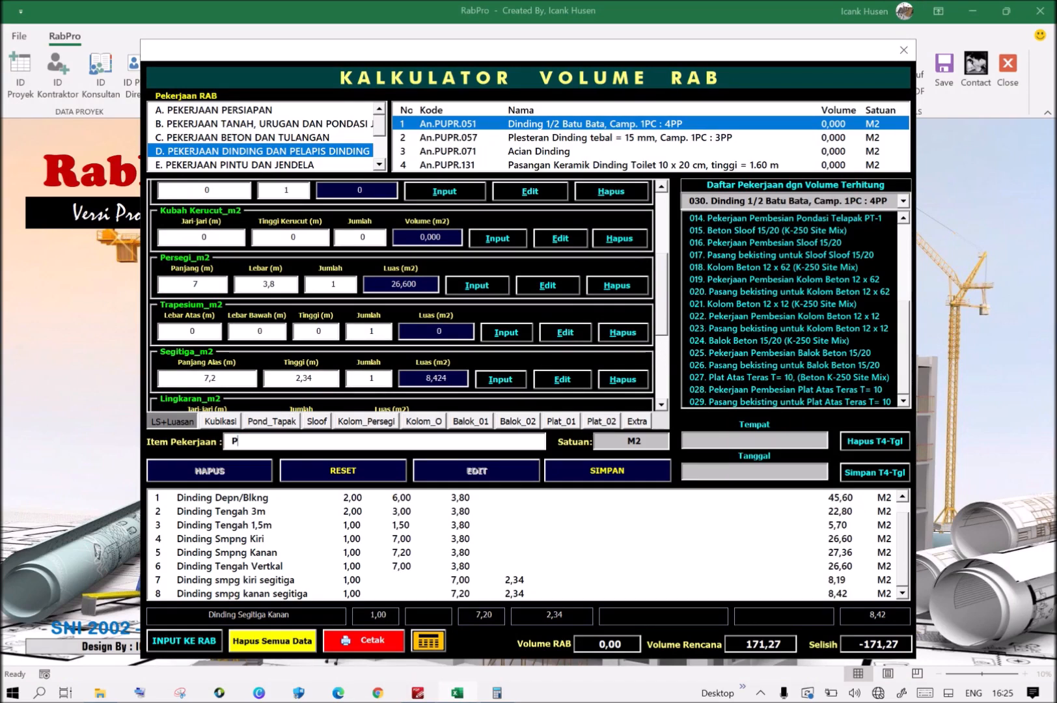
pyautogui.write('1')
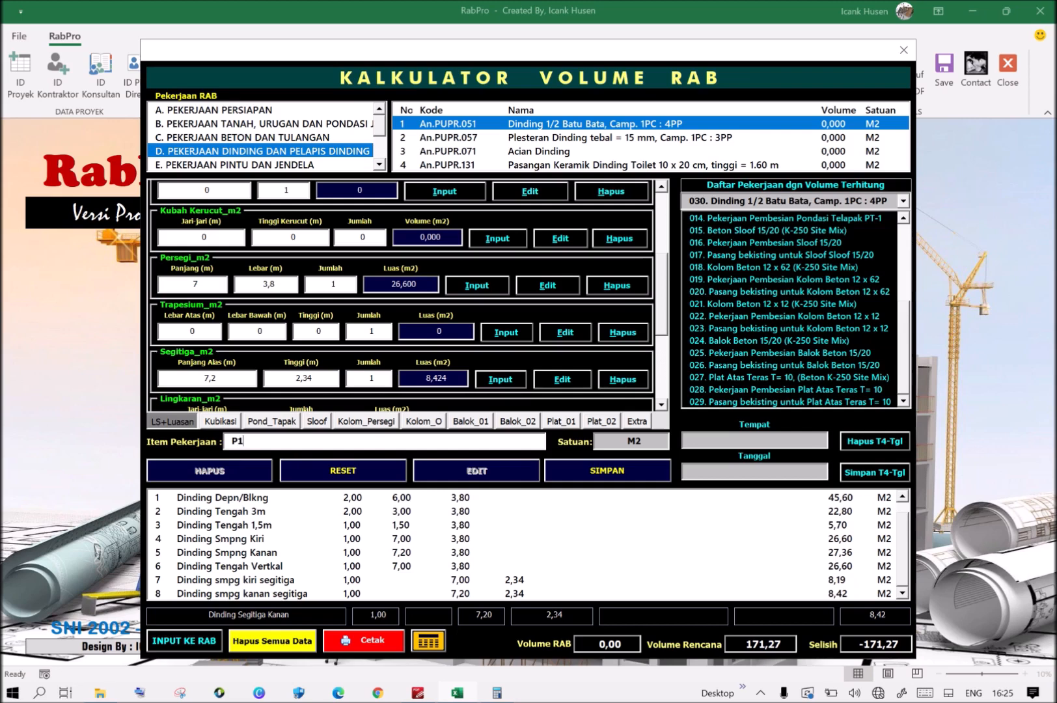
# Set the rectangular area of door P1 to a length of 0,9 m and a width of 2,1 m.
pyautogui.doubleClick(193, 285)
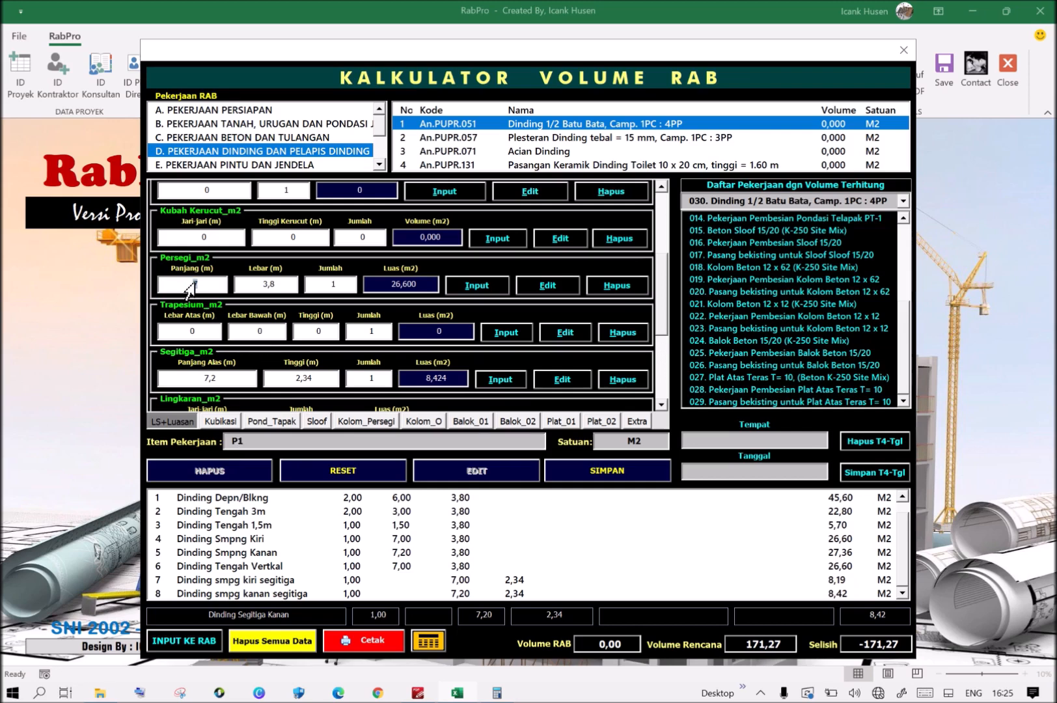
pyautogui.write('0')
pyautogui.doubleClick(254, 287)
pyautogui.write('2,34')
# Check the ContohGambar floor plan for the number of P1 doors and set the rectangle's quantity to -4 in RabPro.
pyautogui.click(416, 693)
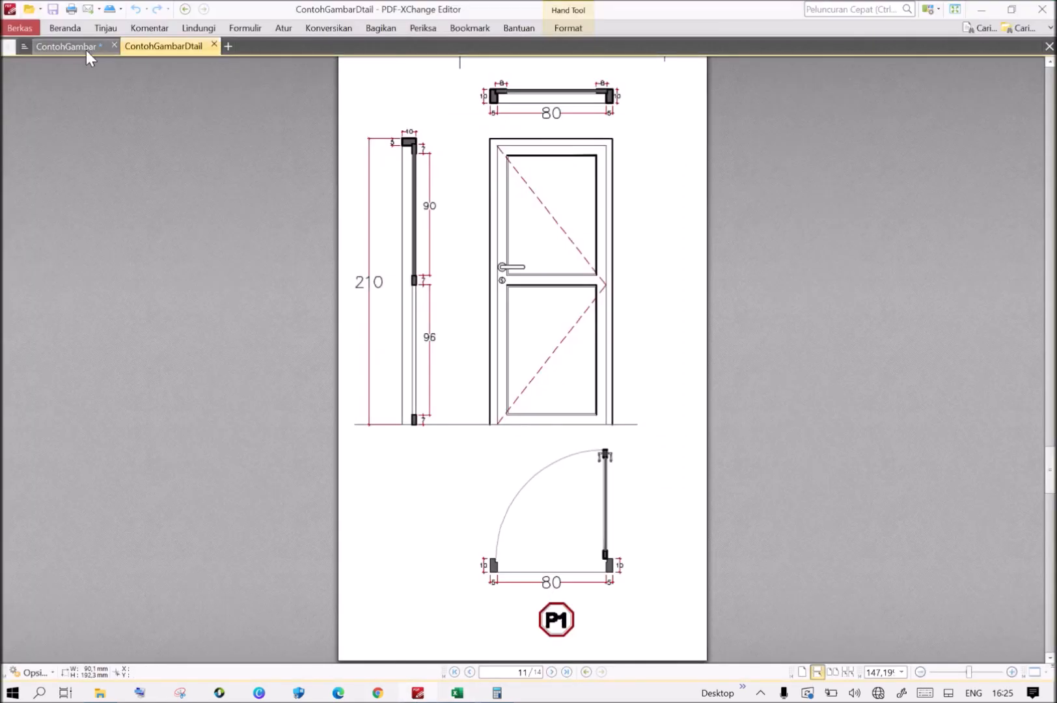
pyautogui.click(68, 46)
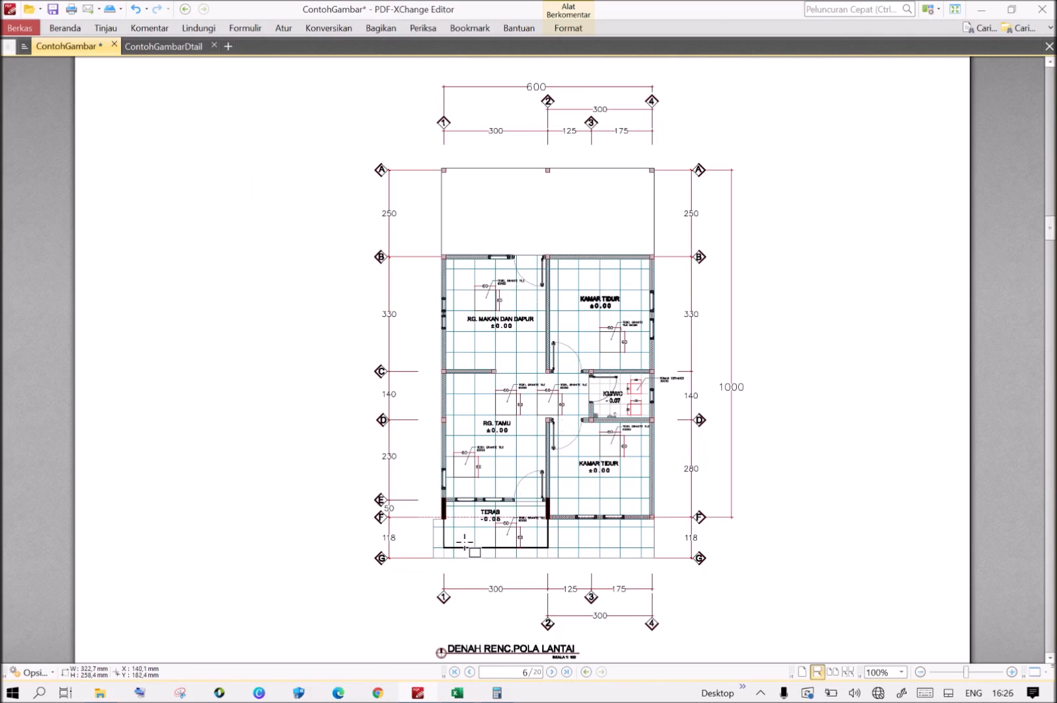
pyautogui.click(457, 694)
pyautogui.doubleClick(330, 290)
pyautogui.click(338, 285)
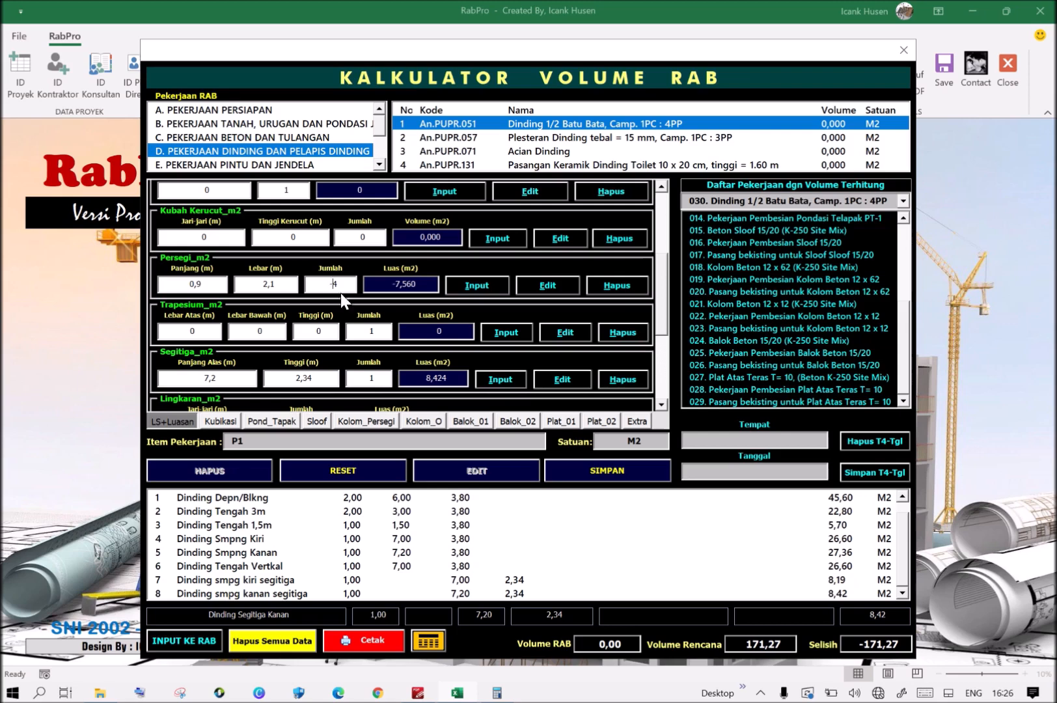
# Review the computed P1 door area and add the entry to the calculation list.
pyautogui.click(417, 285)
pyautogui.doubleClick(389, 291)
pyautogui.click(409, 287)
pyautogui.click(476, 285)
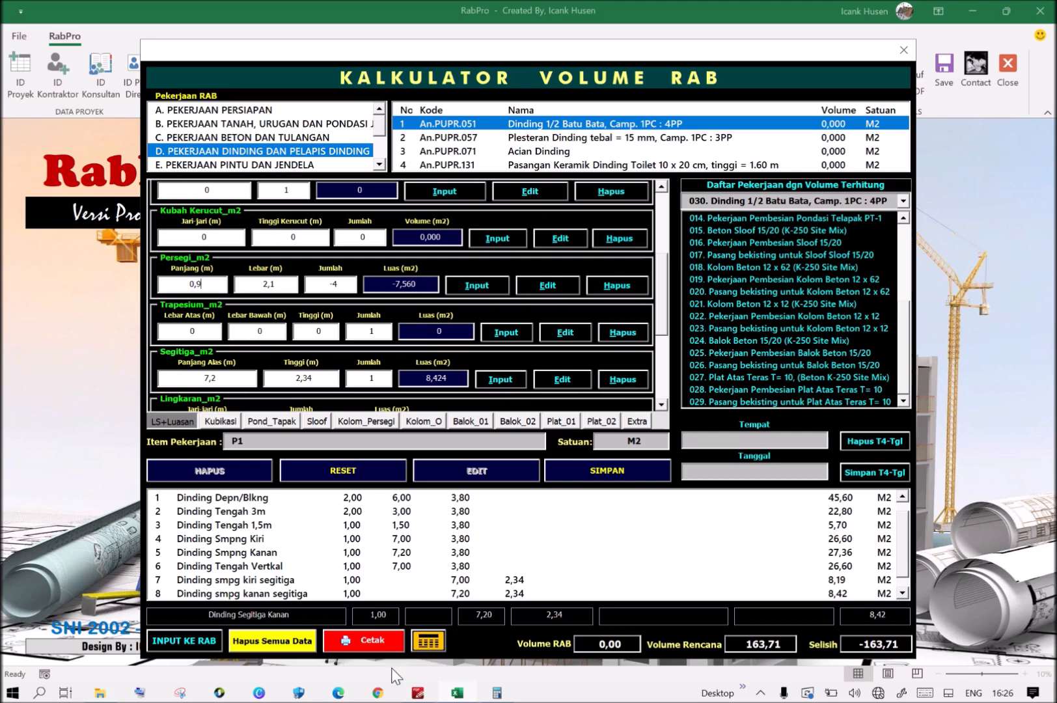
# Look up the P2 door's dimensions in the ContohGambarDtail PDF and set the rectangle's length to 0,8 m in RabPro.
pyautogui.click(416, 694)
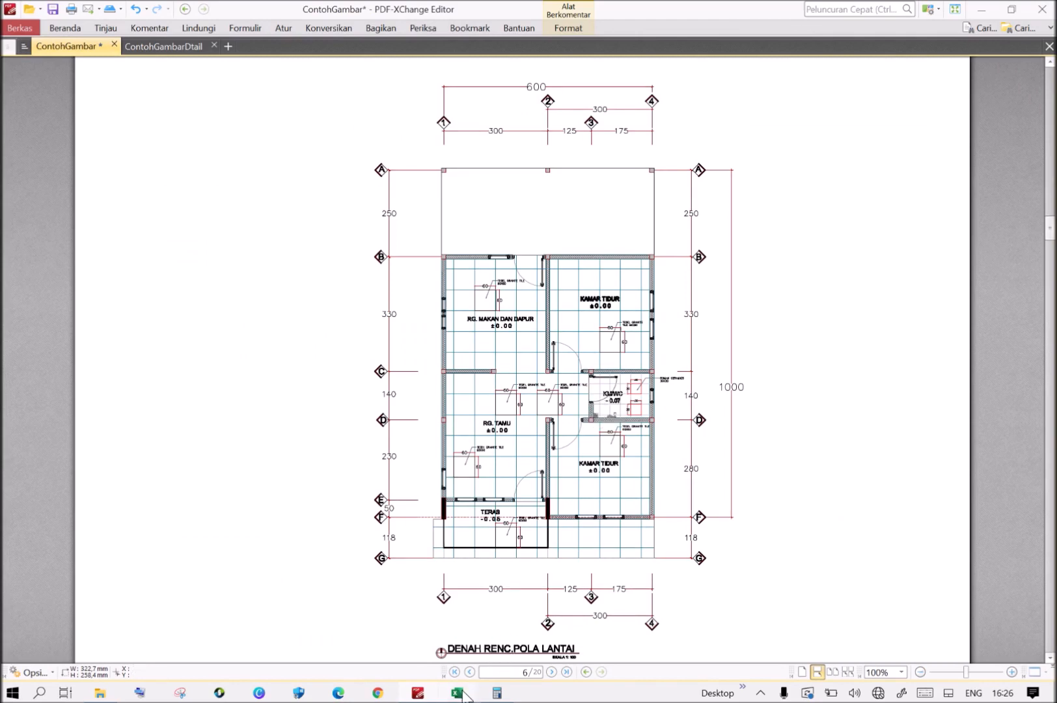
pyautogui.click(162, 46)
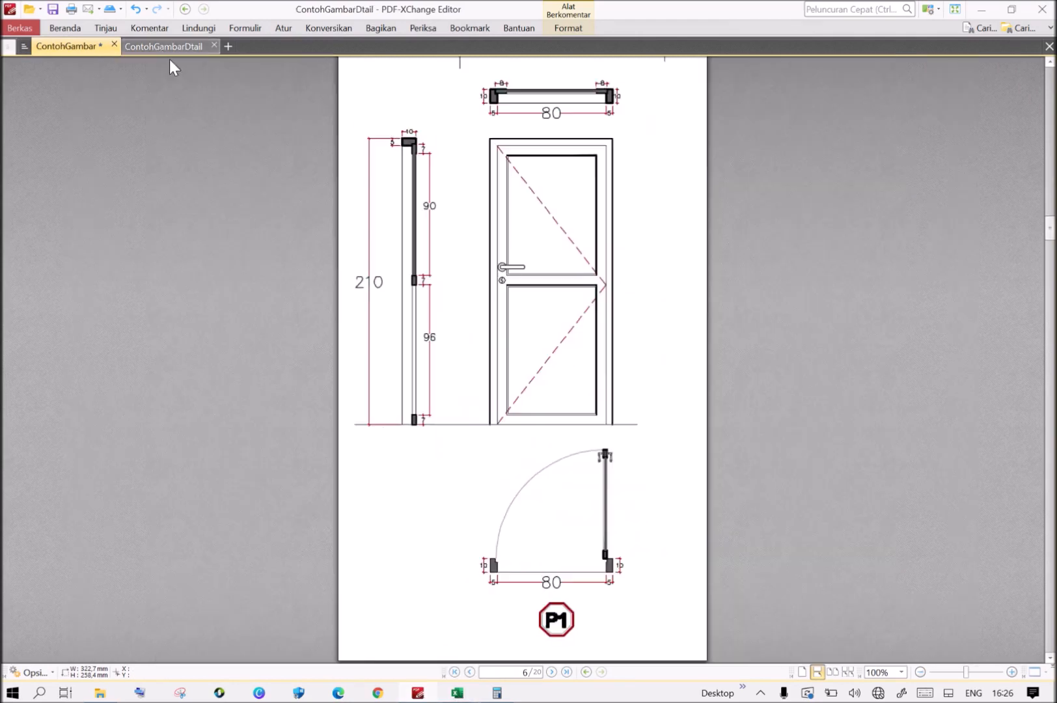
pyautogui.scroll(-12, 603, 391)
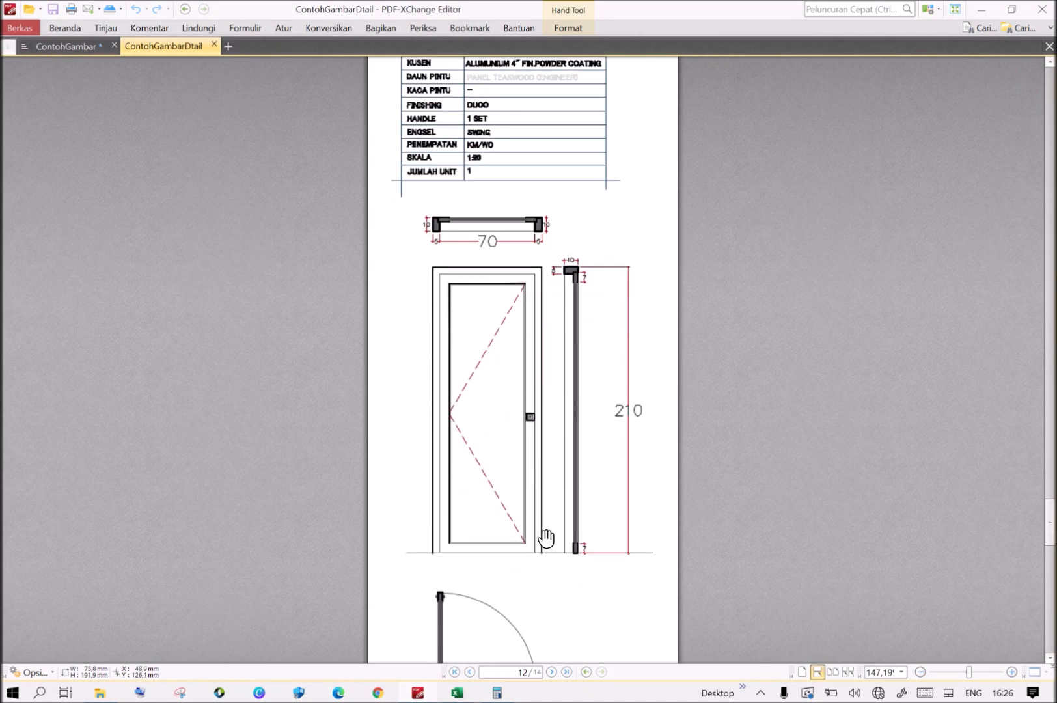
pyautogui.click(456, 694)
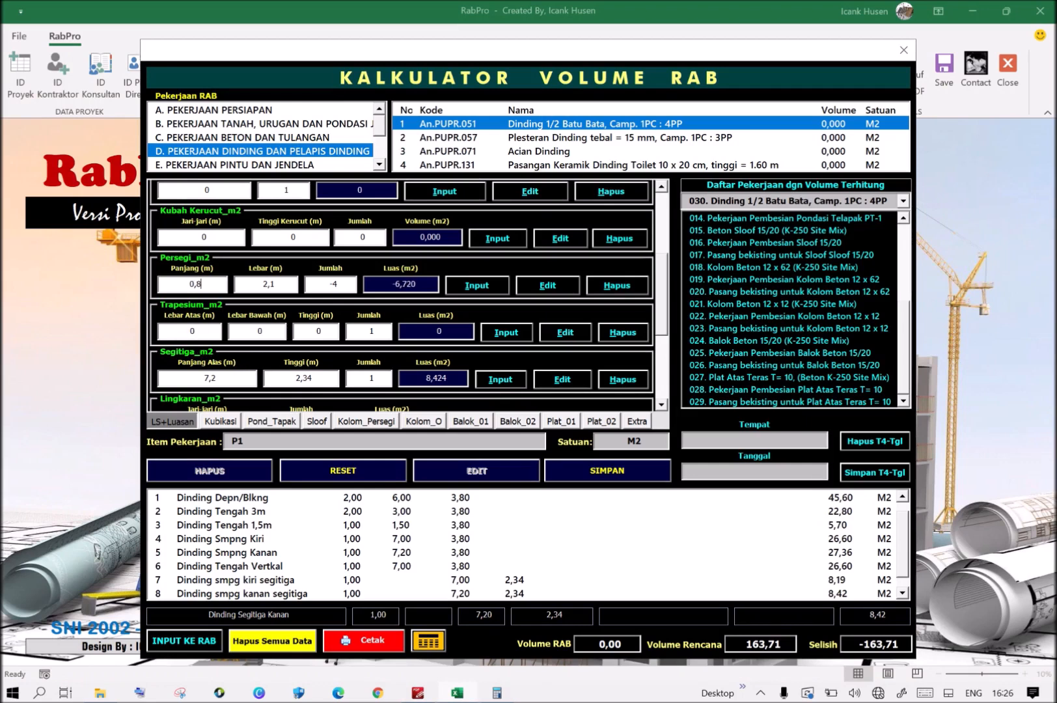
# Set the rectangle's quantity to -1, name the item "P2" and add it to the calculation list.
pyautogui.press('Right')
pyautogui.click(245, 442)
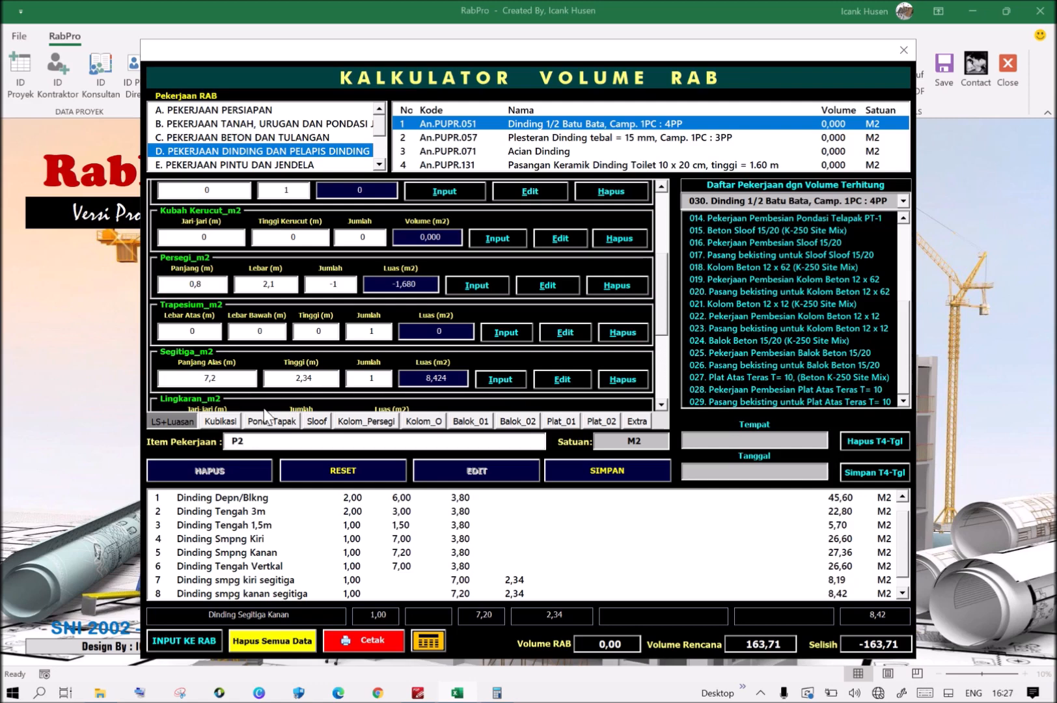
pyautogui.click(477, 287)
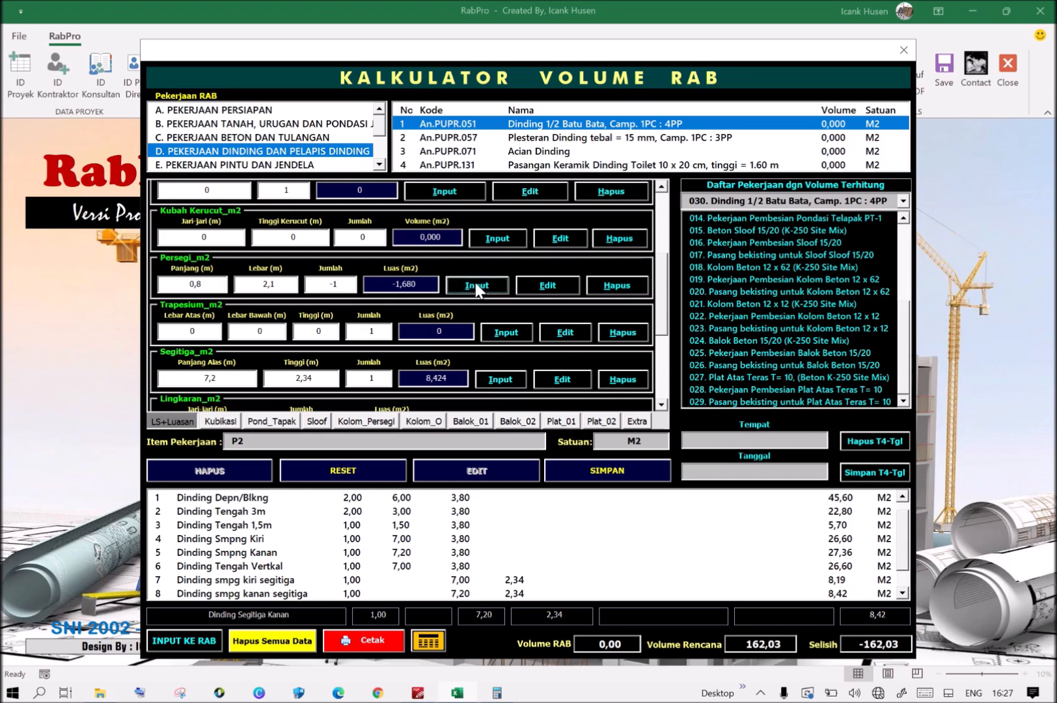
# Look up the J1 window's dimensions in the ContohGambarDtail PDF and set the rectangle's length to 0,6 m and width to 1,3 m in RabPro.
pyautogui.click(194, 284)
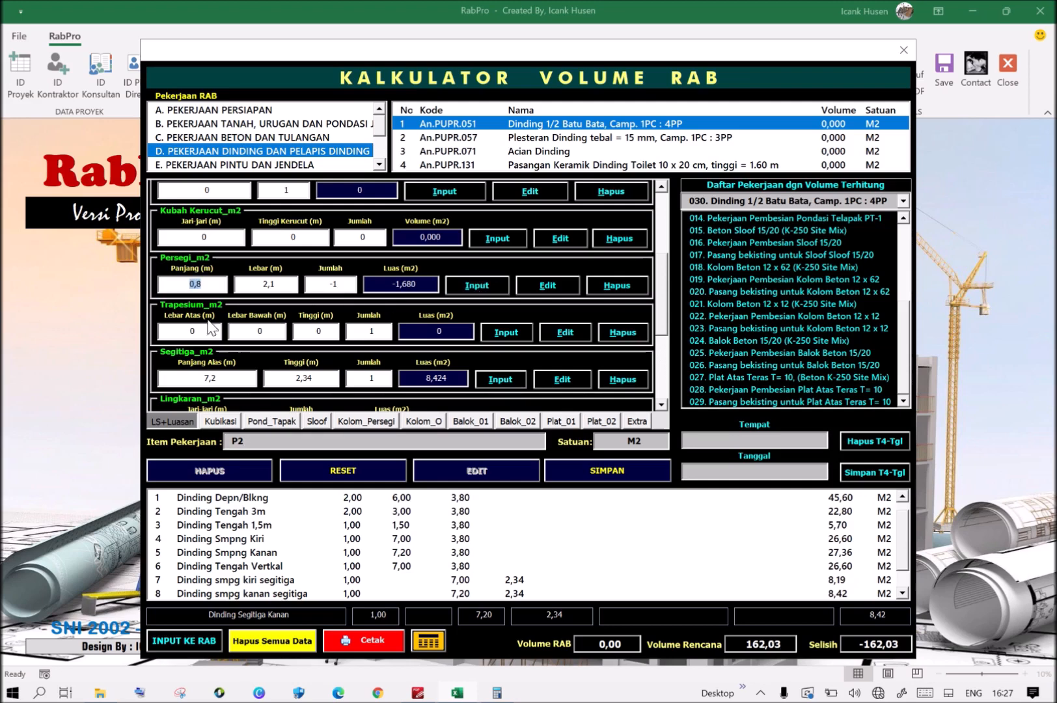
pyautogui.click(420, 692)
pyautogui.scroll(-5, 443, 456)
pyautogui.scroll(-6, 458, 443)
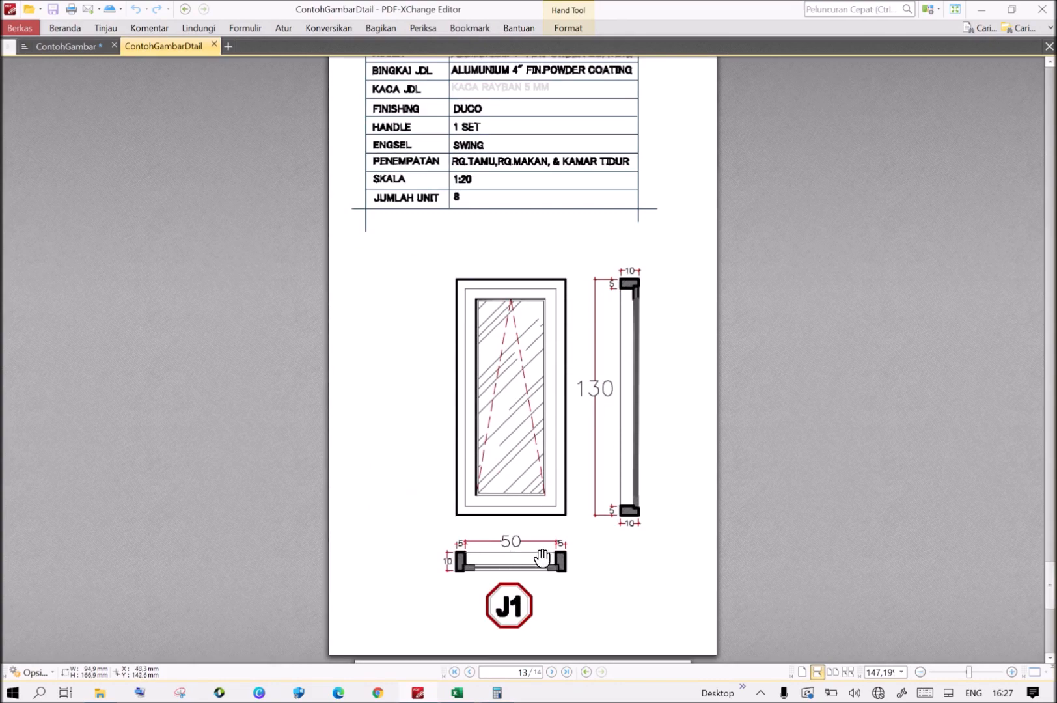
pyautogui.click(457, 694)
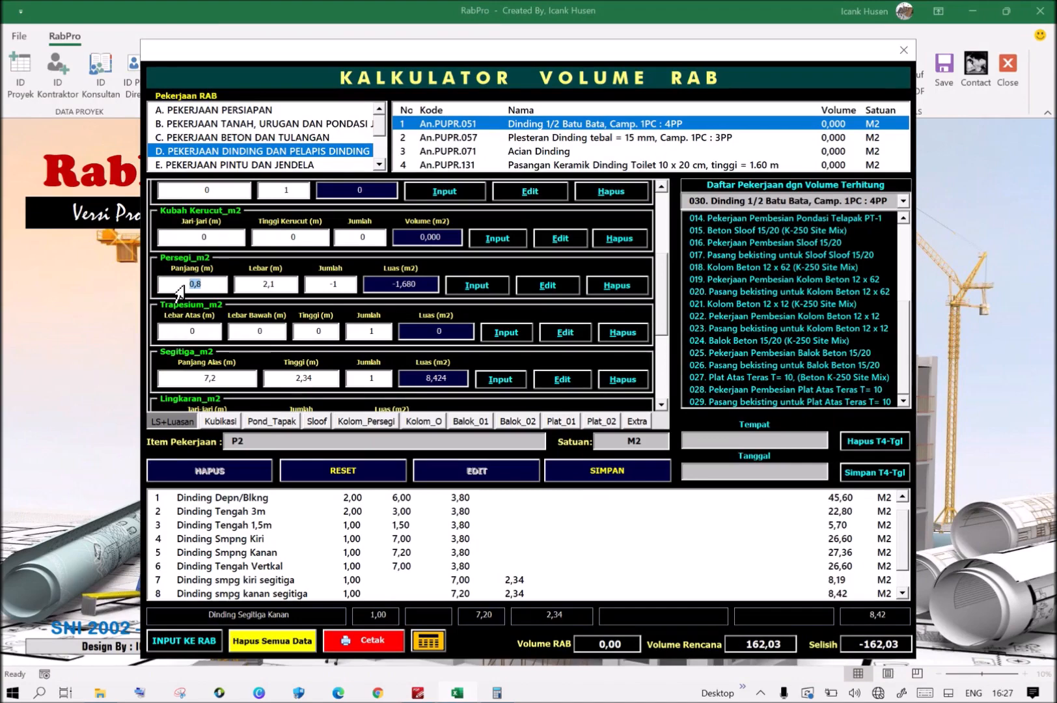
pyautogui.write('0')
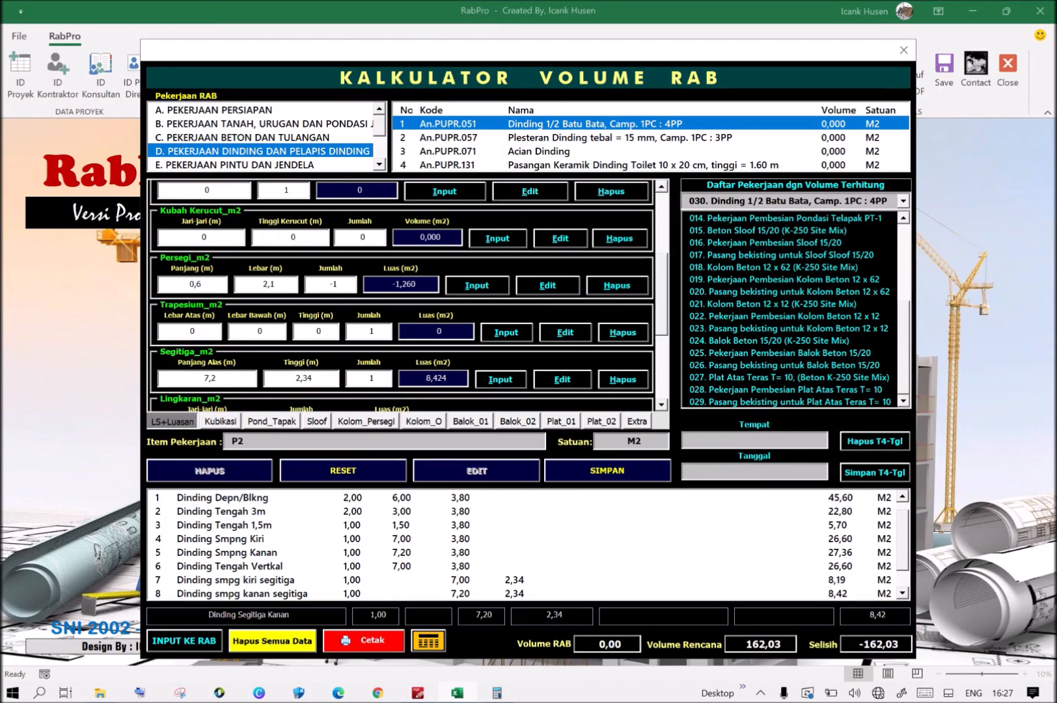
pyautogui.press('Tab')
pyautogui.write('1,')
# Find the J1 window's unit count in the ContohGambarDtail PDF and set the rectangle's quantity to -8 in RabPro.
pyautogui.click(417, 694)
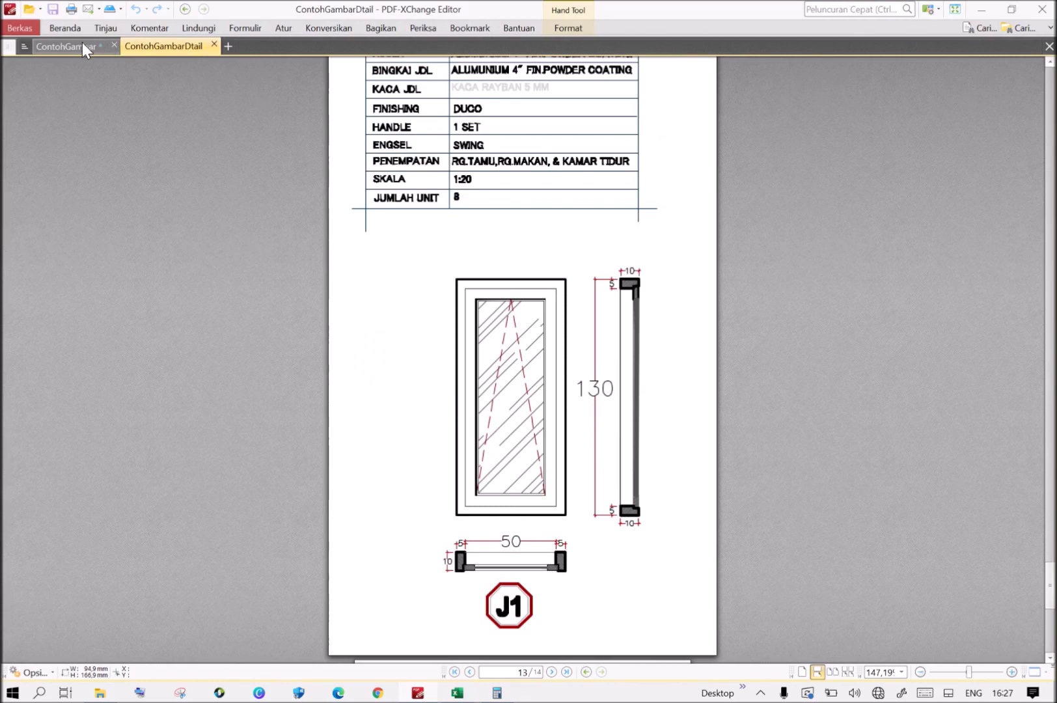
pyautogui.scroll(10, 501, 263)
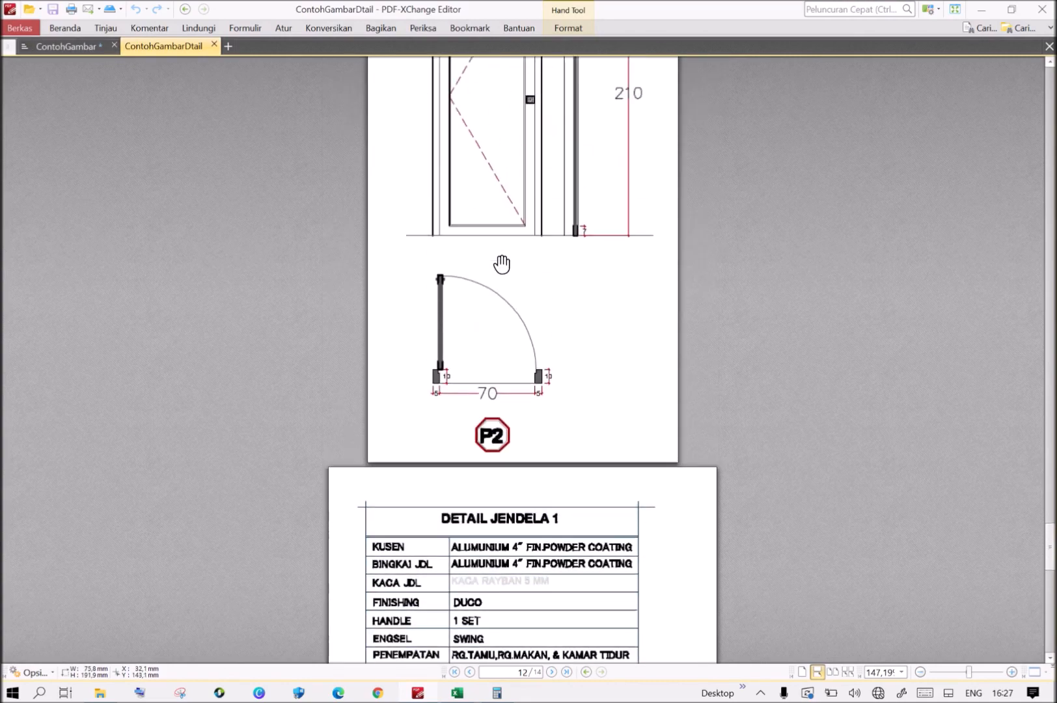
pyautogui.scroll(8, 501, 264)
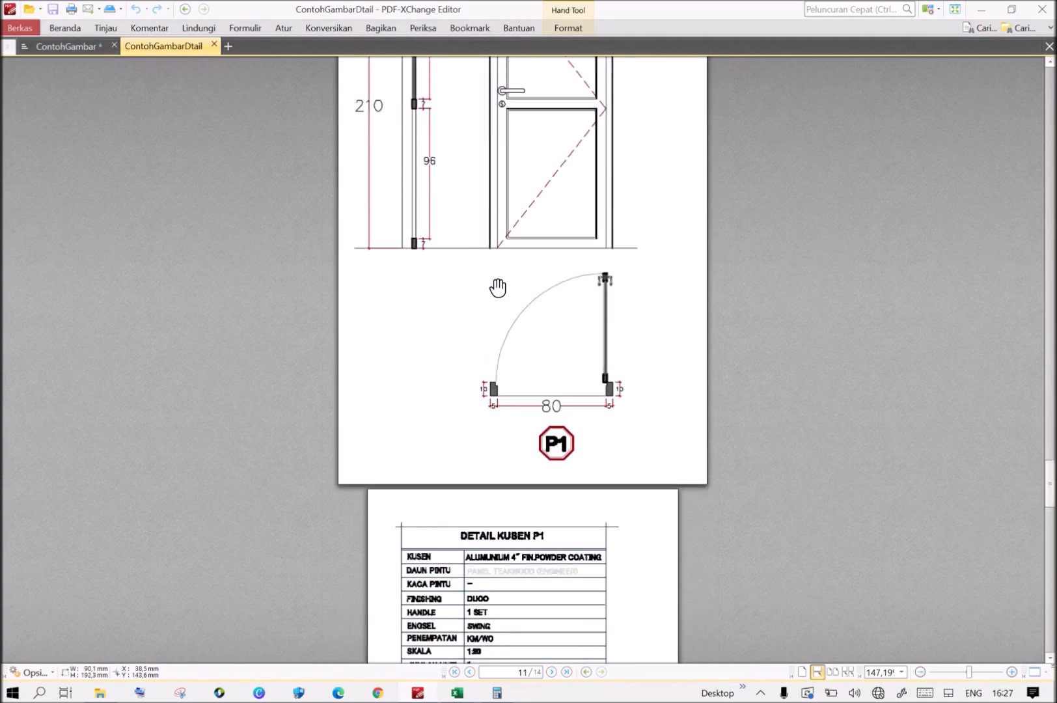
pyautogui.scroll(2, 499, 287)
pyautogui.scroll(-9, 508, 325)
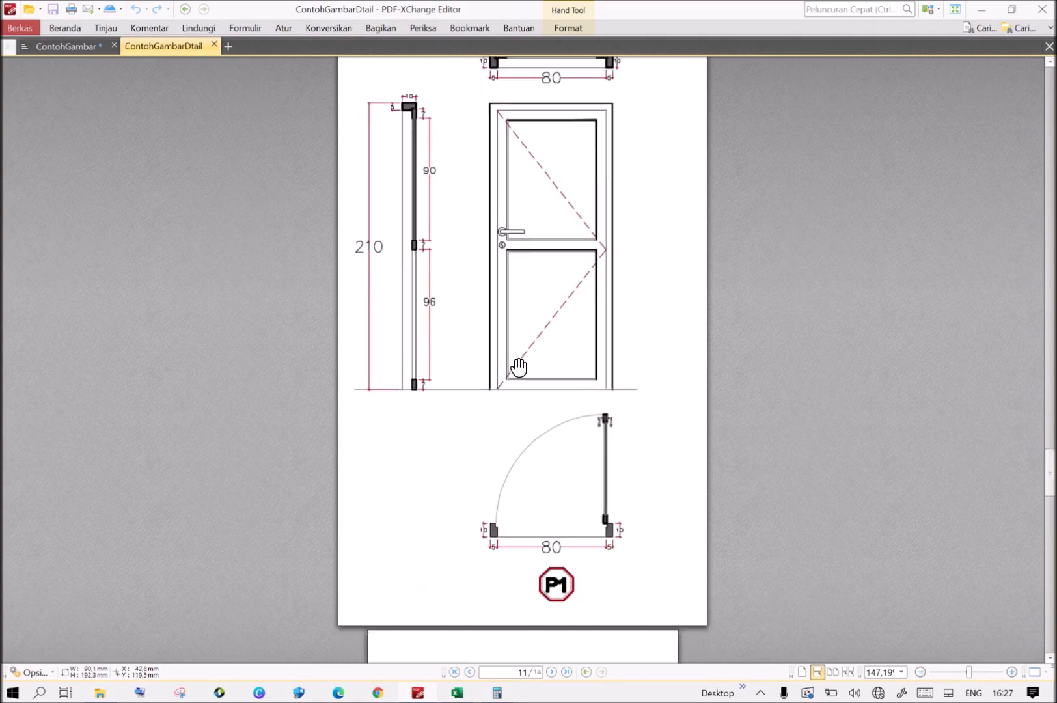
pyautogui.scroll(-10, 514, 368)
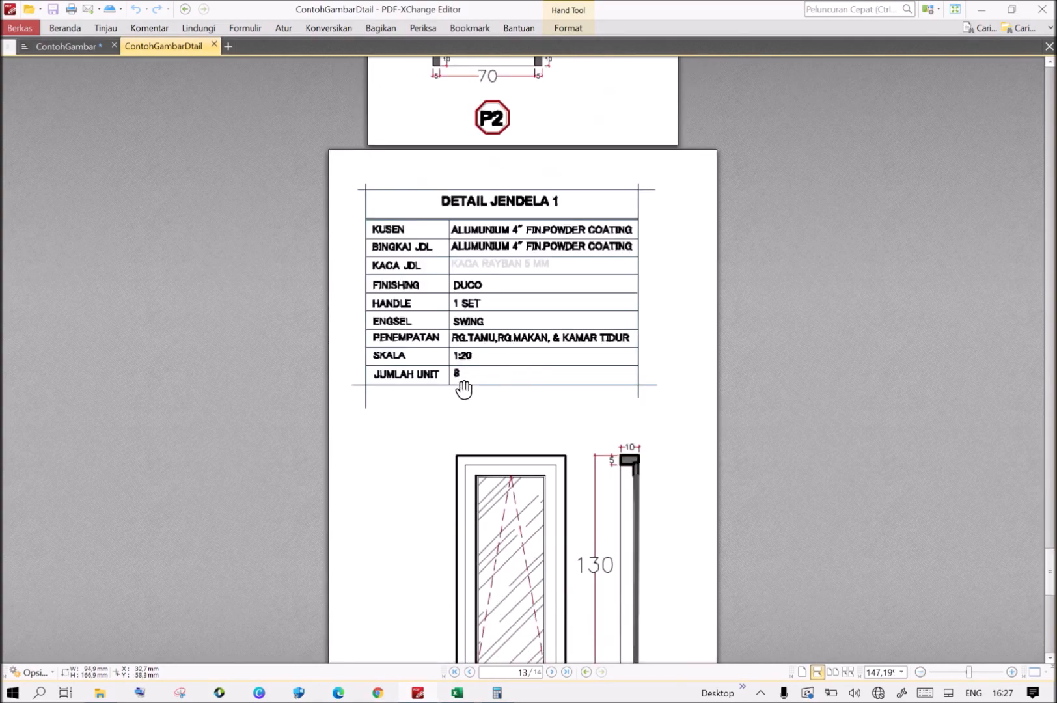
pyautogui.scroll(-3, 464, 389)
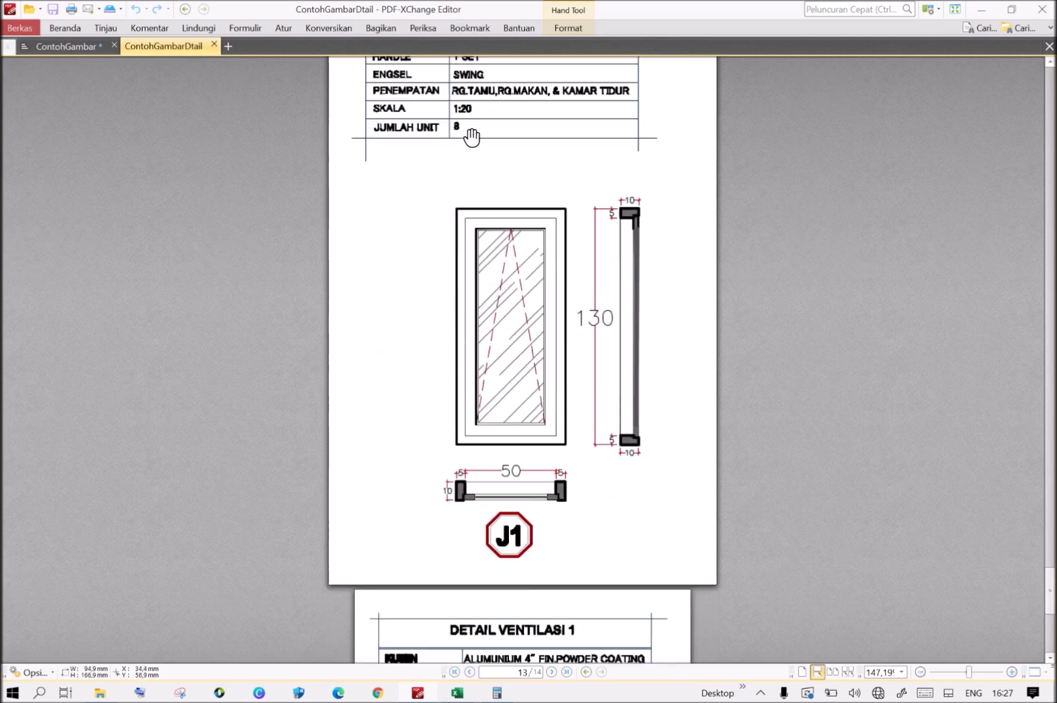
pyautogui.moveTo(464, 692)
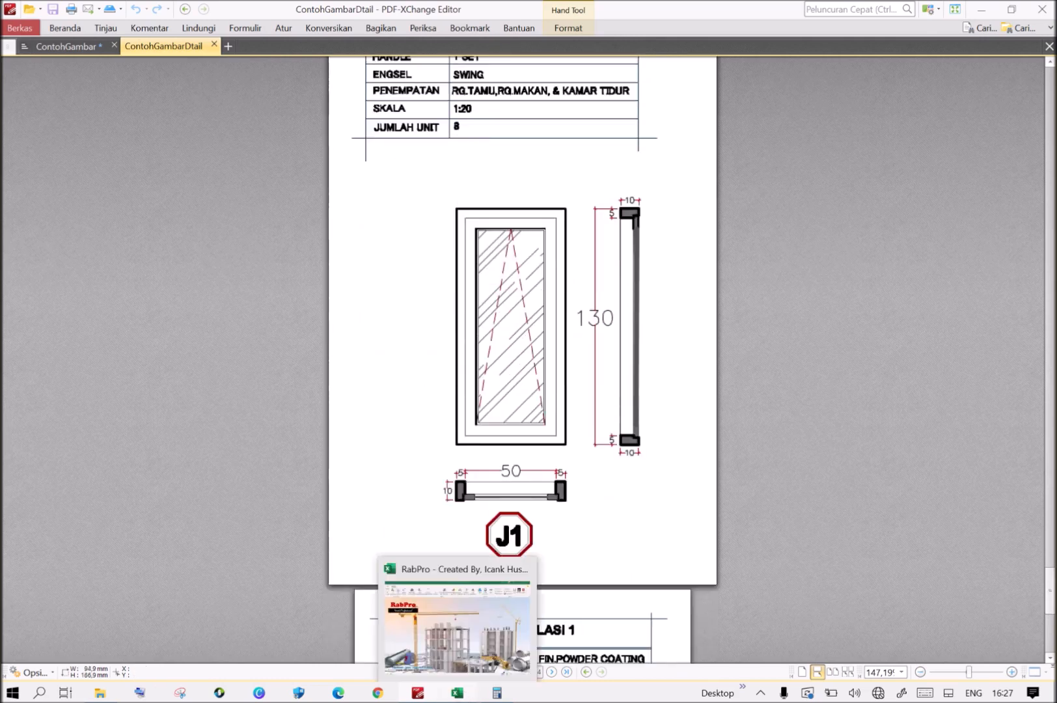
pyautogui.click(457, 625)
pyautogui.click(333, 284)
pyautogui.press('BackSpace')
pyautogui.write('8')
# Review the computed area of the 0,6 x 1,3 m window opening and add the entry to the calculation list.
pyautogui.click(380, 290)
pyautogui.click(419, 288)
pyautogui.moveTo(417, 284); pyautogui.dragTo(388, 290)
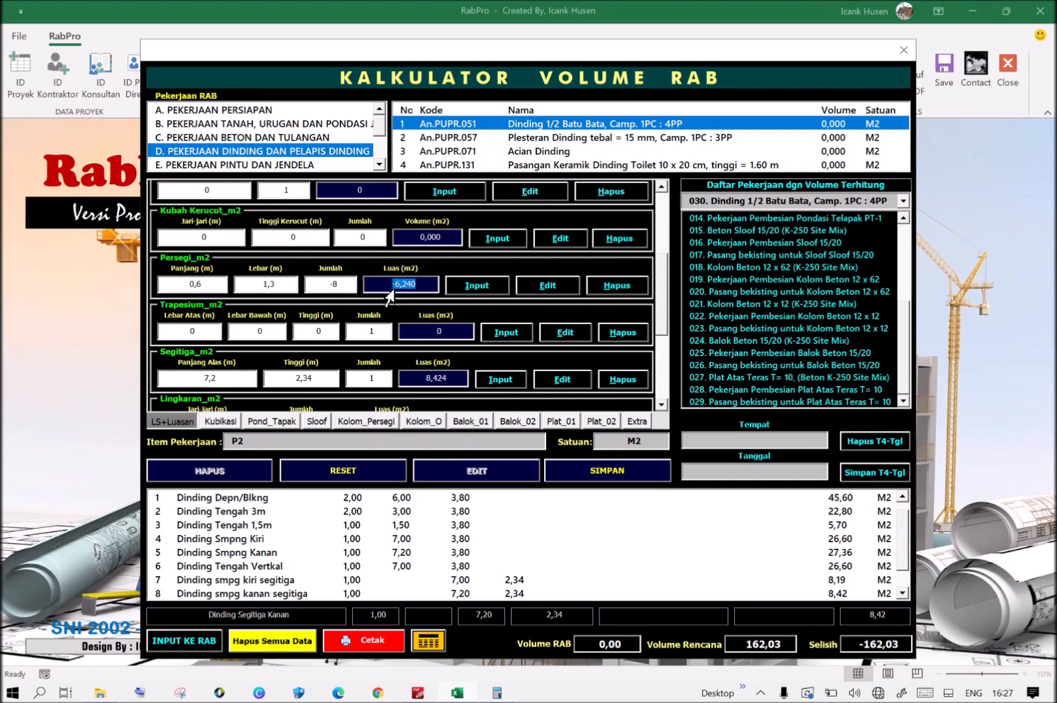
pyautogui.click(416, 284)
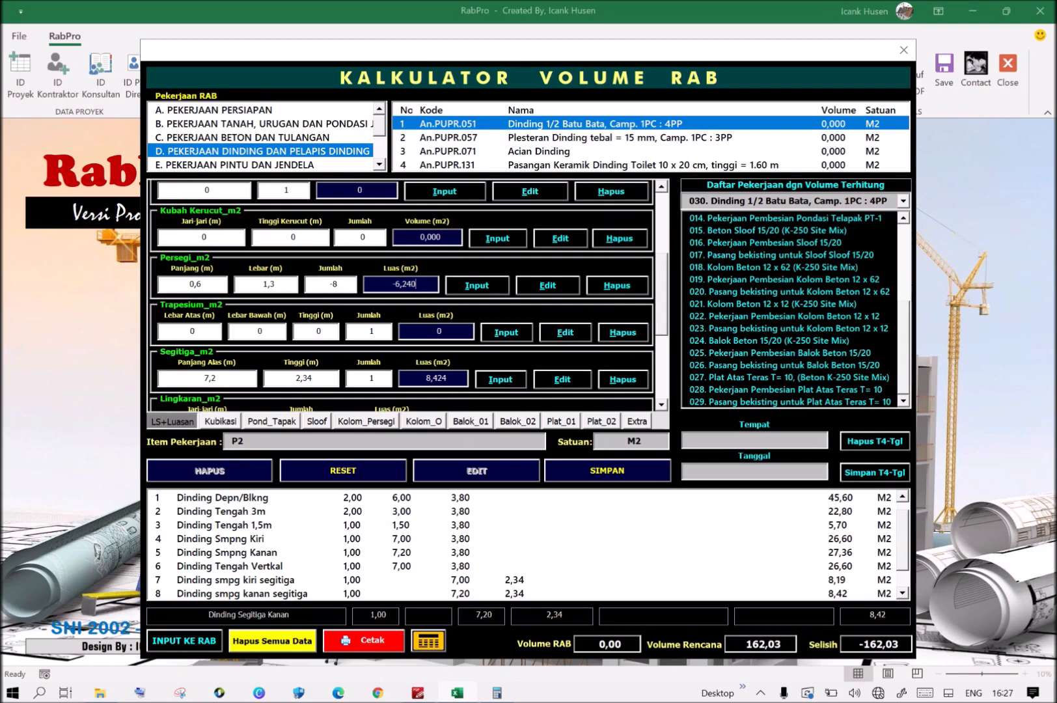
pyautogui.click(487, 287)
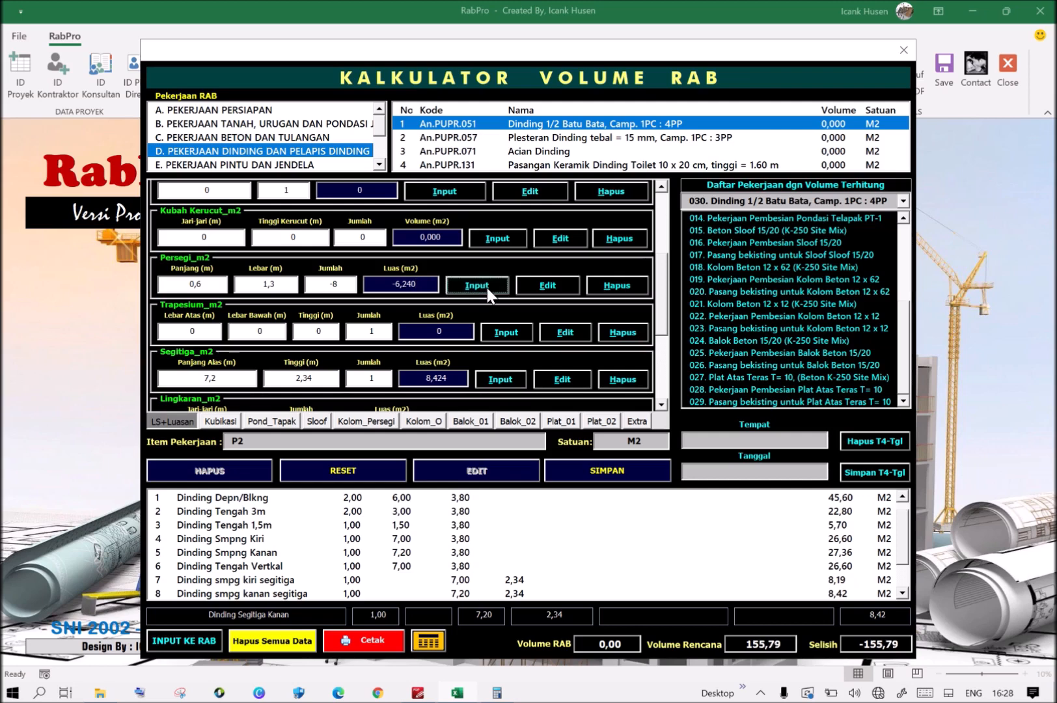
# Select the last entry in the calculation list, rename its item to "J1" and update the entry.
pyautogui.scroll(-1, 903, 550)
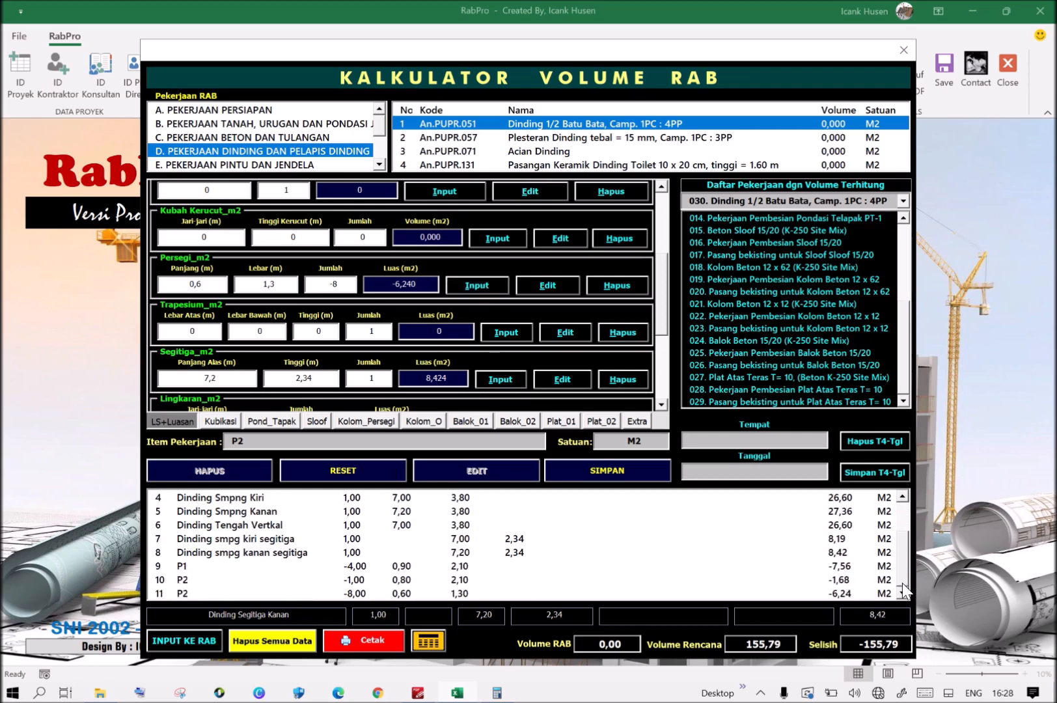
pyautogui.click(323, 595)
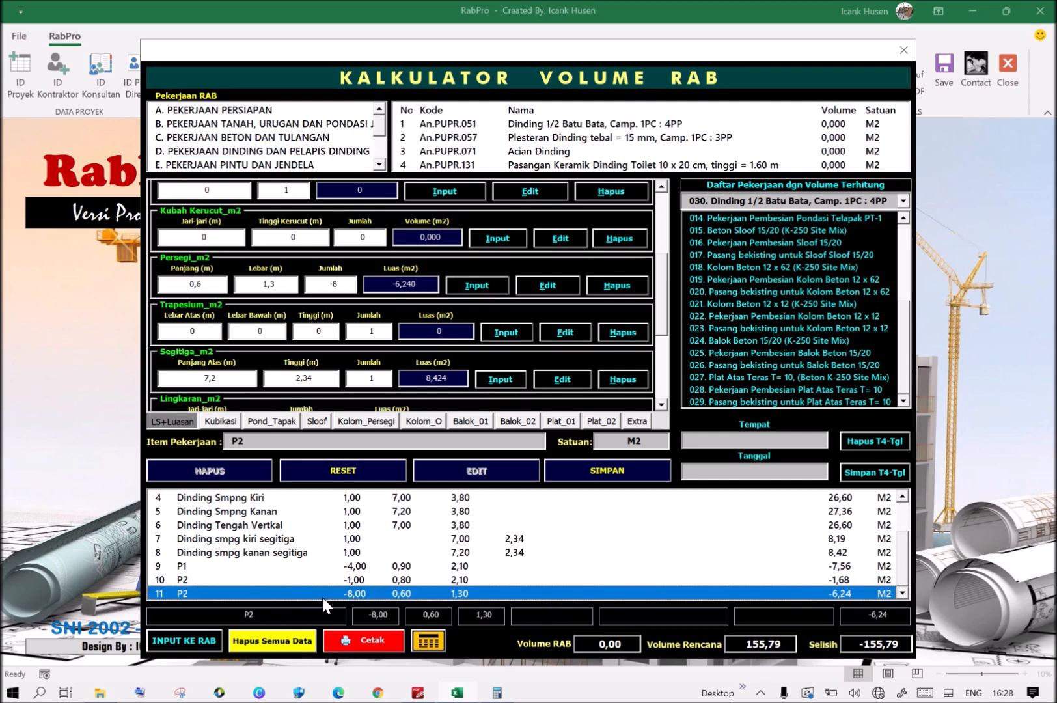
pyautogui.moveTo(240, 442); pyautogui.dragTo(209, 451)
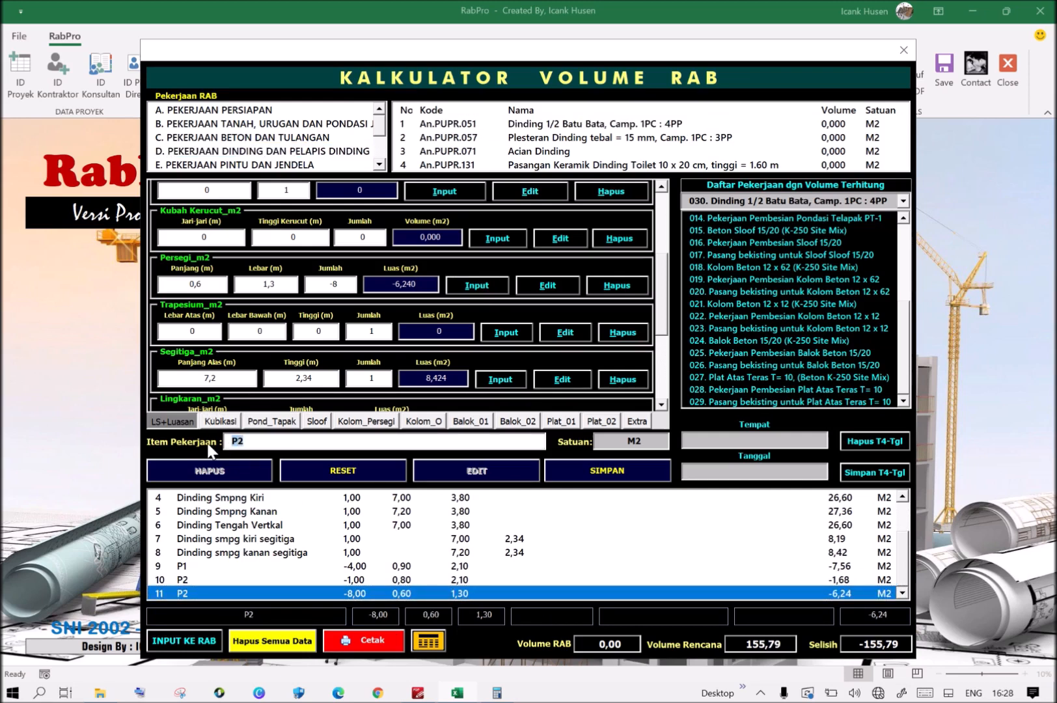
pyautogui.write('J1')
pyautogui.click(664, 329)
pyautogui.moveTo(664, 329); pyautogui.dragTo(663, 310)
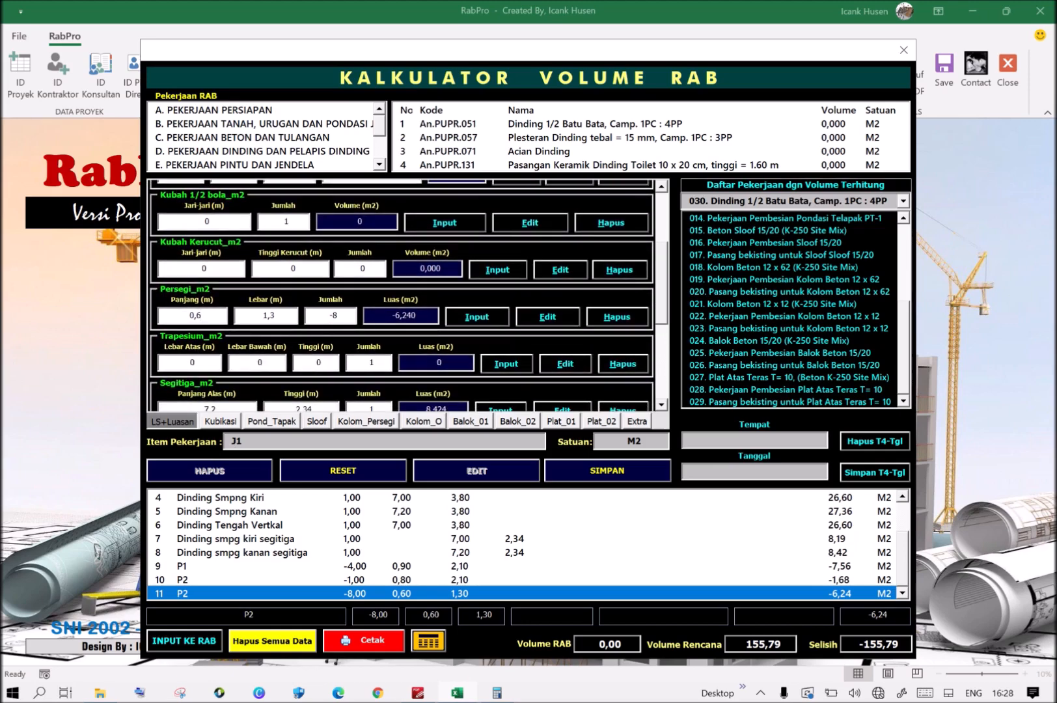
pyautogui.click(548, 318)
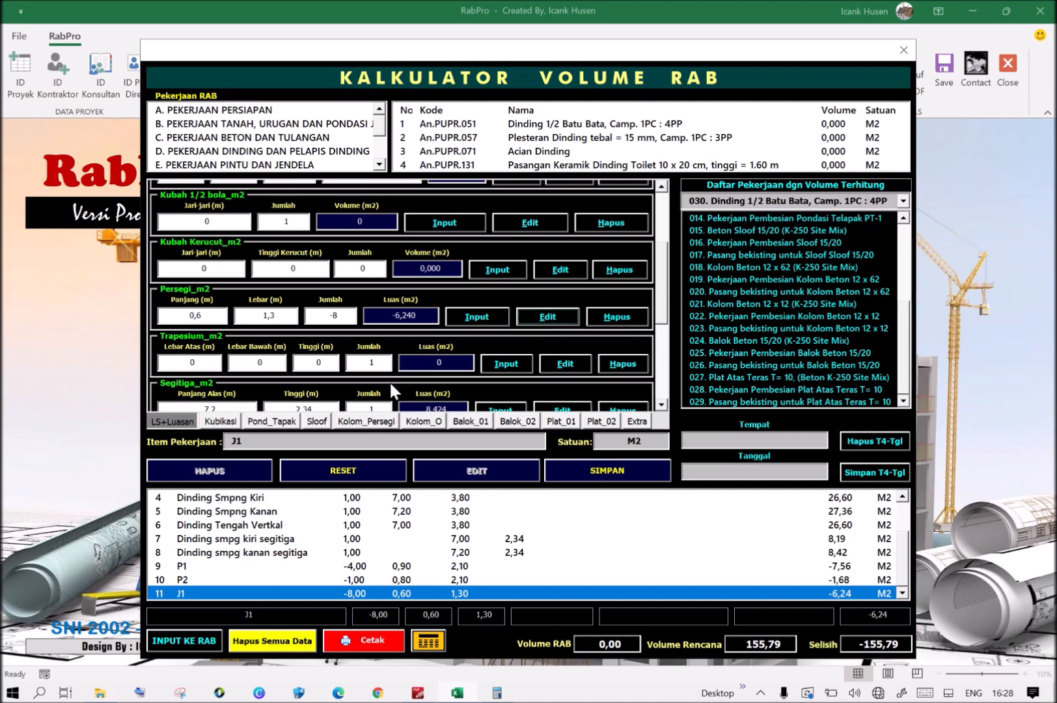
# Look up the V1 ventilation's size in the ContohGambarDtail PDF and set the rectangle's length and width to 0,4 m in RabPro.
pyautogui.click(253, 441)
pyautogui.click(417, 692)
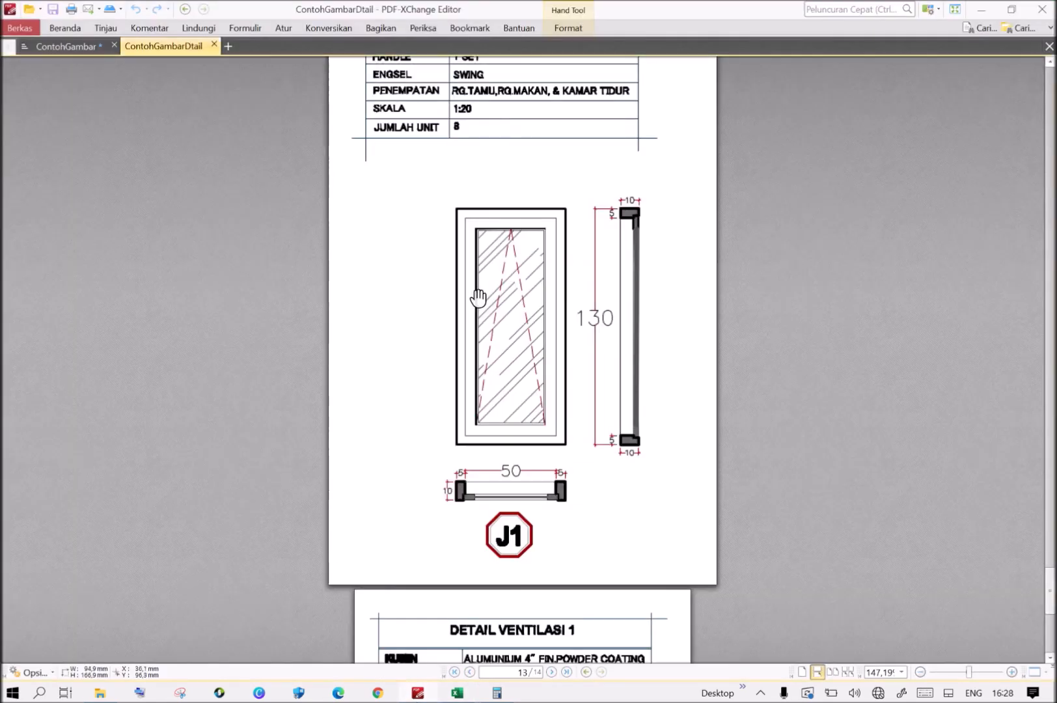
pyautogui.scroll(-7, 550, 469)
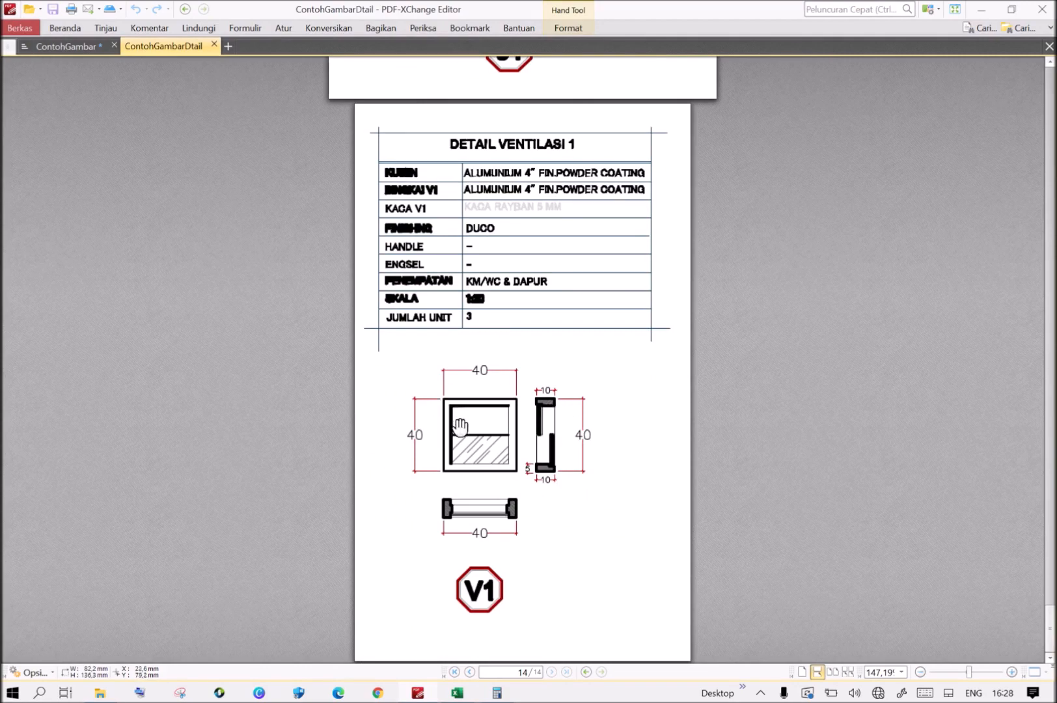
pyautogui.click(456, 694)
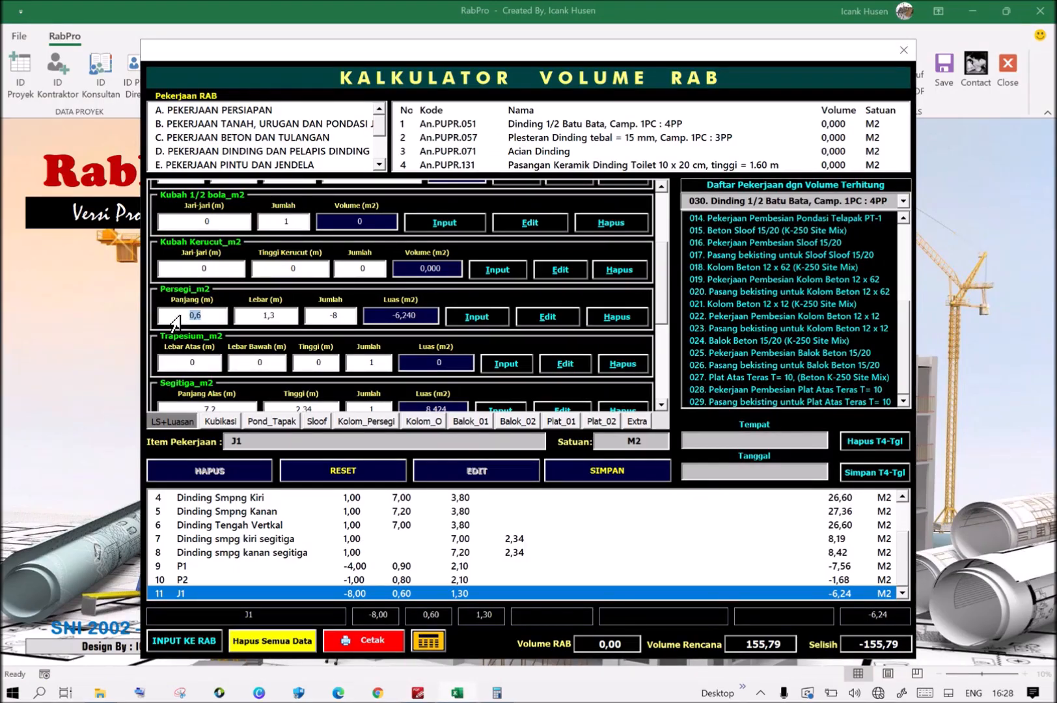
pyautogui.write('0,4')
pyautogui.doubleClick(251, 317)
pyautogui.write('0,')
# Find the V1 ventilation's unit count in the ContohGambarDtail PDF, set the rectangle's quantity to -3 in RabPro and name the item "V1".
pyautogui.click(418, 692)
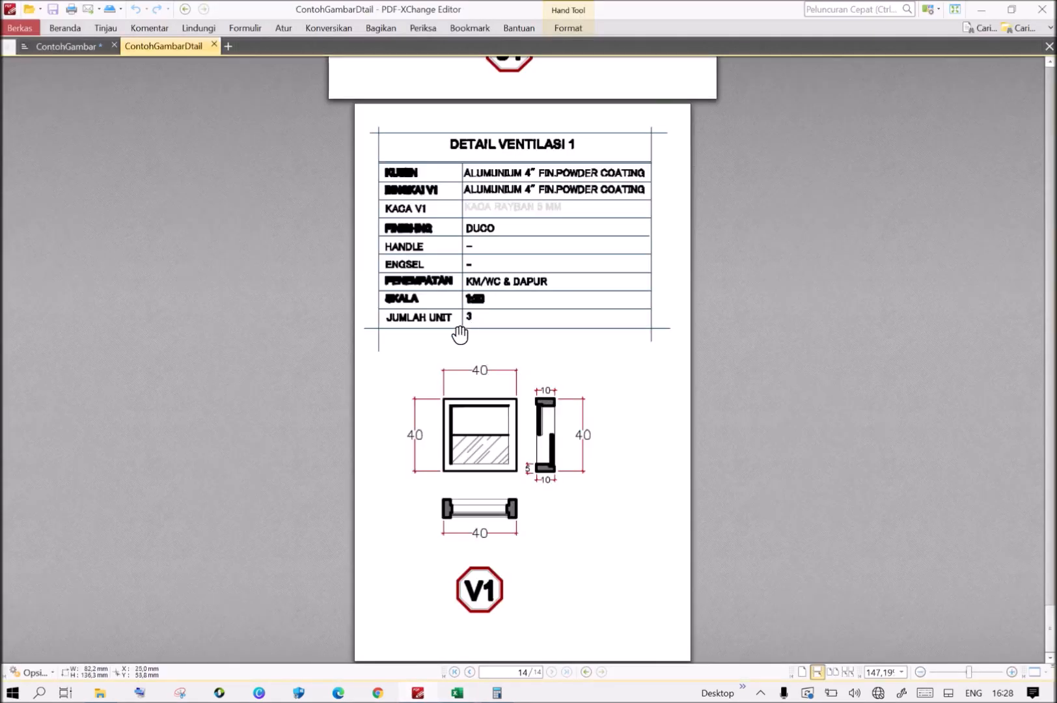
pyautogui.click(457, 693)
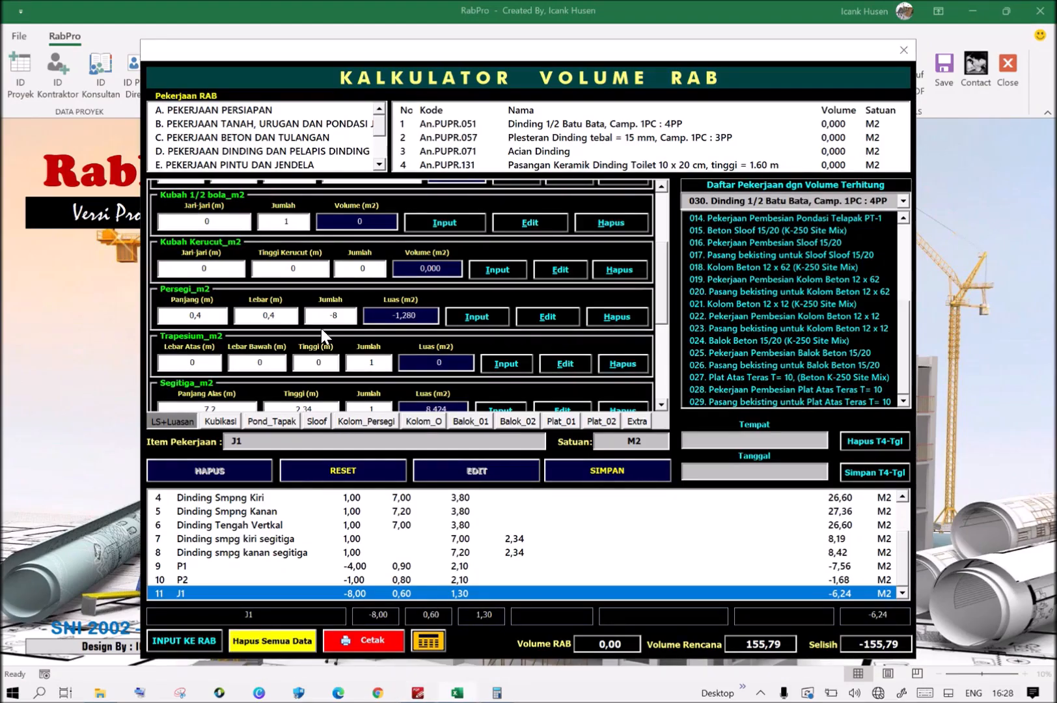
pyautogui.click(335, 316)
pyautogui.press('BackSpace')
pyautogui.write('3')
pyautogui.click(283, 443)
pyautogui.press('BackSpace')
pyautogui.press('BackSpace')
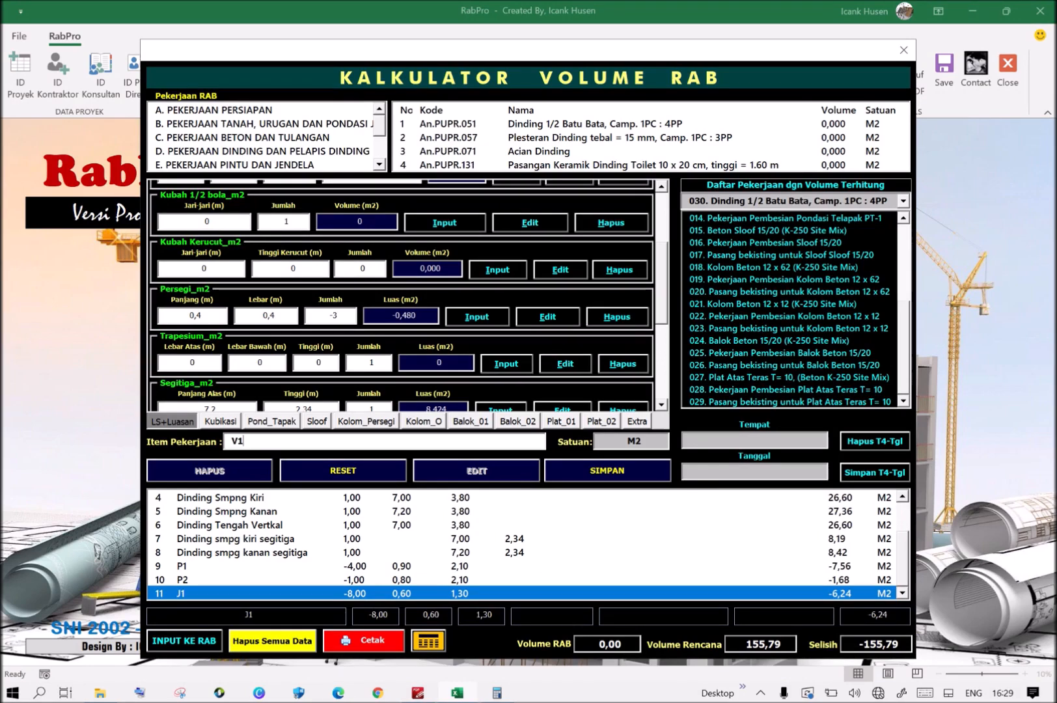
# Check the floor plan in the ContohGambar PDF and add the V1 rectangle entry to the calculation list in RabPro.
pyautogui.click(418, 692)
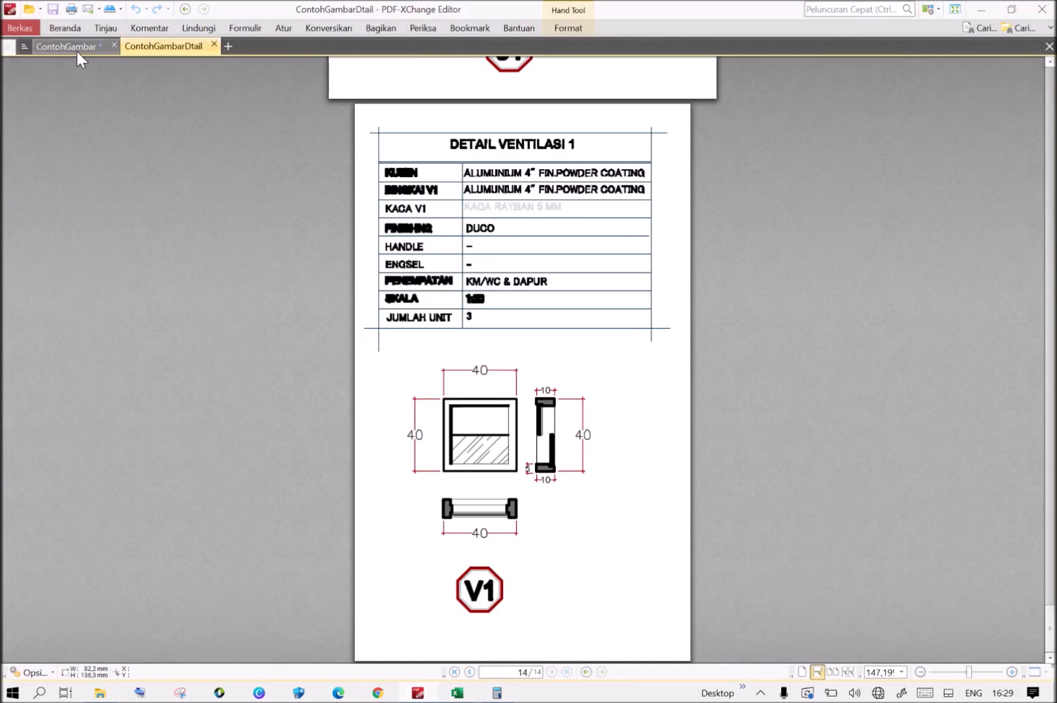
pyautogui.click(77, 48)
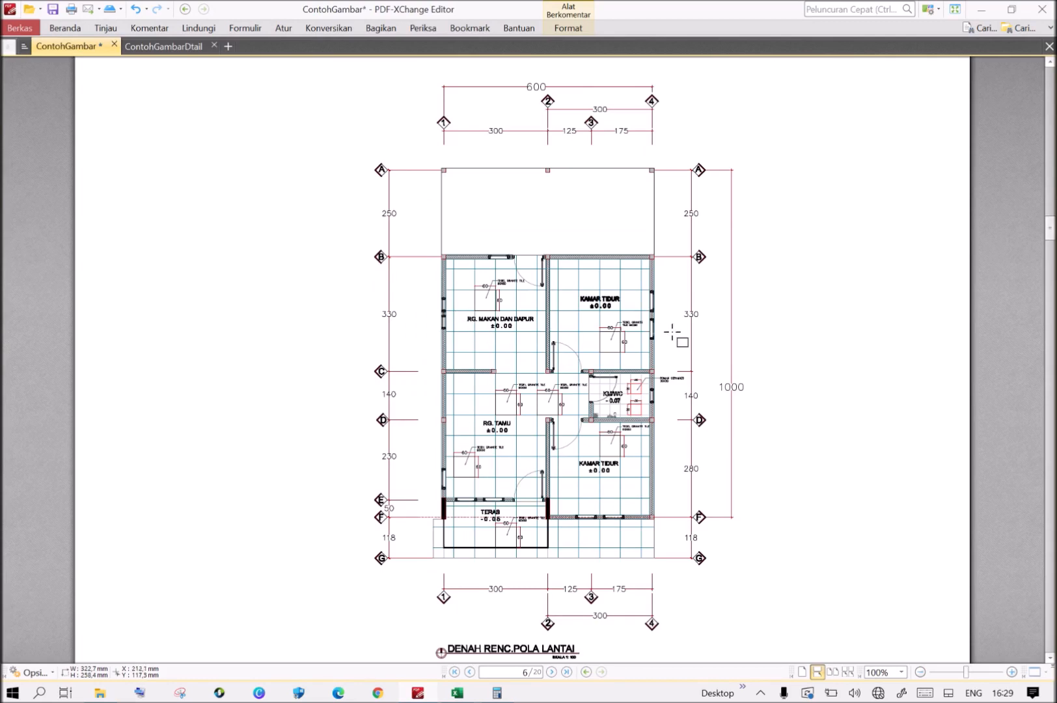
pyautogui.click(458, 691)
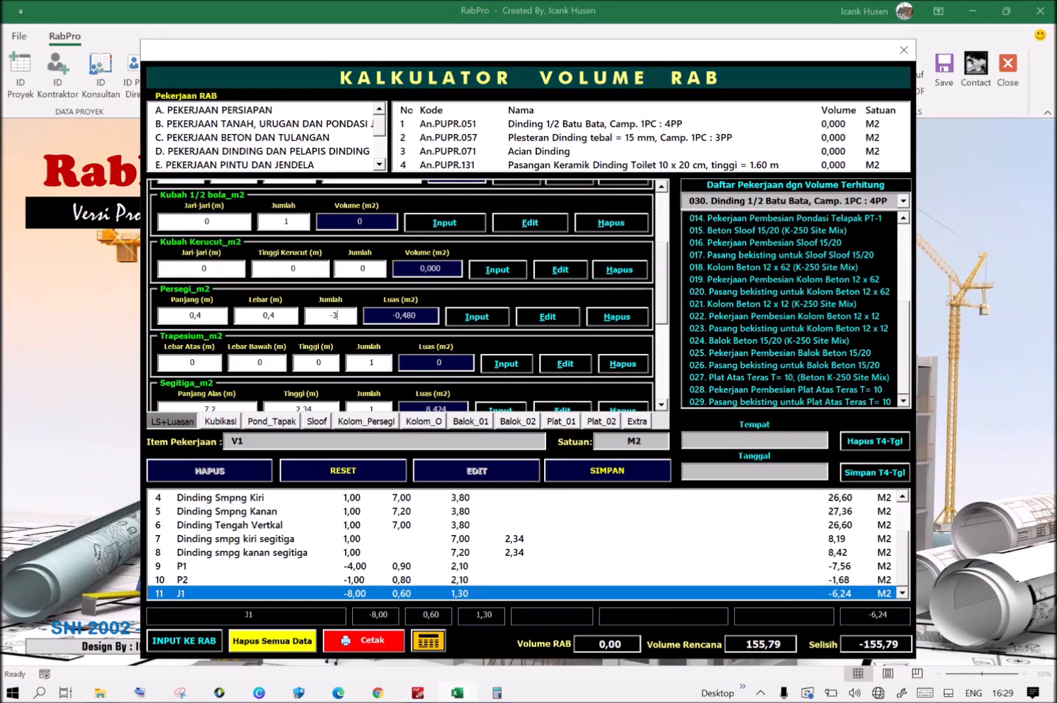
pyautogui.click(475, 317)
pyautogui.moveTo(904, 552); pyautogui.dragTo(904, 579)
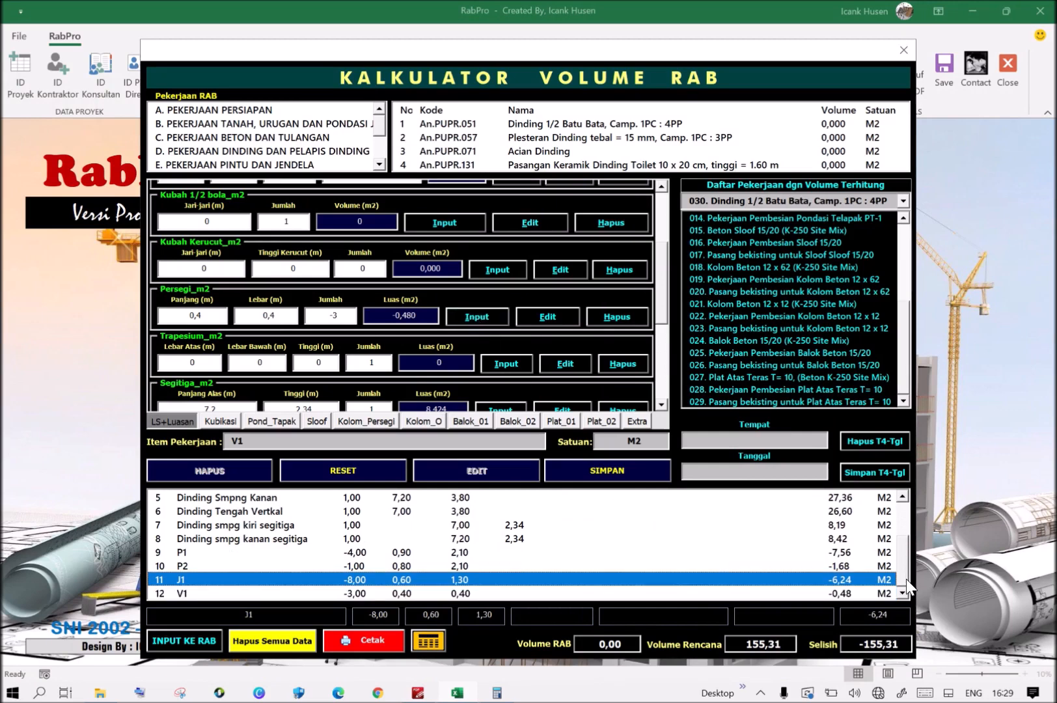
# Review the total planned volume of the half-brick wall and save the "Dinding 1/2 Batu Bata, Camp. 1PC : 4PP" job.
pyautogui.doubleClick(746, 644)
pyautogui.click(746, 644)
pyautogui.doubleClick(734, 649)
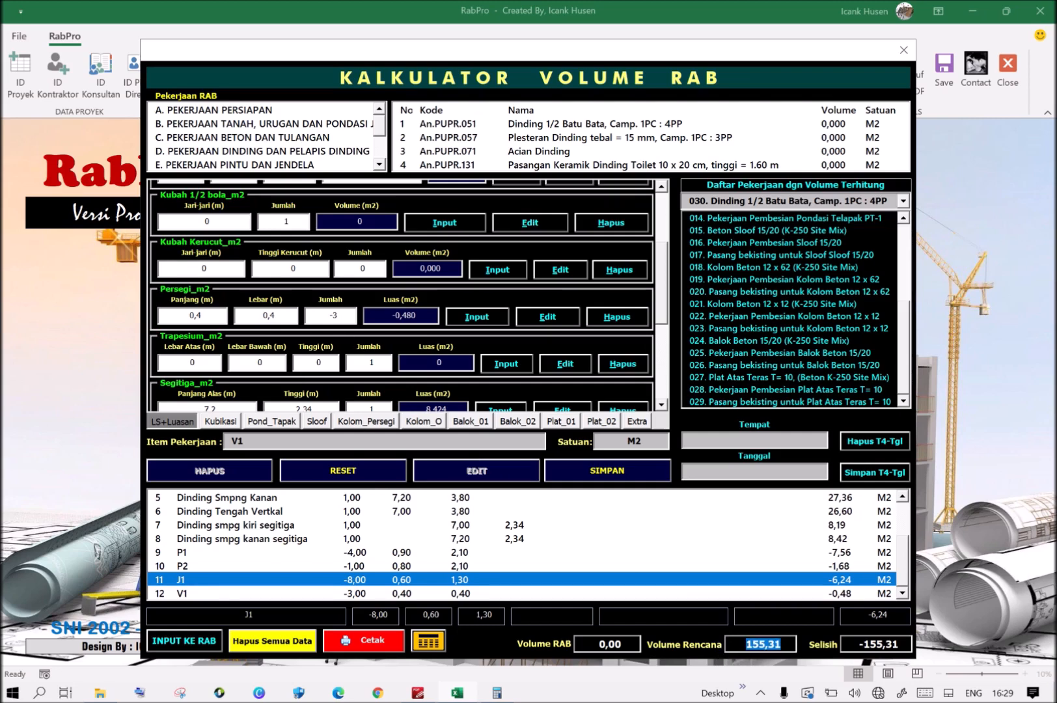
pyautogui.click(782, 645)
pyautogui.moveTo(782, 645); pyautogui.dragTo(735, 651)
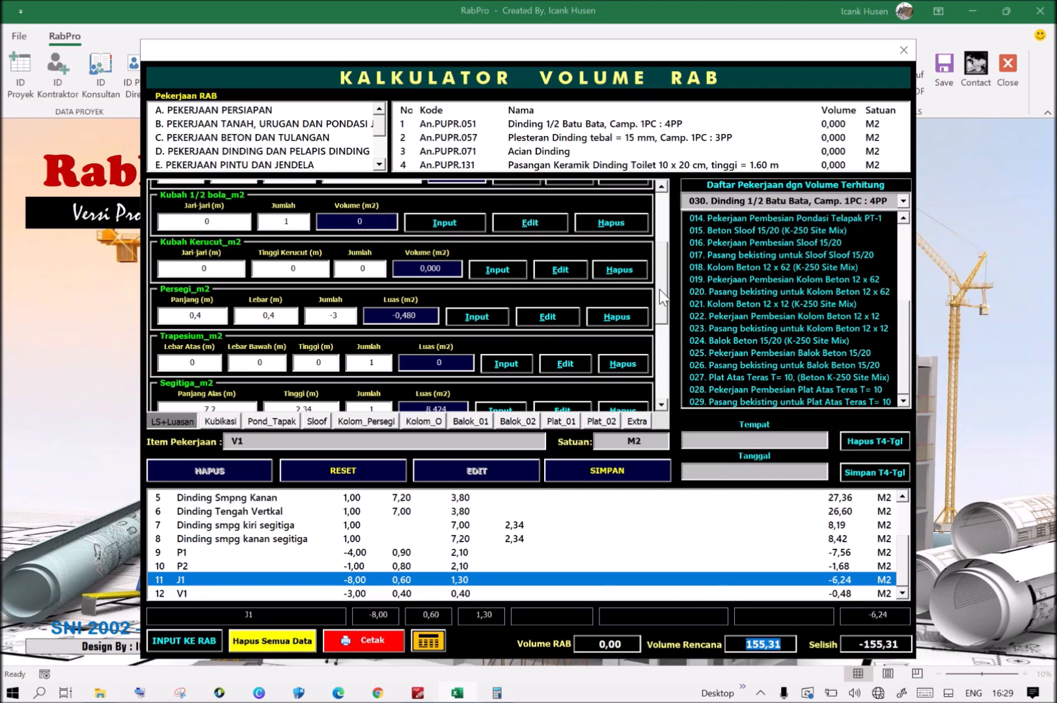
pyautogui.click(610, 480)
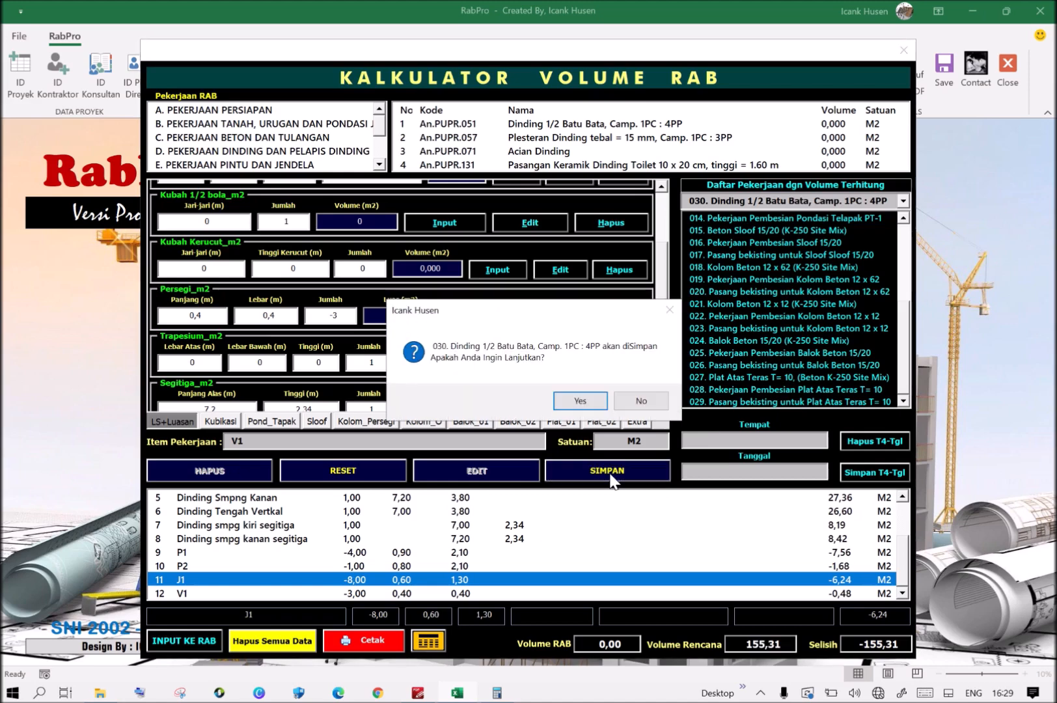
pyautogui.click(581, 400)
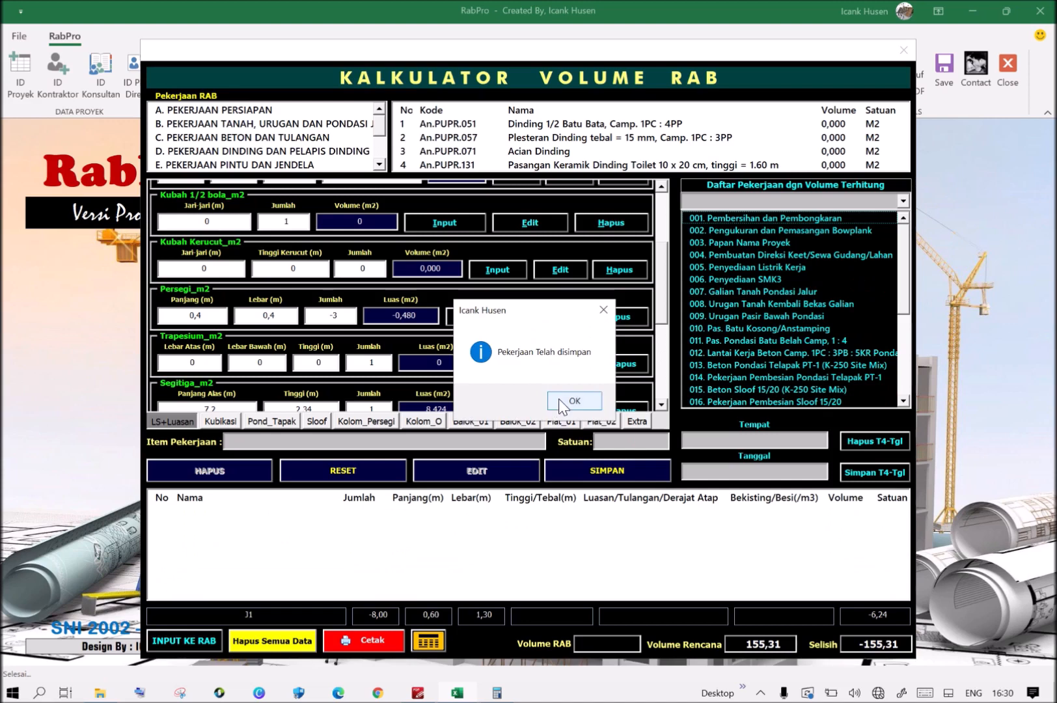
pyautogui.click(561, 402)
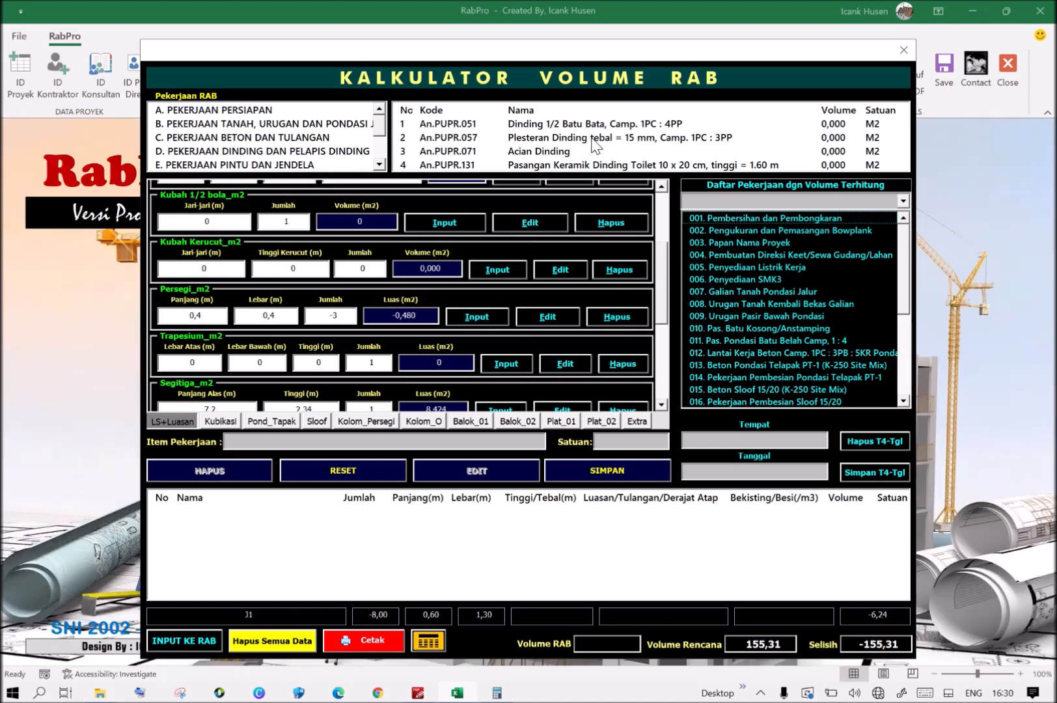
# Select the job "Plesteran Dinding tebal = 15 mm, Camp. 1PC : 3PP" and copy the planned volume of the saved wall job.
pyautogui.click(593, 139)
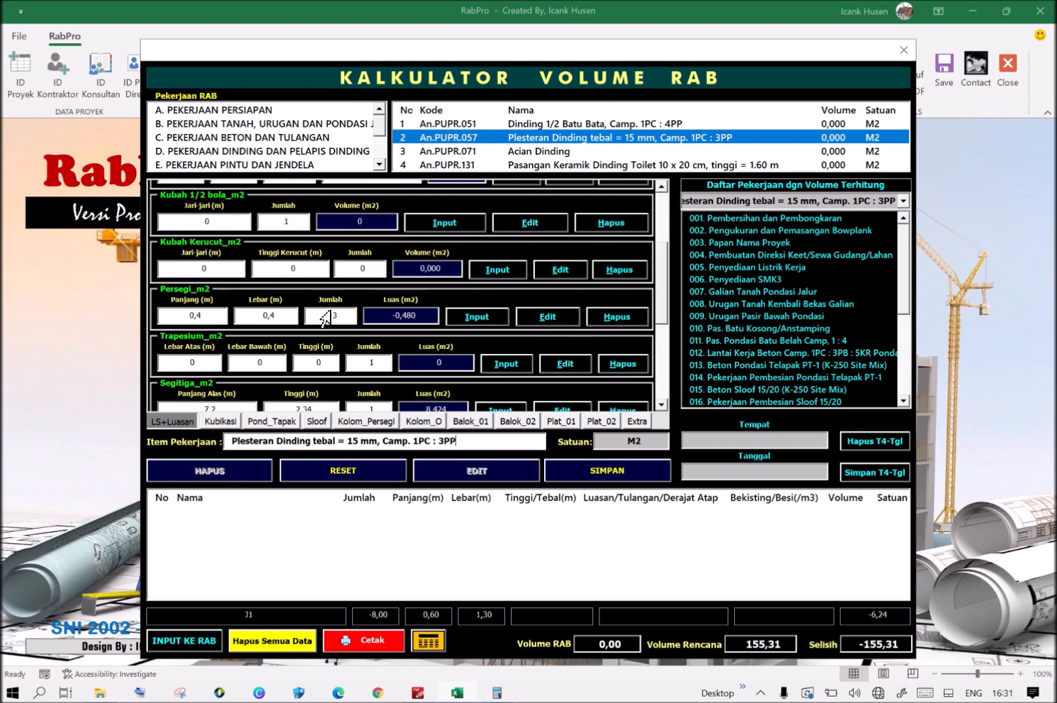
pyautogui.moveTo(665, 319); pyautogui.dragTo(671, 266)
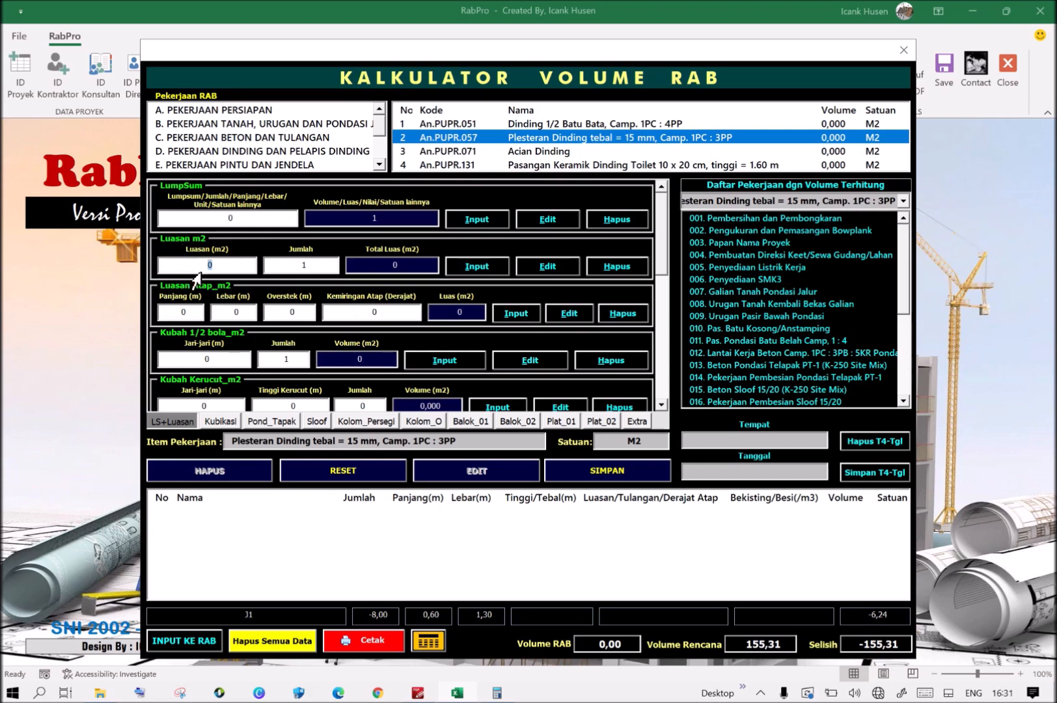
pyautogui.write('0')
pyautogui.doubleClick(210, 264)
pyautogui.click(735, 649)
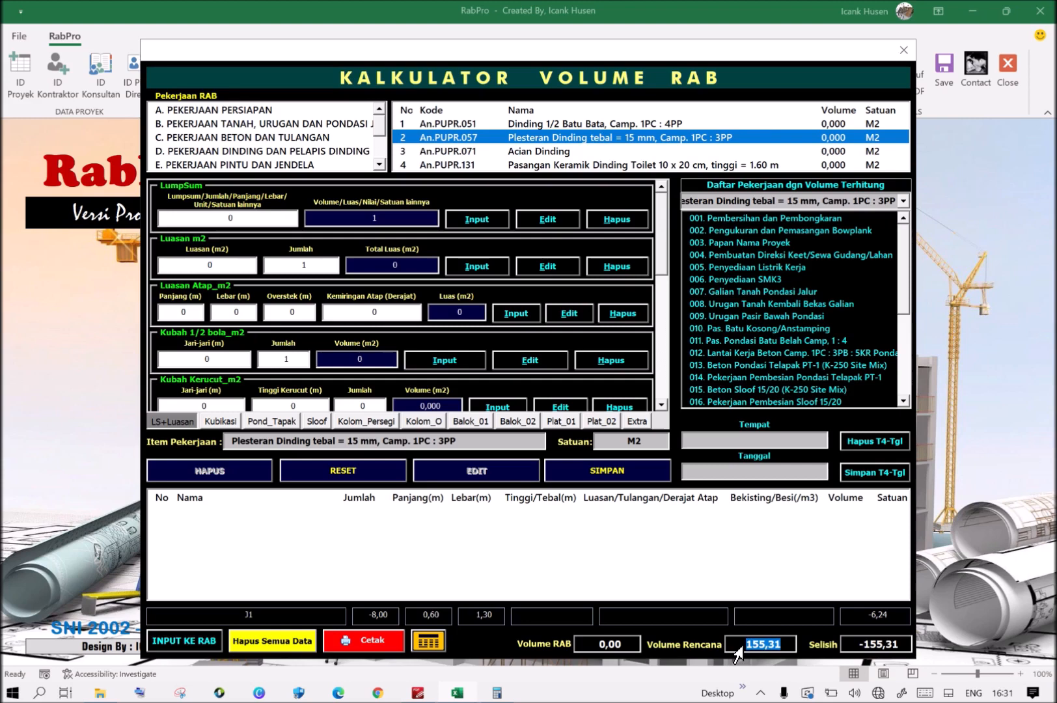
pyautogui.click(741, 649)
pyautogui.doubleClick(739, 649)
pyautogui.hotkey('ctrl', 'c')
# Paste 155,31 as the area in the Luasan m2 calculation, set its quantity to 2 and add the plastering entry.
pyautogui.doubleClick(189, 269)
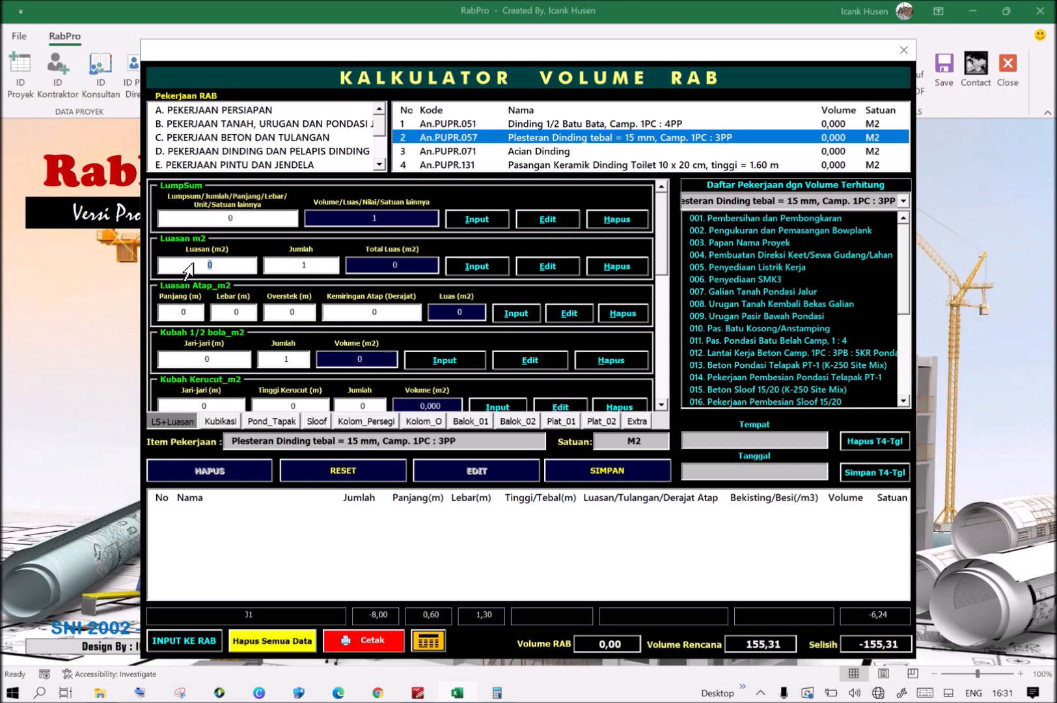
pyautogui.hotkey('ctrl', 'v')
pyautogui.doubleClick(299, 270)
pyautogui.write('2')
pyautogui.click(474, 269)
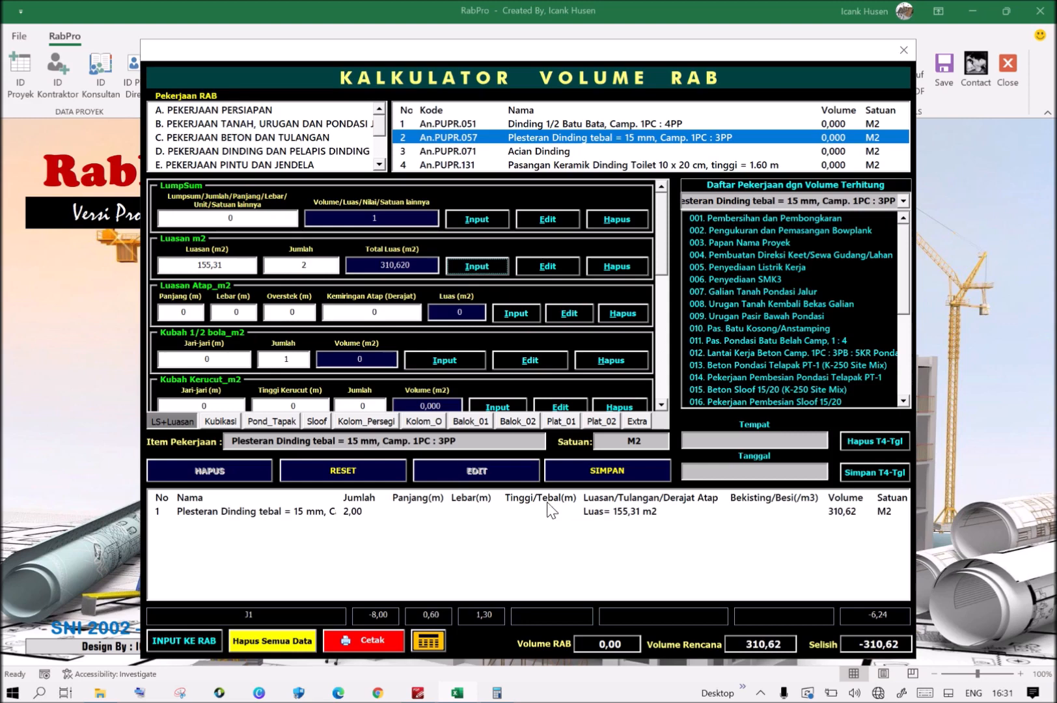
# Save the wall plastering job and acknowledge the confirmation.
pyautogui.click(605, 467)
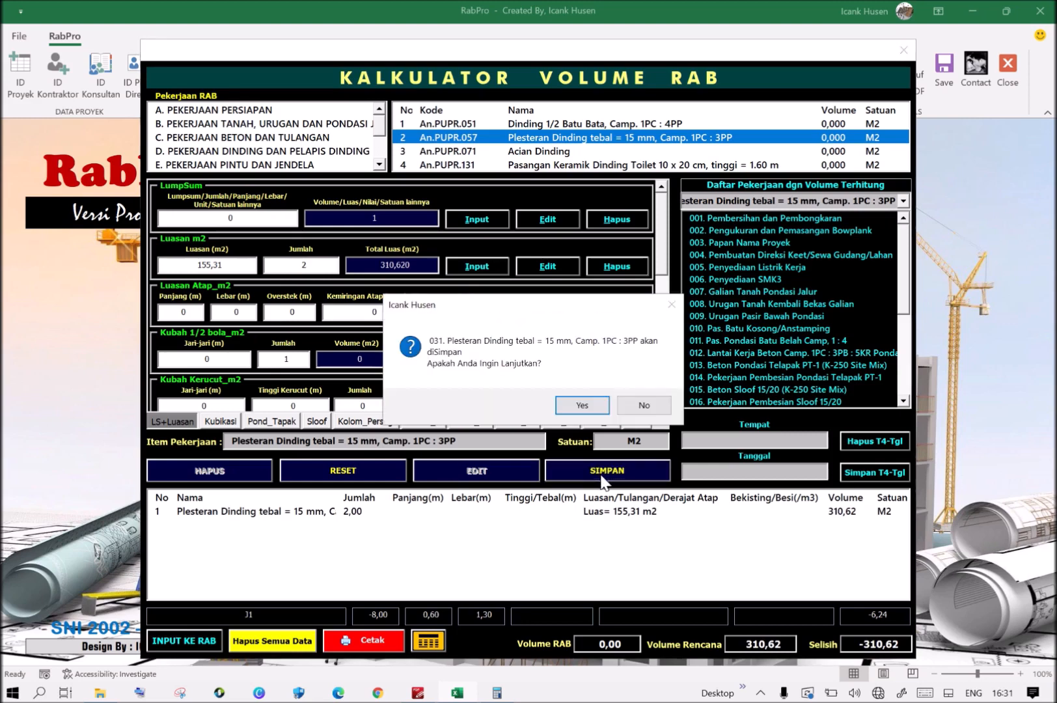
pyautogui.click(585, 409)
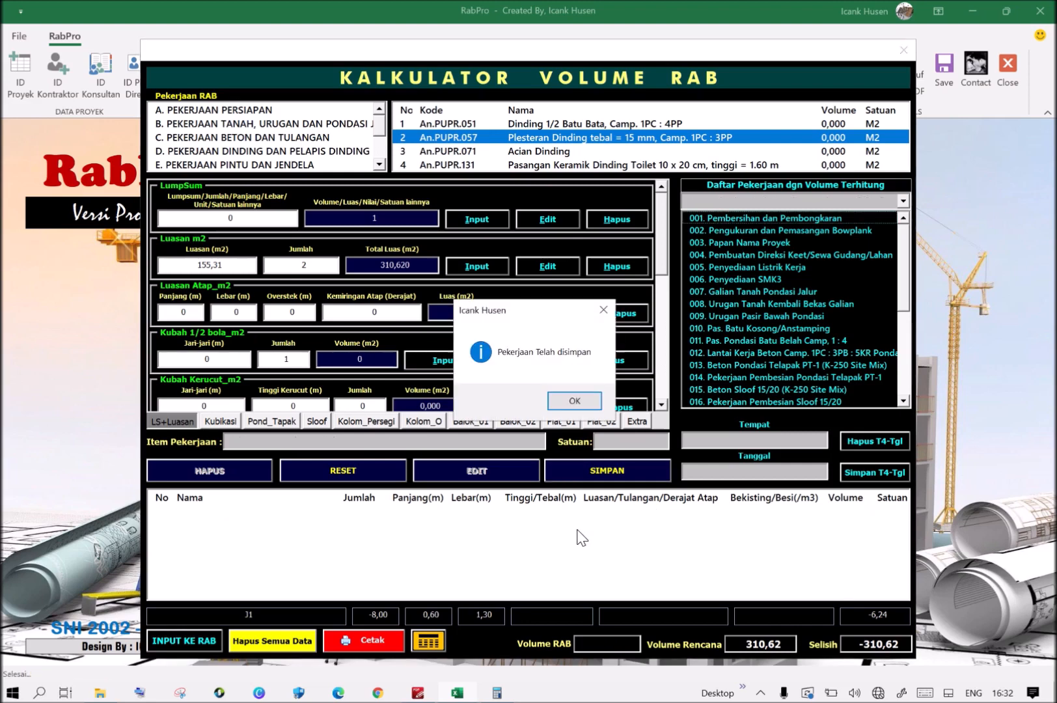
pyautogui.click(582, 403)
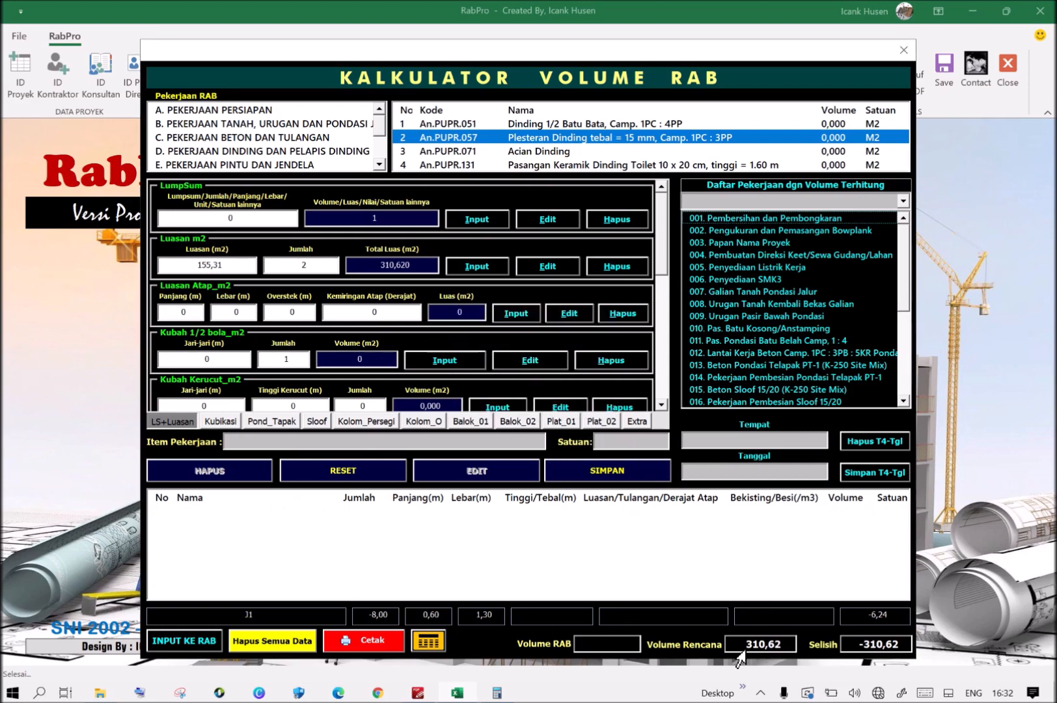
# Select the job "Acian Dinding" and copy the planned volume of 310,62 into its LumpSum value.
pyautogui.click(483, 154)
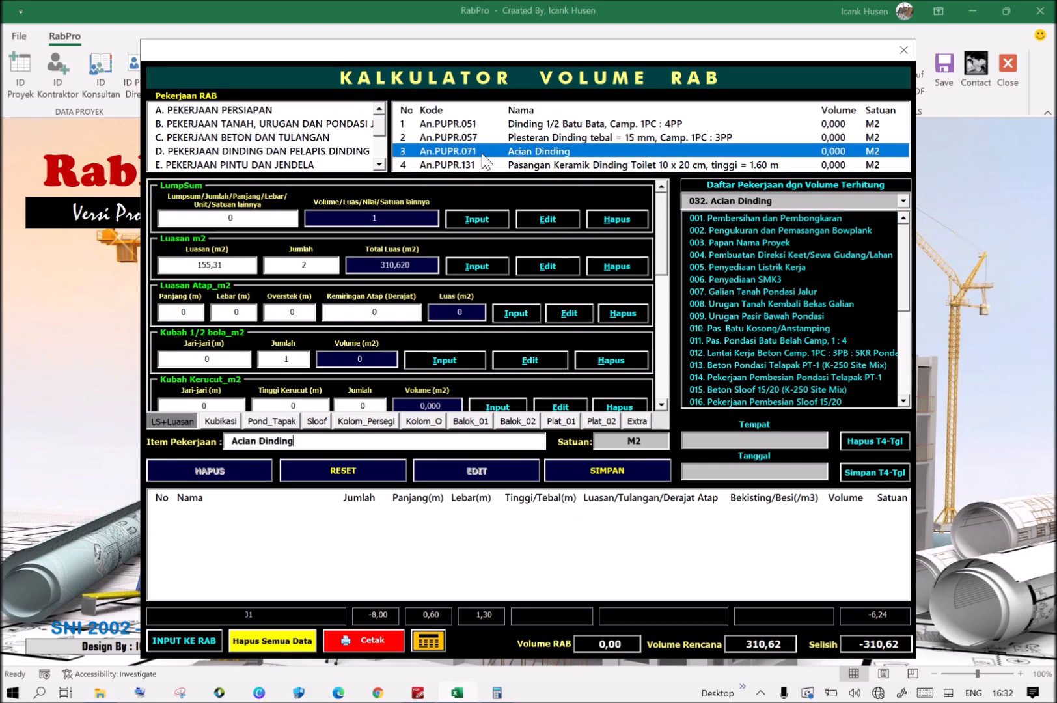
pyautogui.click(733, 651)
pyautogui.hotkey('ctrl', 'c')
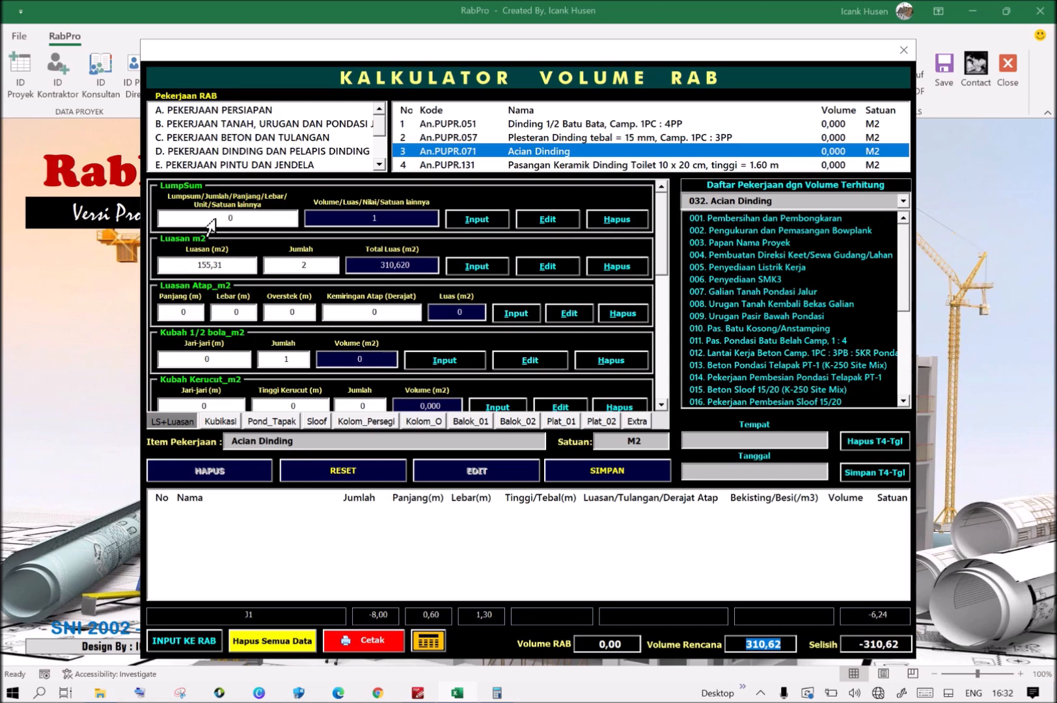
pyautogui.click(211, 221)
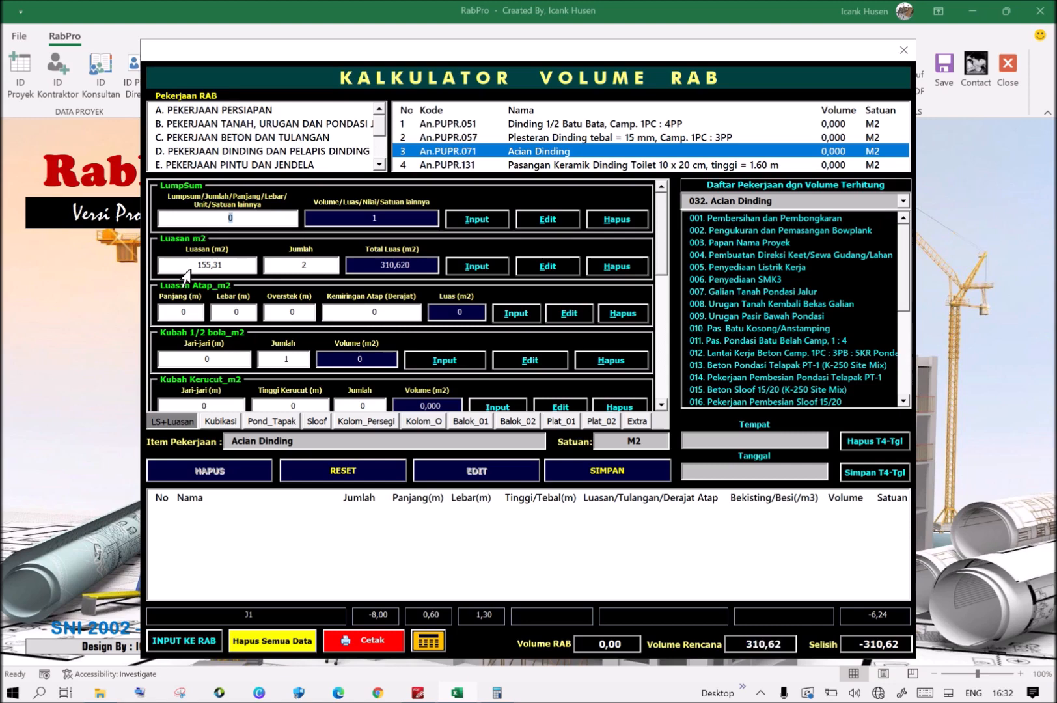
pyautogui.click(184, 272)
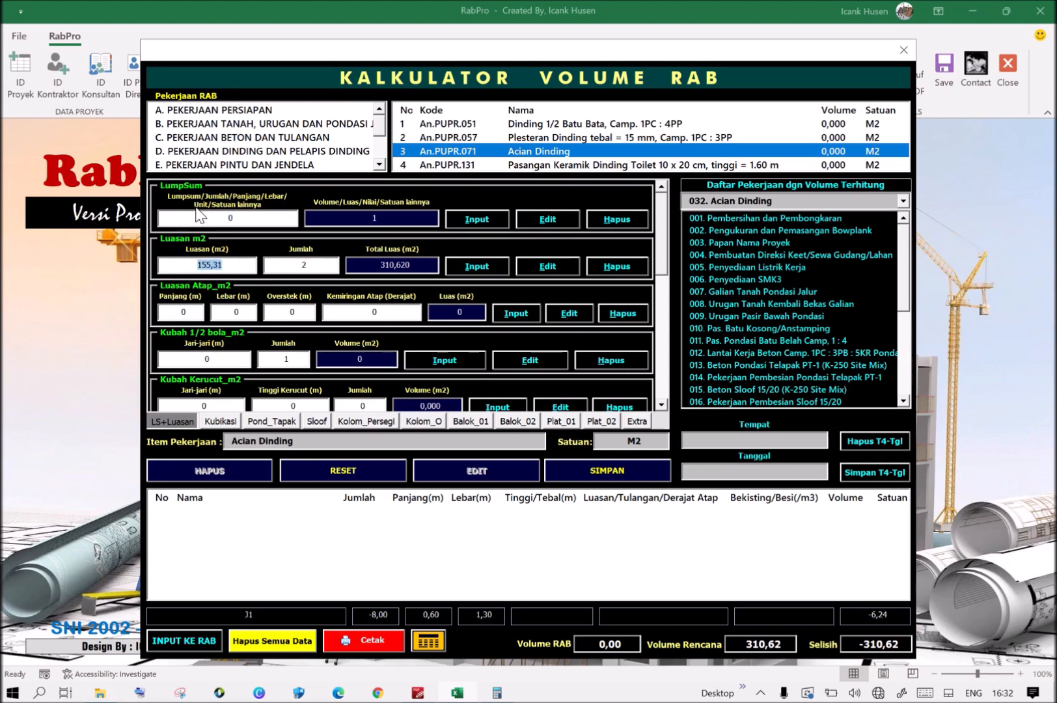
pyautogui.click(211, 225)
pyautogui.hotkey('ctrl', 'v')
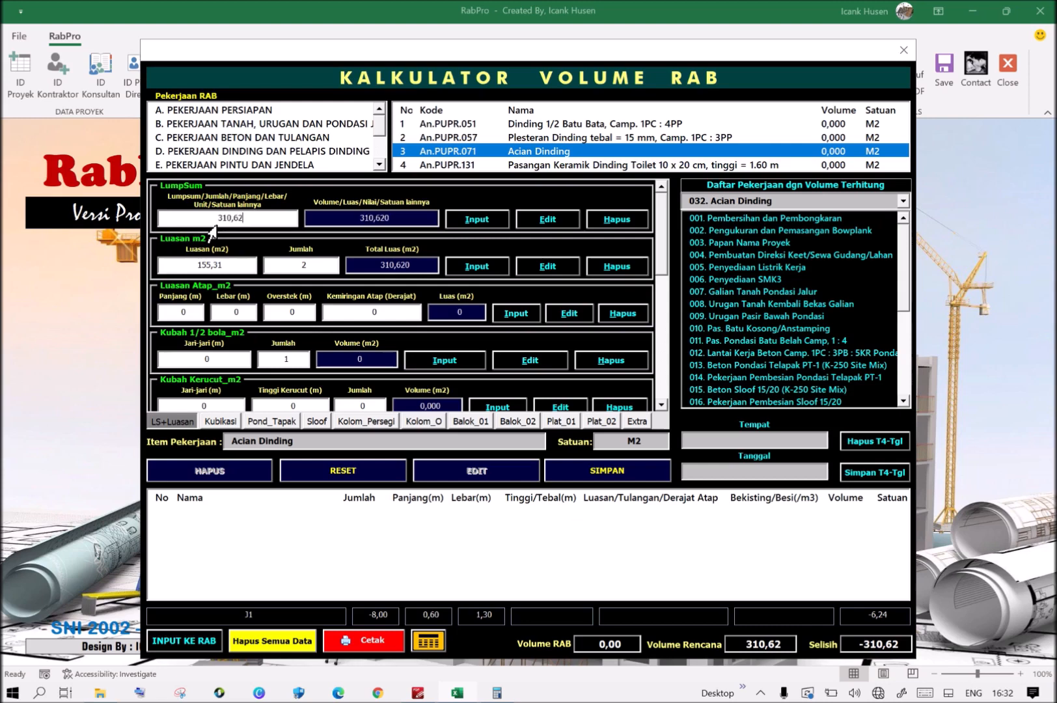
# Add the LumpSum entry for Acian Dinding to the calculation list and save the job.
pyautogui.doubleClick(347, 220)
pyautogui.click(381, 219)
pyautogui.click(474, 219)
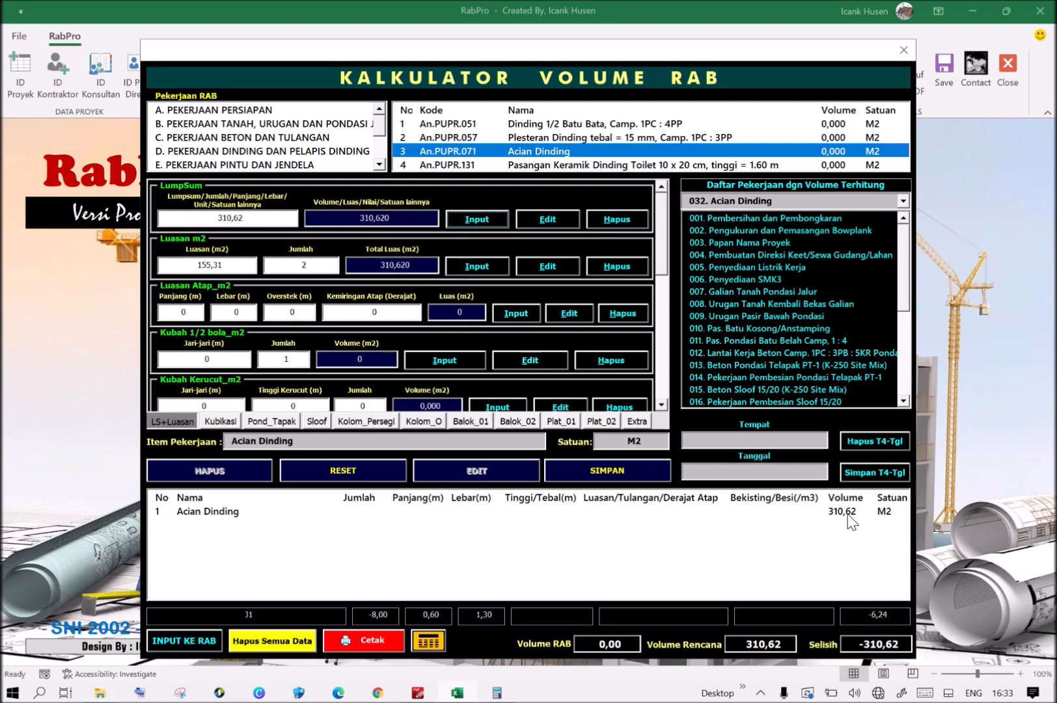
pyautogui.click(596, 470)
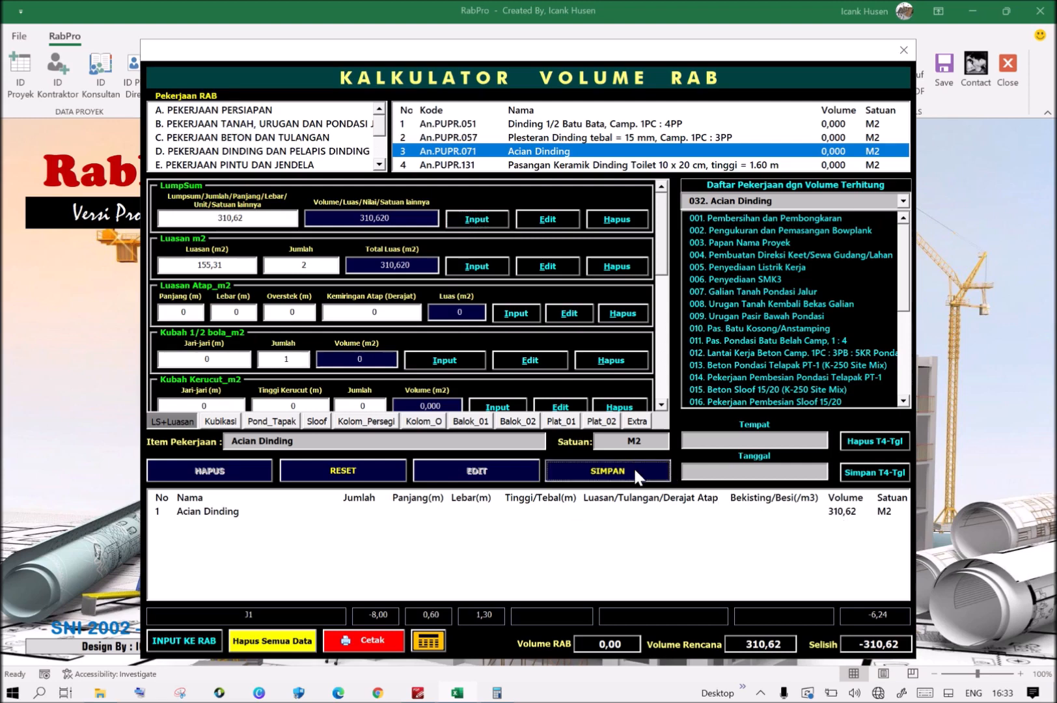
pyautogui.click(547, 400)
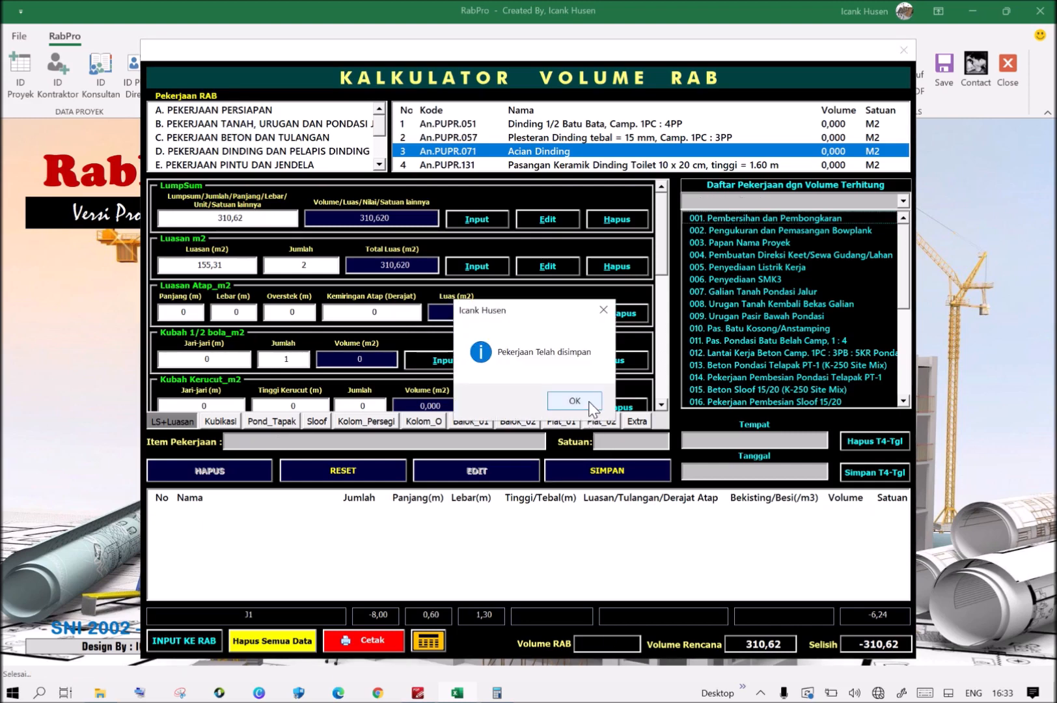
pyautogui.click(573, 401)
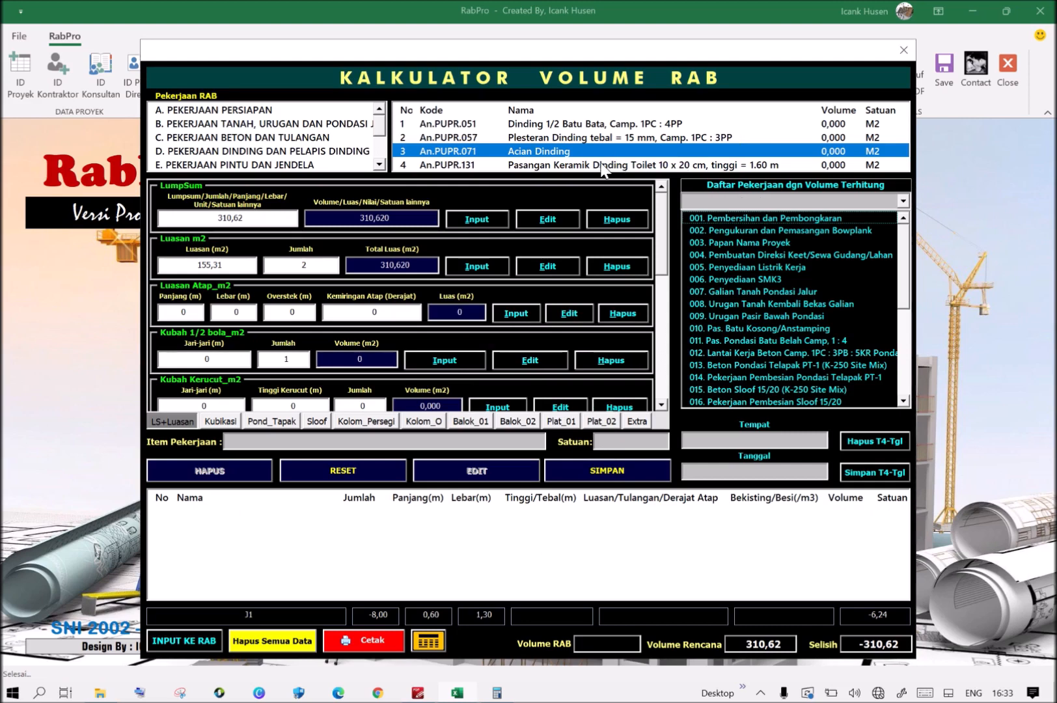
# Select the job "Pasangan Keramik Dinding Toilet 10 x 20 cm, tinggi = 1.60 m" and go to the length of the Persegi_m2 calculation.
pyautogui.click(516, 163)
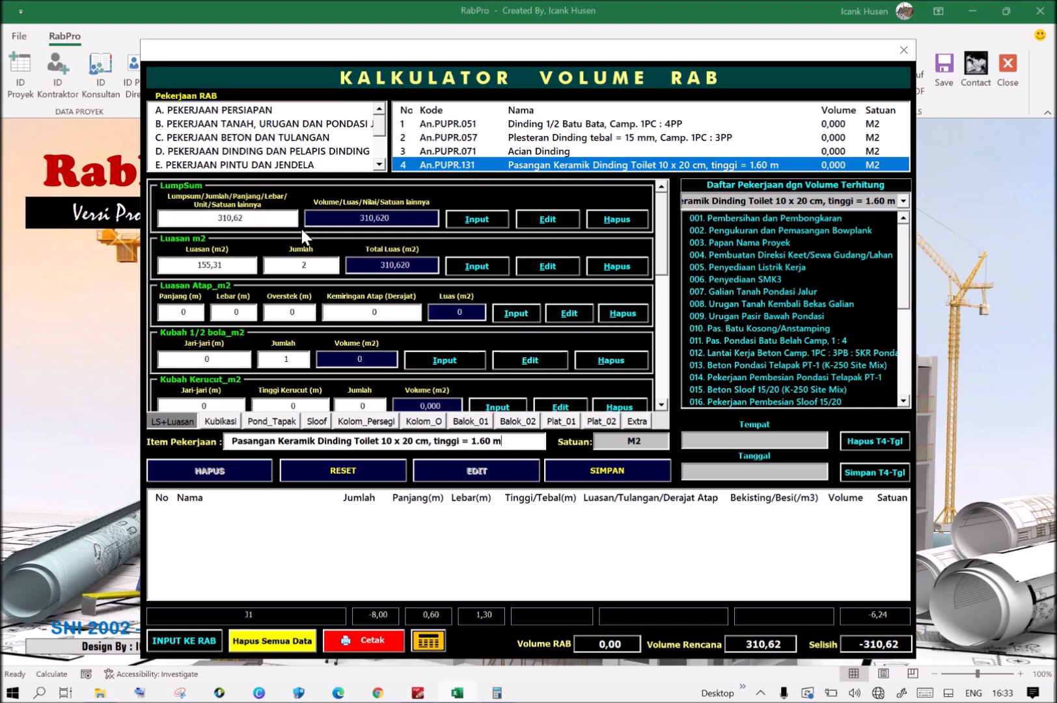
pyautogui.scroll(-5, 667, 265)
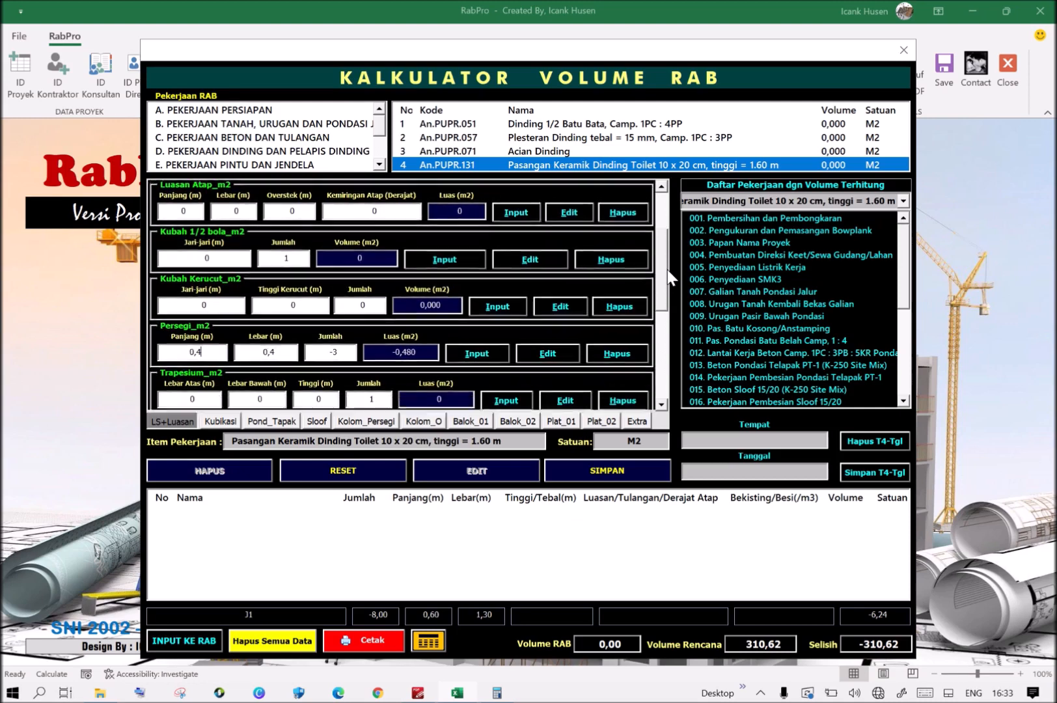
pyautogui.moveTo(204, 342); pyautogui.dragTo(184, 349)
pyautogui.click(206, 343)
# Switch to the ContohGambar PDF, examine the floor plans for the KM/WC wall lengths, and return to RabPro's volume calculator.
pyautogui.click(413, 696)
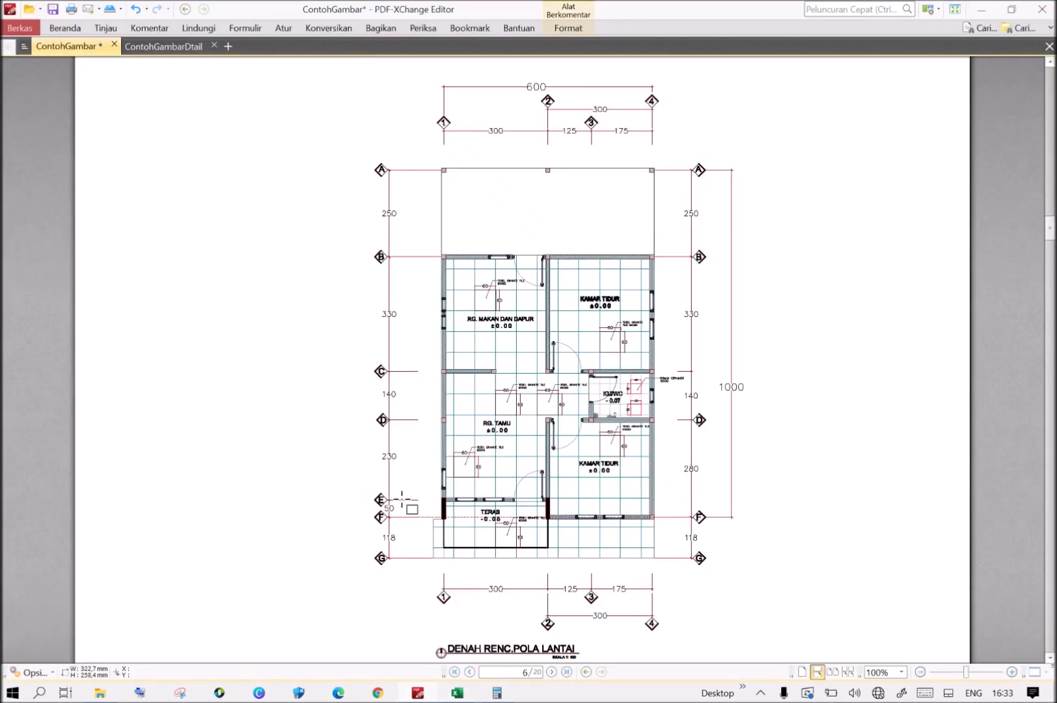
pyautogui.scroll(-2, 528, 384)
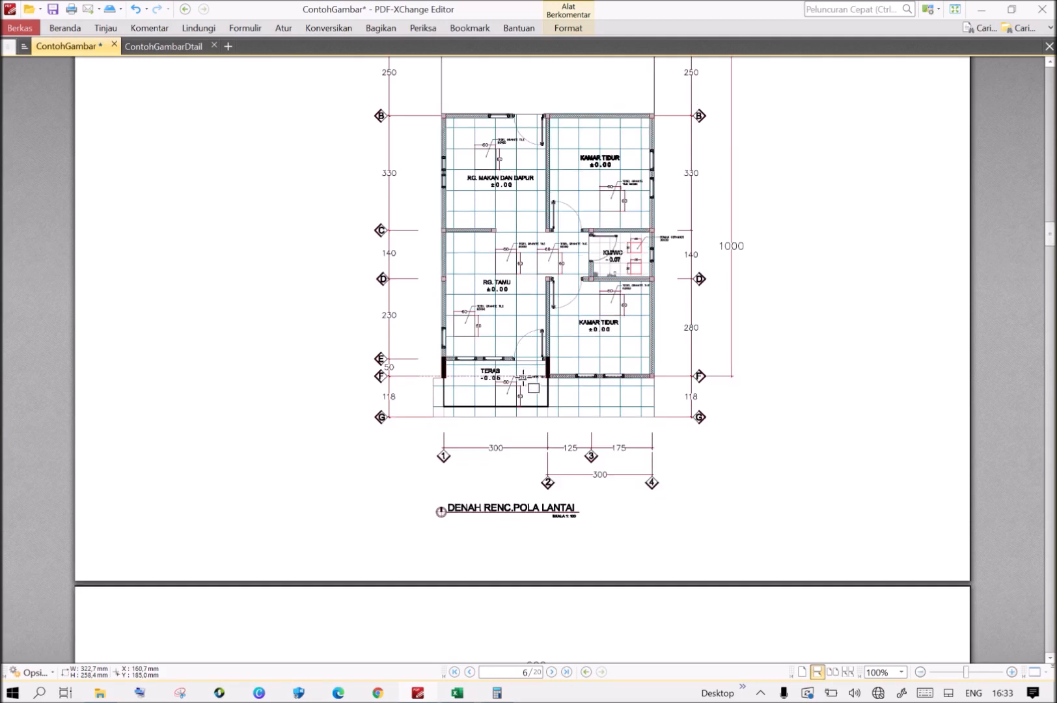
pyautogui.scroll(-2, 585, 368)
pyautogui.scroll(-6, 580, 360)
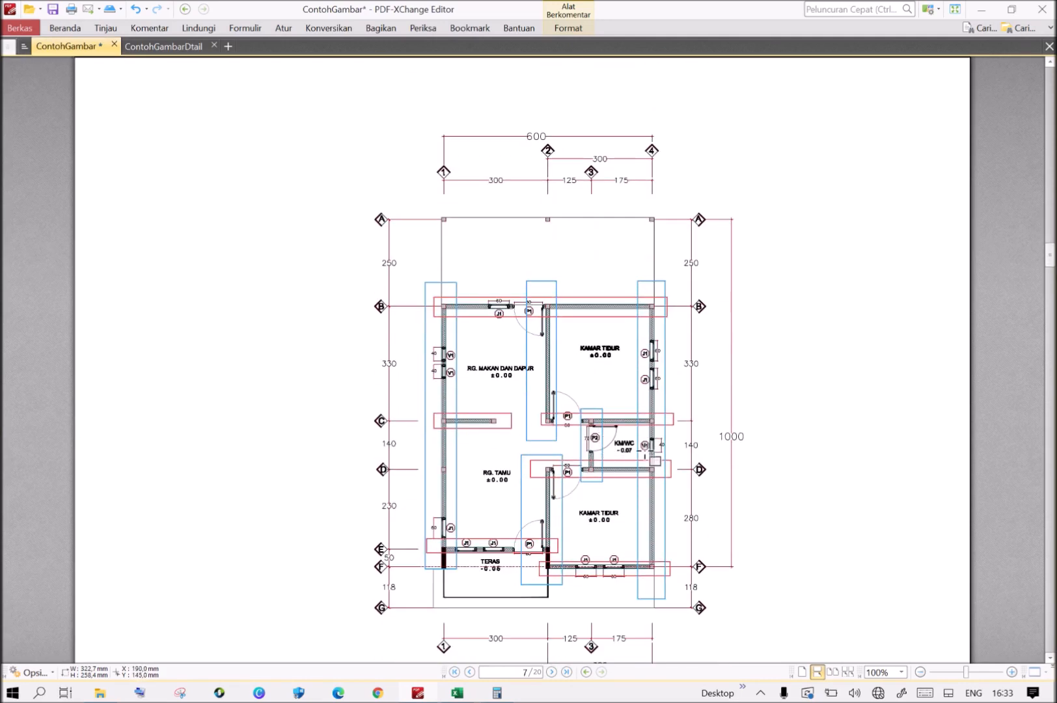
pyautogui.scroll(6, 615, 394)
pyautogui.scroll(3, 612, 372)
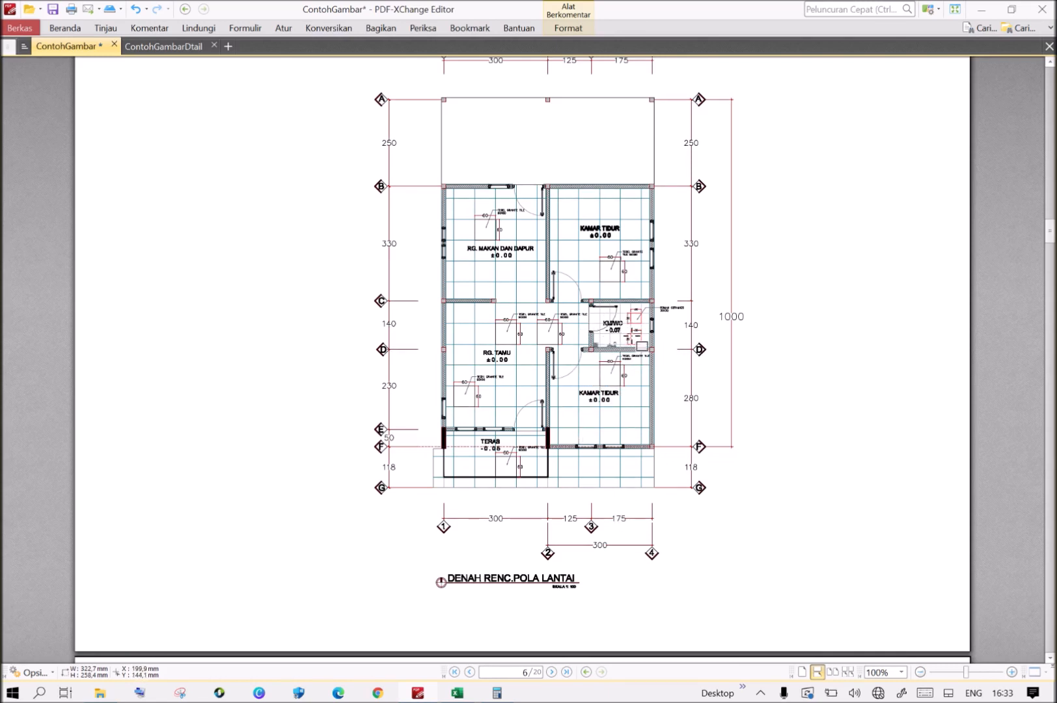
pyautogui.click(458, 694)
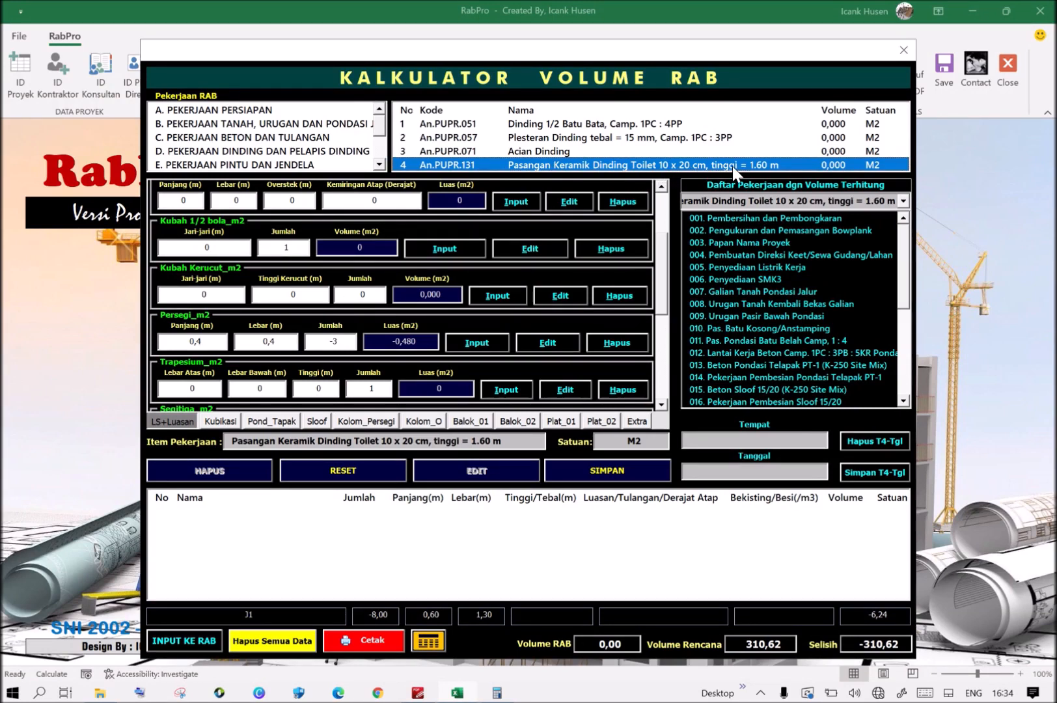
pyautogui.click(180, 342)
pyautogui.moveTo(417, 695)
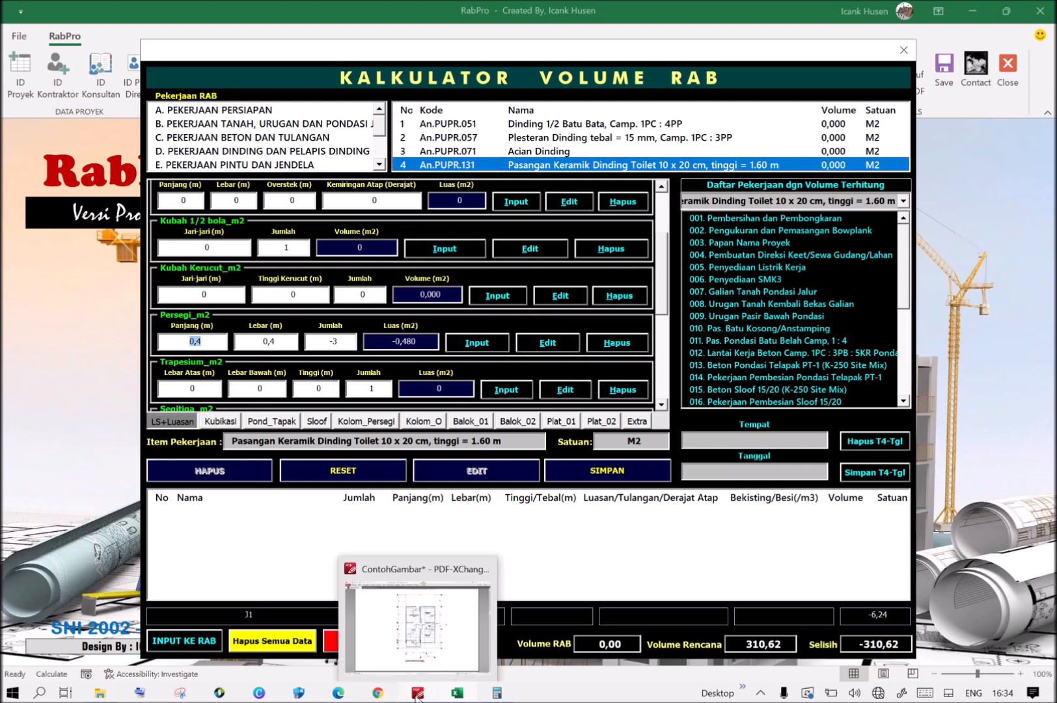
pyautogui.click(417, 694)
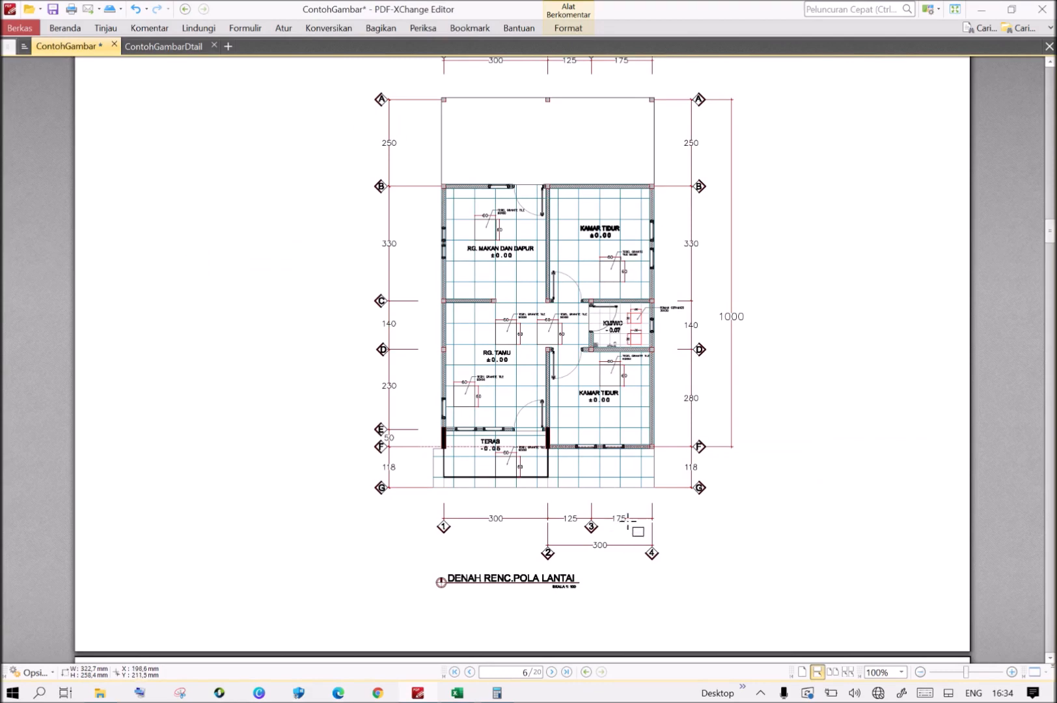
pyautogui.click(458, 694)
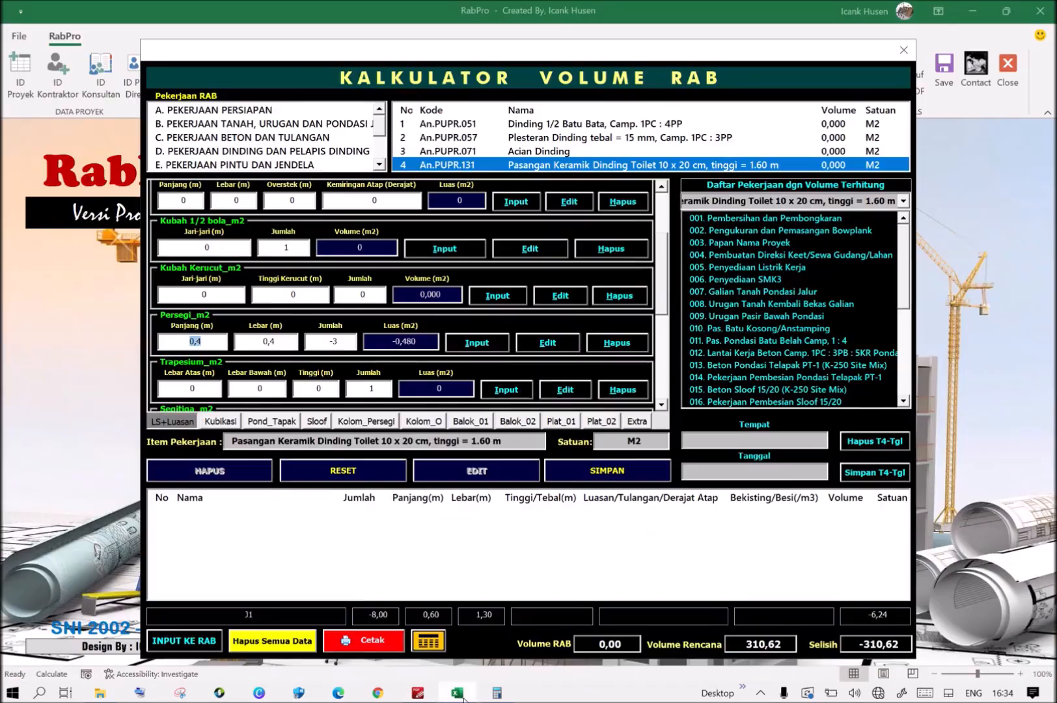
# Switch to Calculator and compute the toilet wall perimeter as 1,4 × 2 + 1,75 × 2.
pyautogui.click(494, 694)
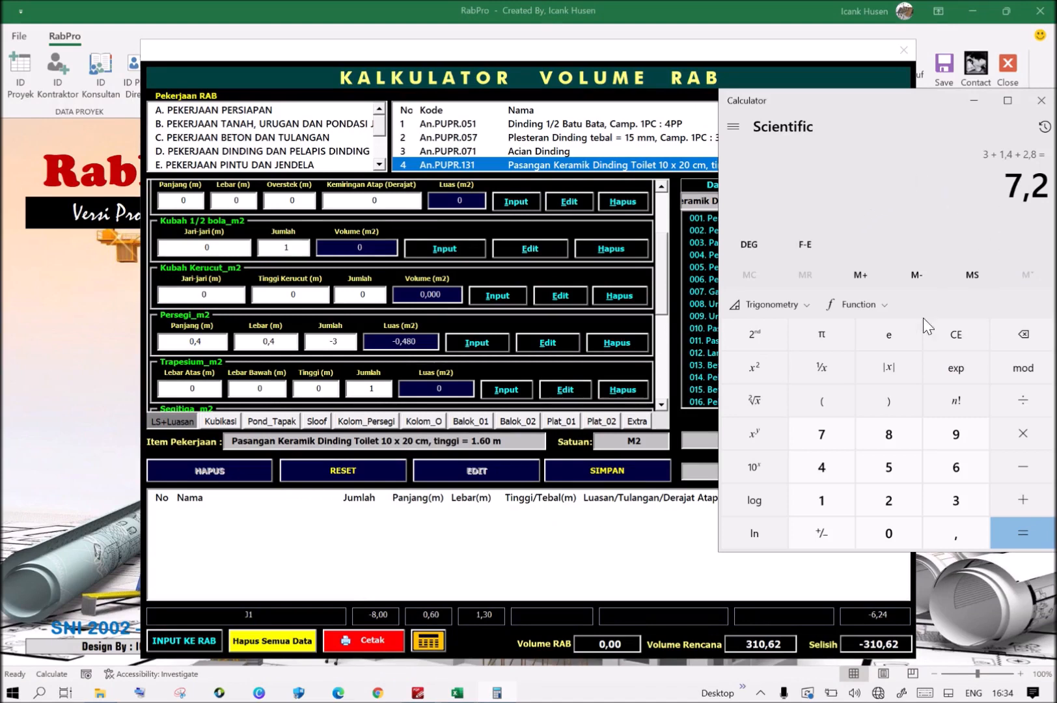
pyautogui.click(960, 340)
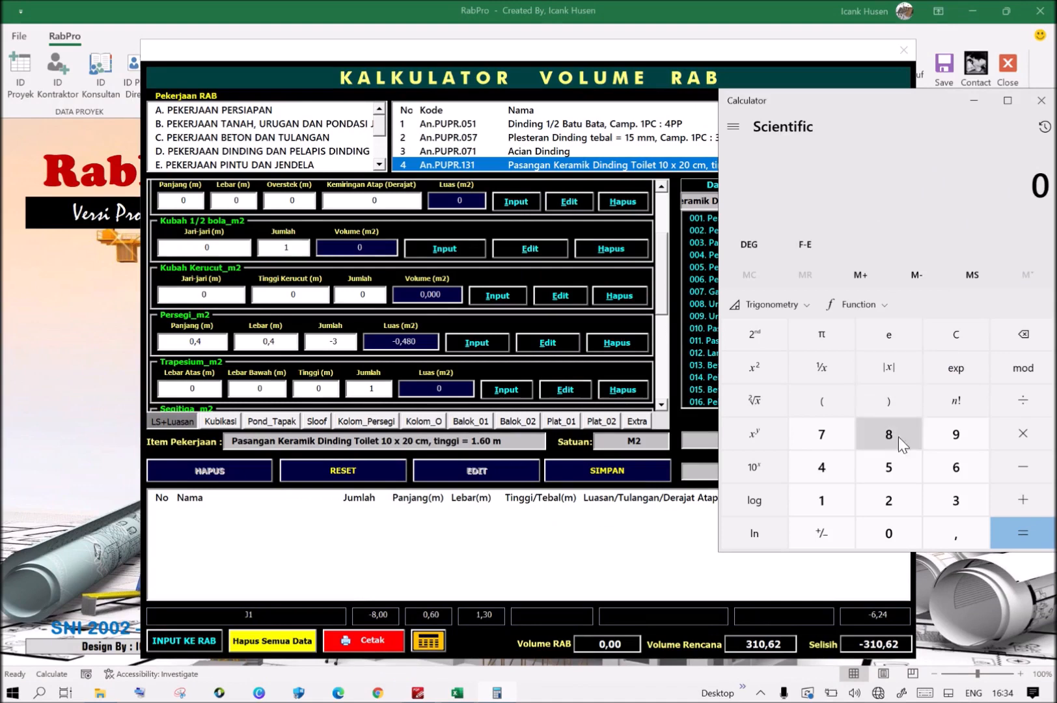
pyautogui.click(816, 511)
pyautogui.click(936, 527)
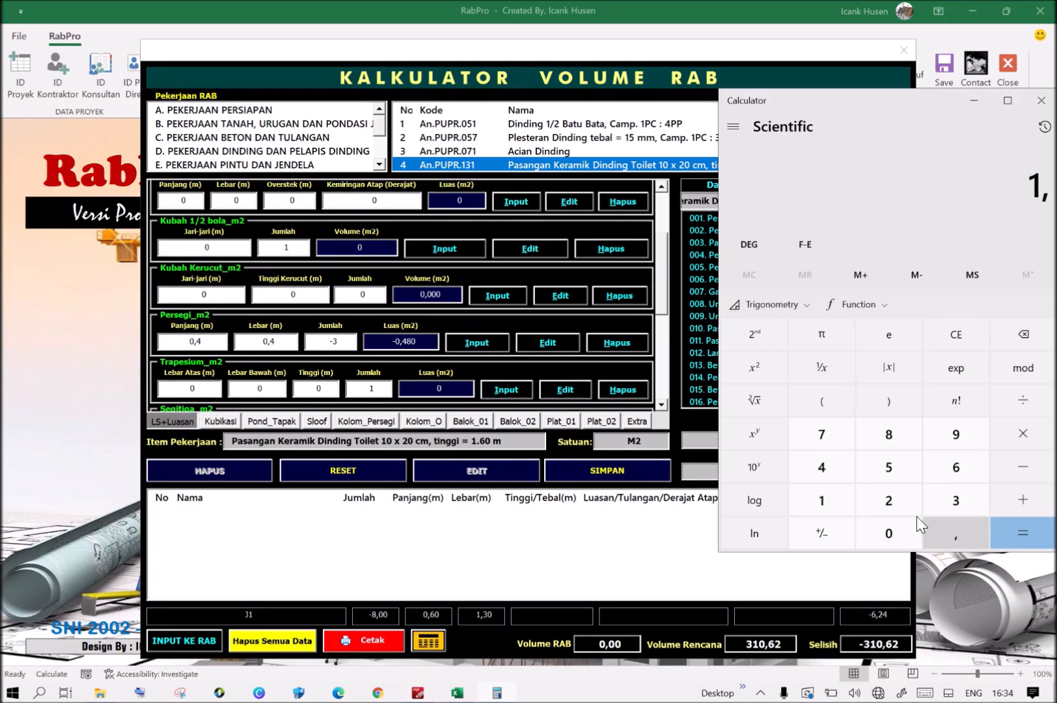
pyautogui.click(826, 470)
pyautogui.click(1023, 436)
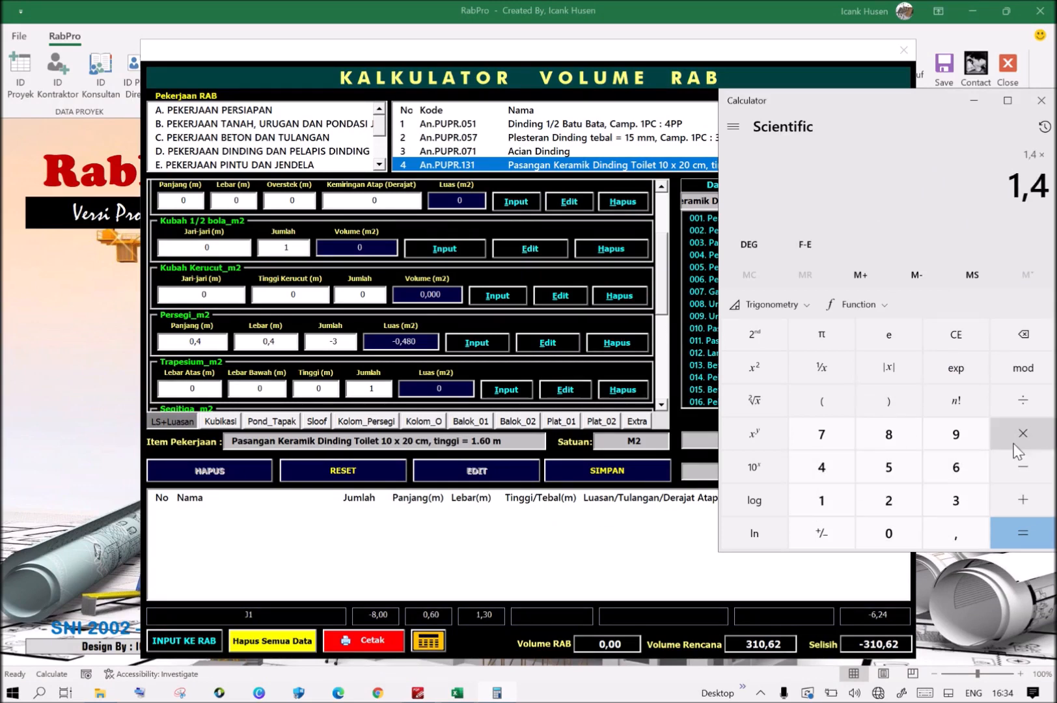
pyautogui.click(897, 504)
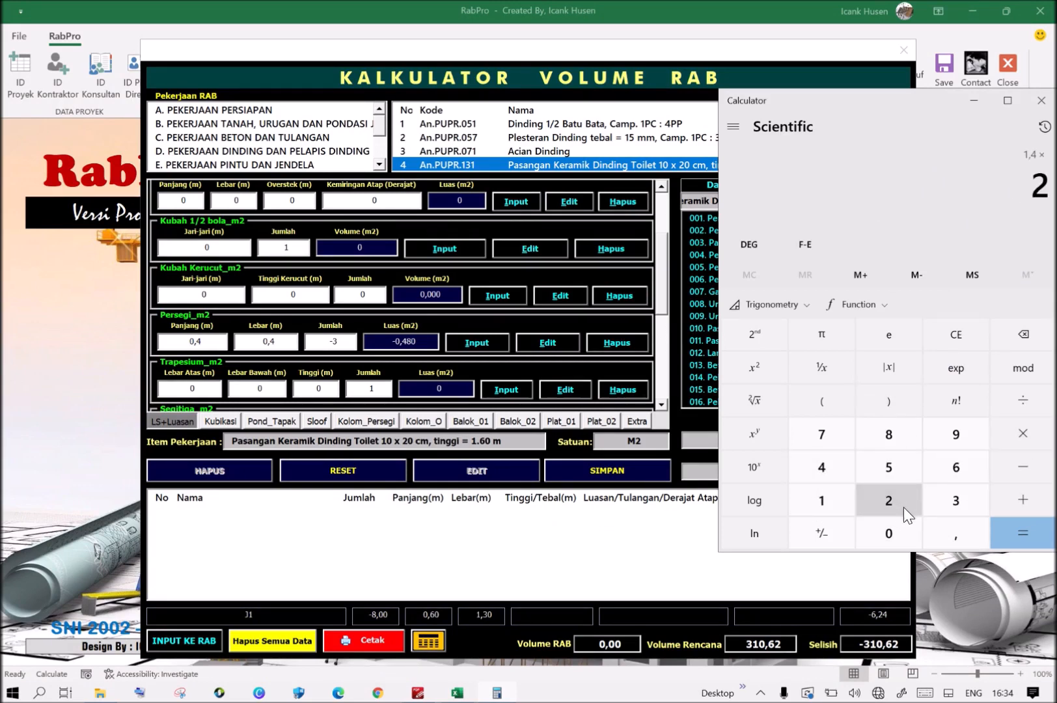
pyautogui.click(1016, 507)
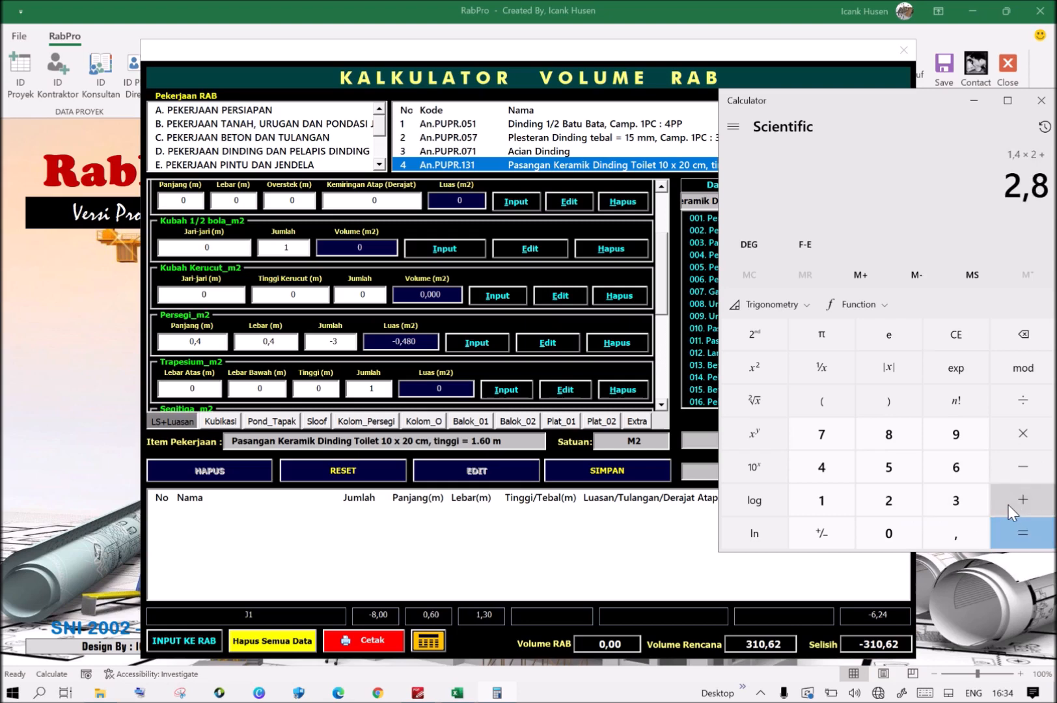
pyautogui.click(798, 506)
pyautogui.click(940, 530)
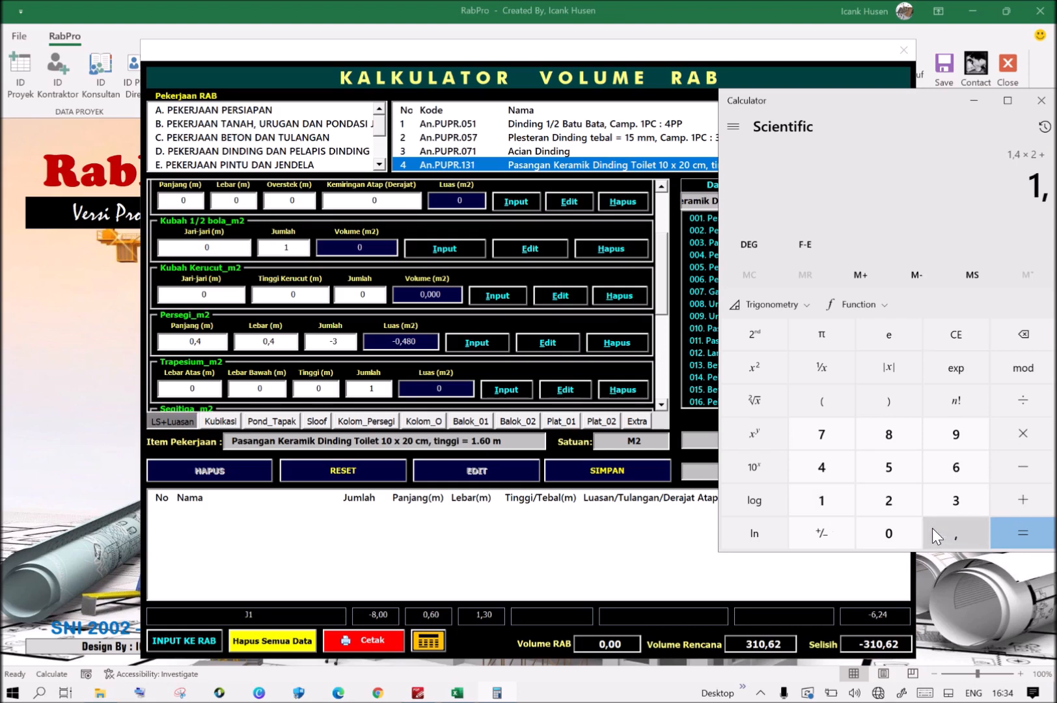
pyautogui.click(821, 433)
pyautogui.click(889, 467)
pyautogui.click(1023, 436)
pyautogui.click(889, 503)
pyautogui.click(1008, 529)
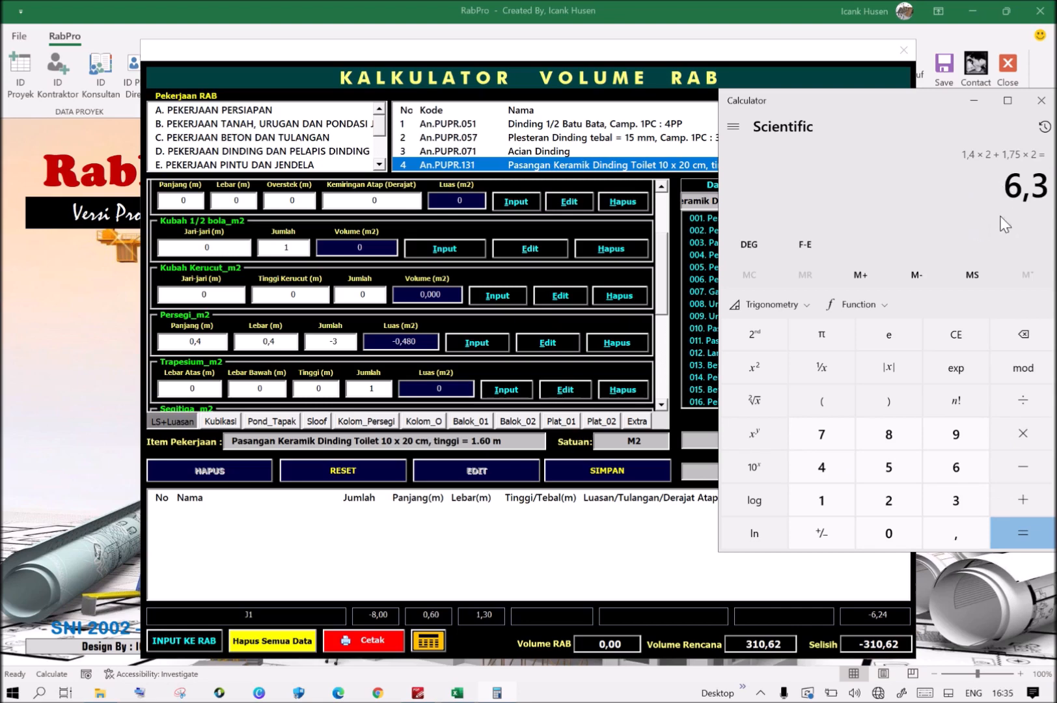
# Clear the calculation and compute the toilet wall perimeter as the sum 1,4 + 1,4 + 1,75 + 1,75.
pyautogui.click(955, 338)
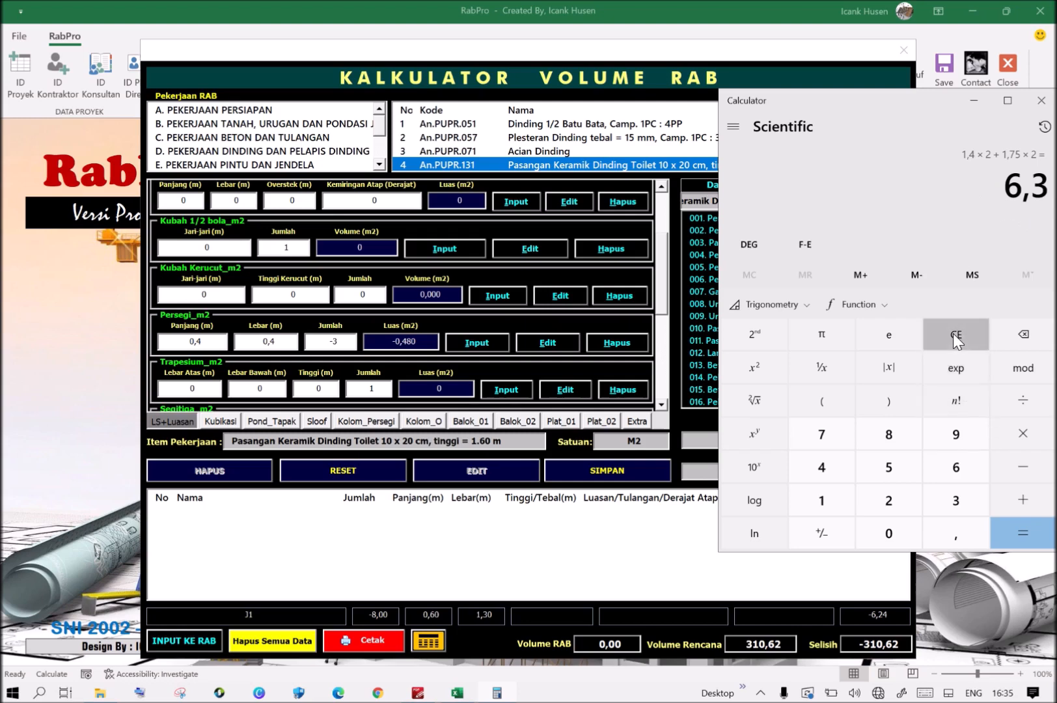
pyautogui.click(804, 502)
pyautogui.click(941, 537)
pyautogui.click(826, 467)
pyautogui.click(1020, 498)
pyautogui.click(841, 514)
pyautogui.click(950, 531)
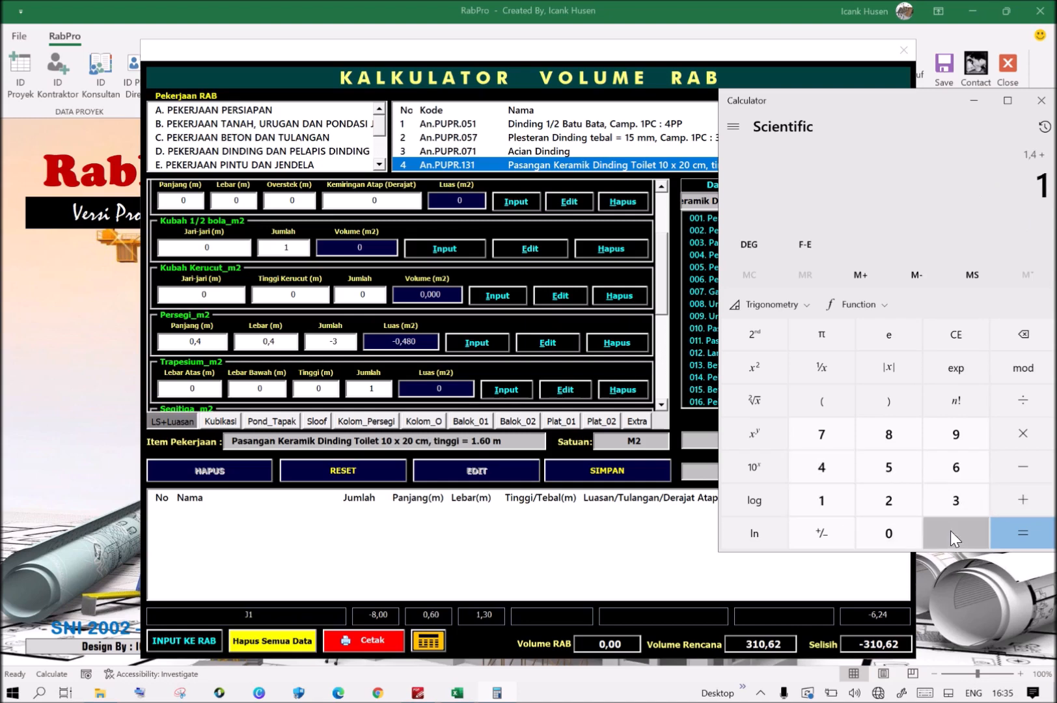
pyautogui.click(838, 475)
pyautogui.click(997, 491)
pyautogui.click(811, 502)
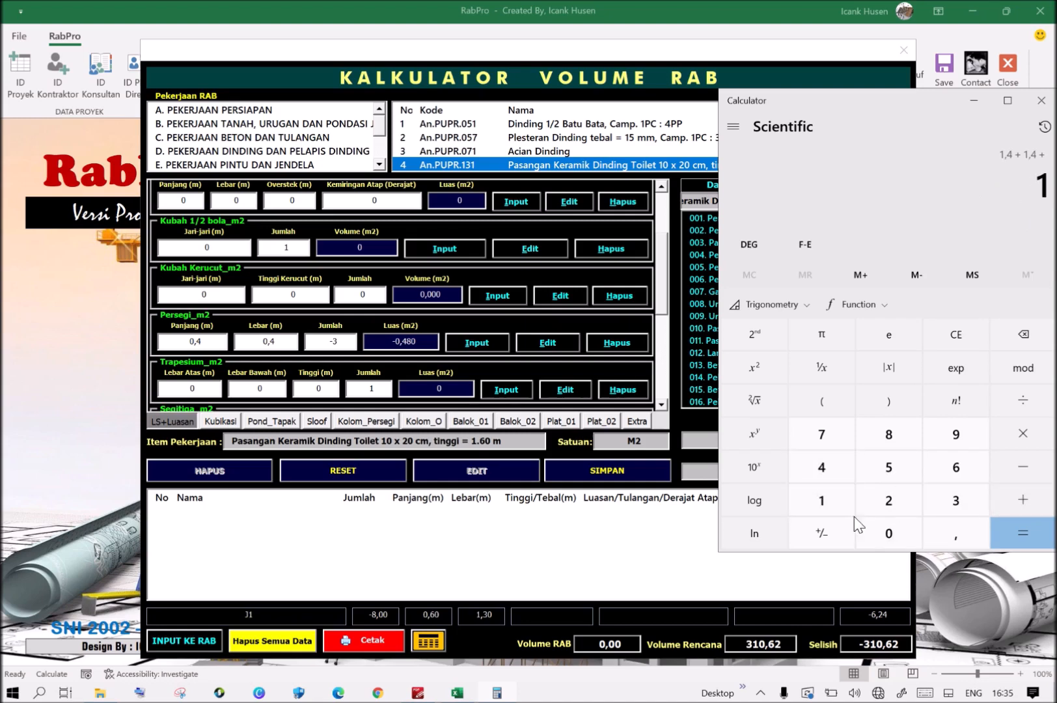
pyautogui.click(951, 531)
pyautogui.click(819, 434)
pyautogui.click(889, 474)
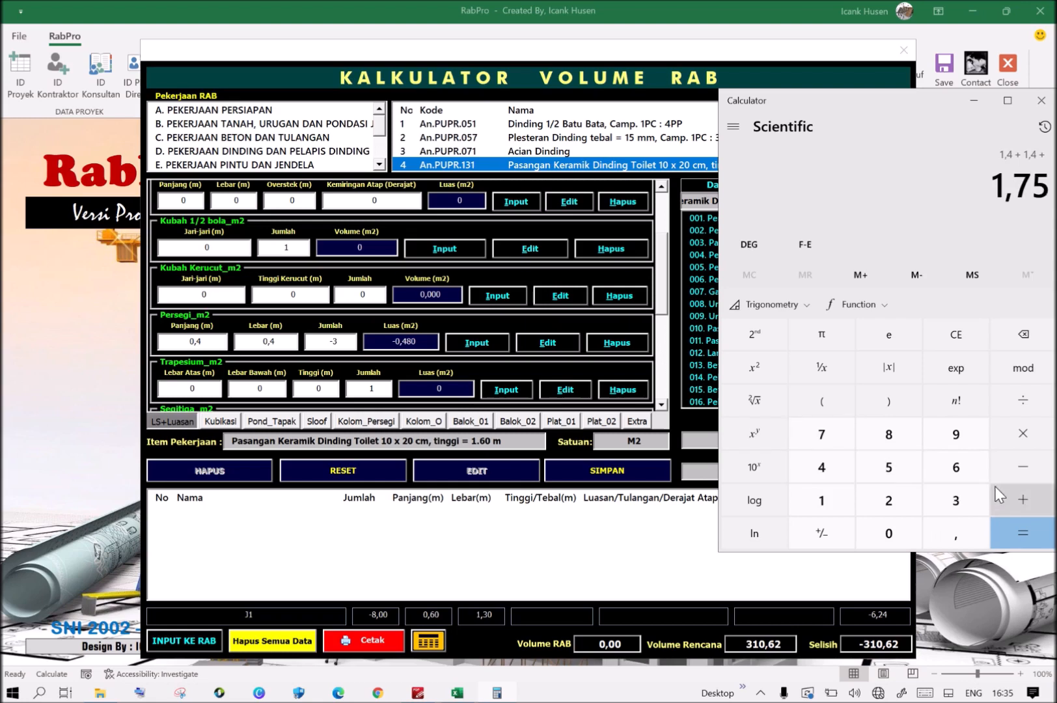
pyautogui.click(1009, 501)
pyautogui.click(821, 501)
pyautogui.click(942, 528)
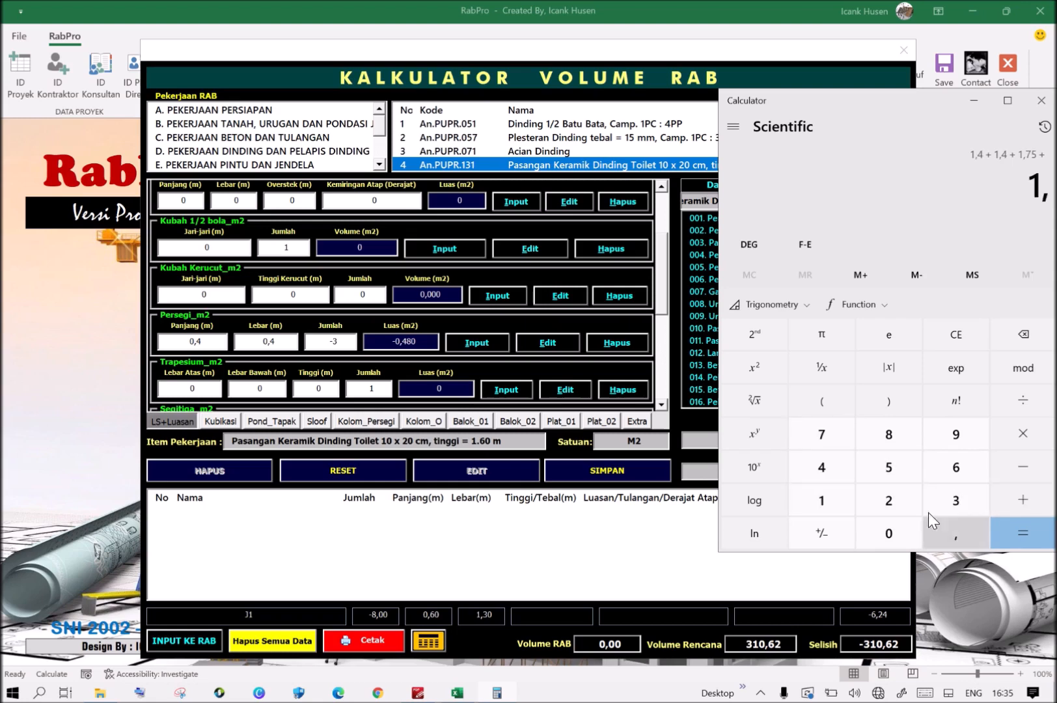
pyautogui.click(829, 438)
pyautogui.click(892, 472)
pyautogui.click(1023, 527)
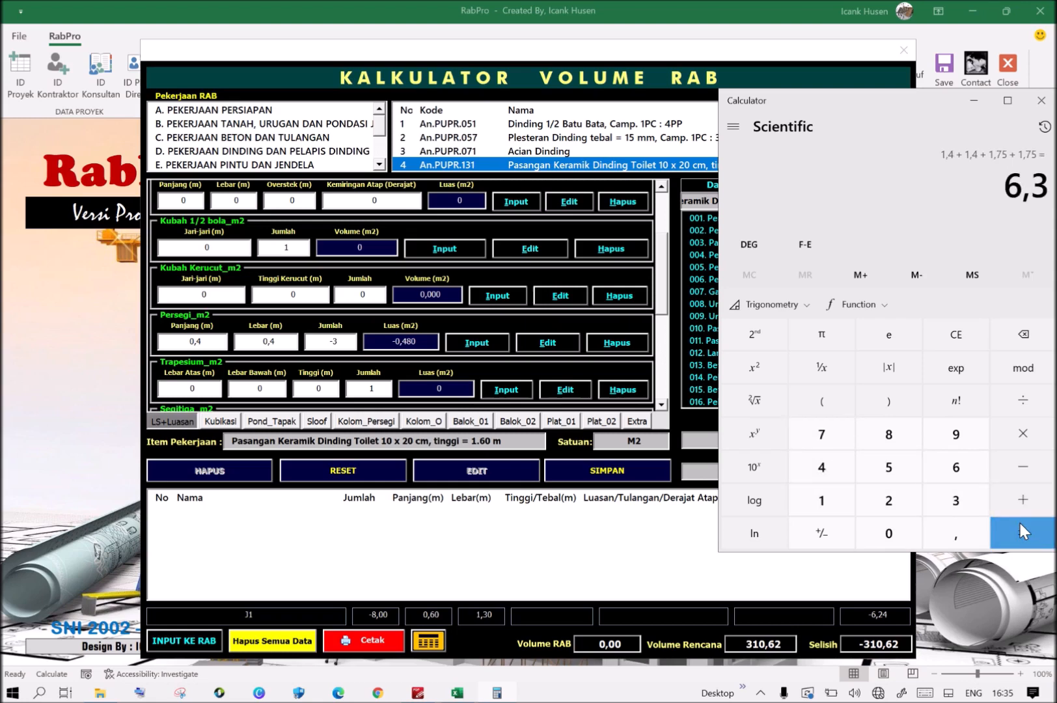
# Copy the calculated perimeter of 6,3 into the length of the Persegi_m2 calculation in RabPro.
pyautogui.moveTo(1005, 186); pyautogui.dragTo(1049, 187)
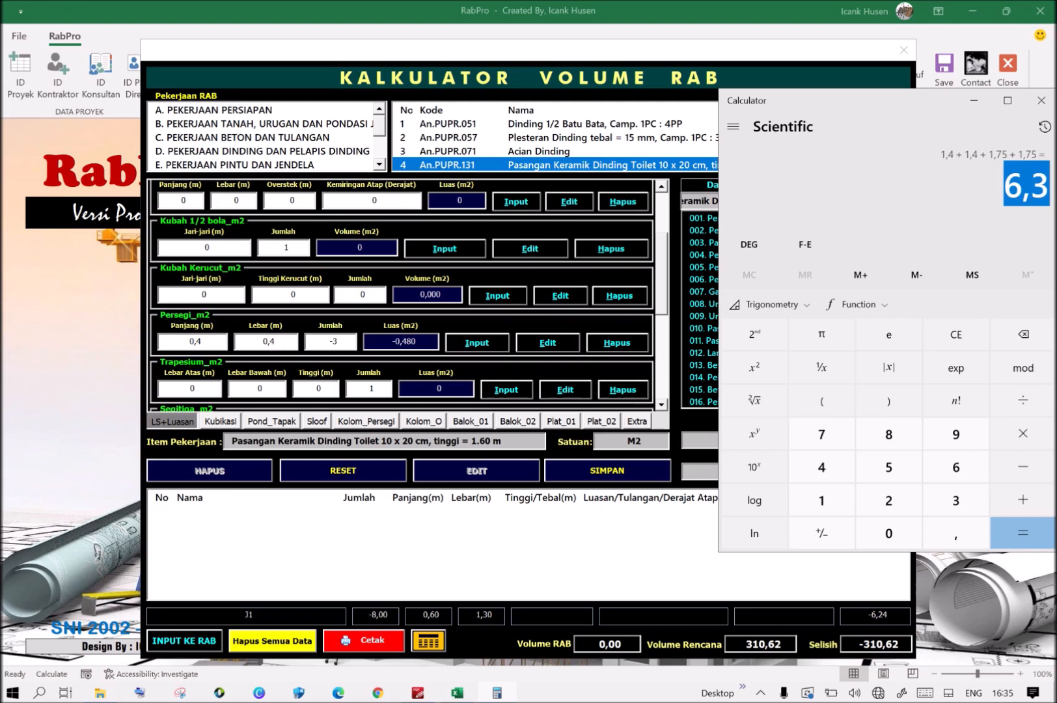
pyautogui.rightClick(1032, 187)
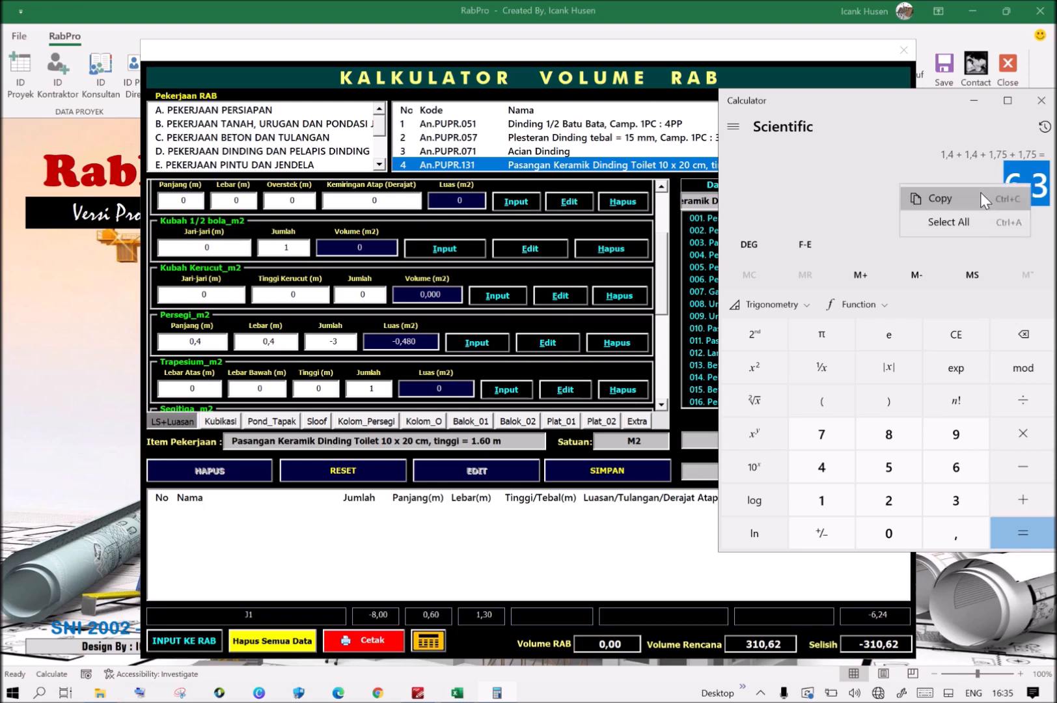
pyautogui.click(981, 195)
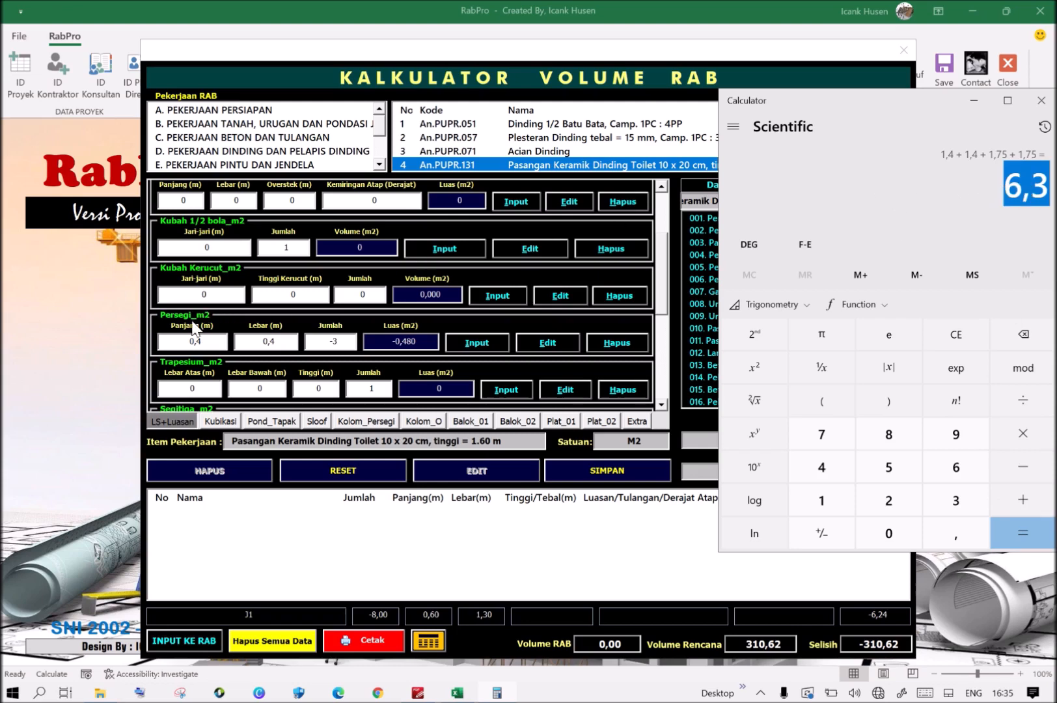
pyautogui.doubleClick(185, 343)
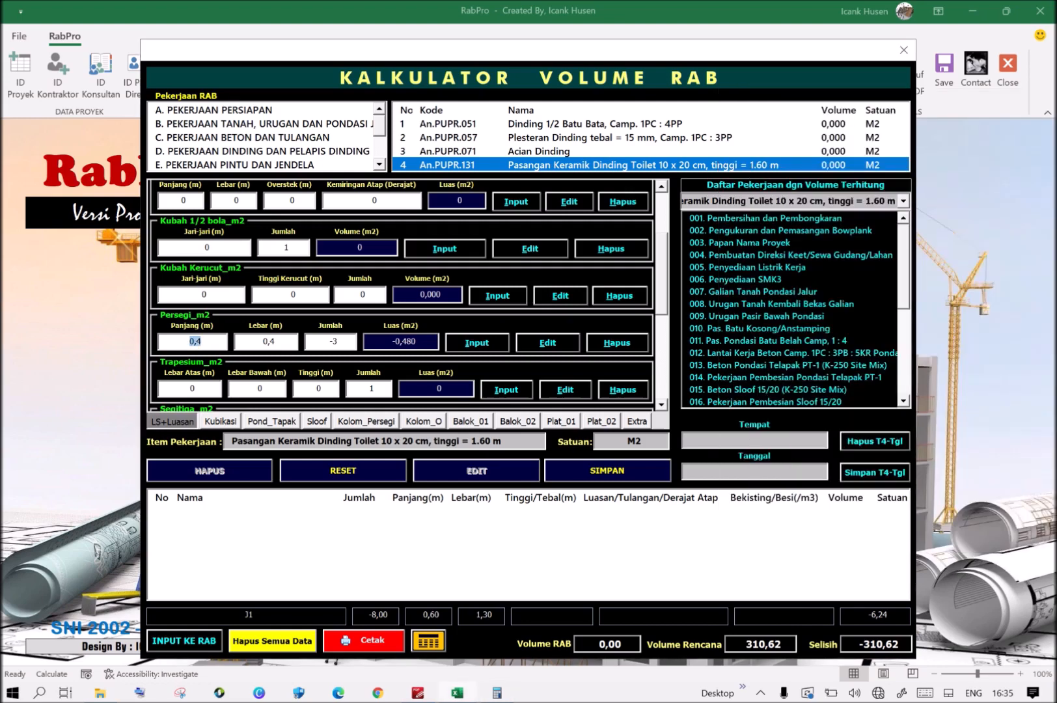
pyautogui.write('6,3')
# Set the Persegi_m2 width to 1,6 and the count to 1, and add the toilet tile entry to the calculation list.
pyautogui.doubleClick(268, 342)
pyautogui.write('1,6')
pyautogui.press('Tab')
pyautogui.write('1')
pyautogui.press('BackSpace')
pyautogui.press('Tab')
pyautogui.press('Right')
pyautogui.click(490, 341)
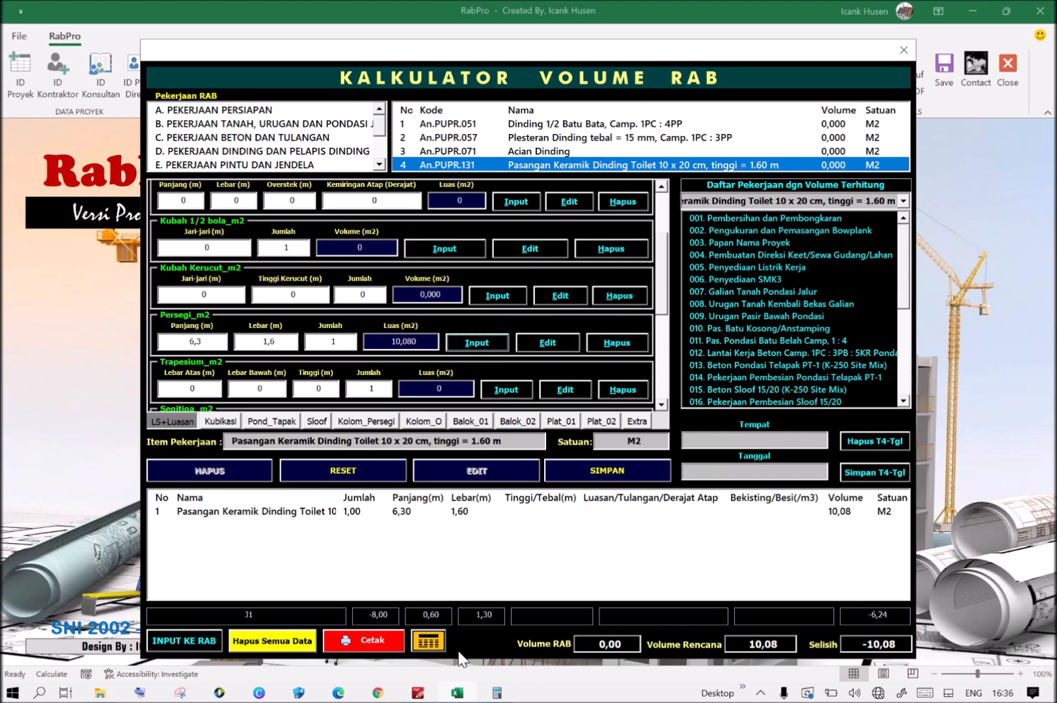
# Check the toilet door in the PDF plan and set the Persegi_m2 length to 0,8, width to 1,6 and count to -1.
pyautogui.click(423, 695)
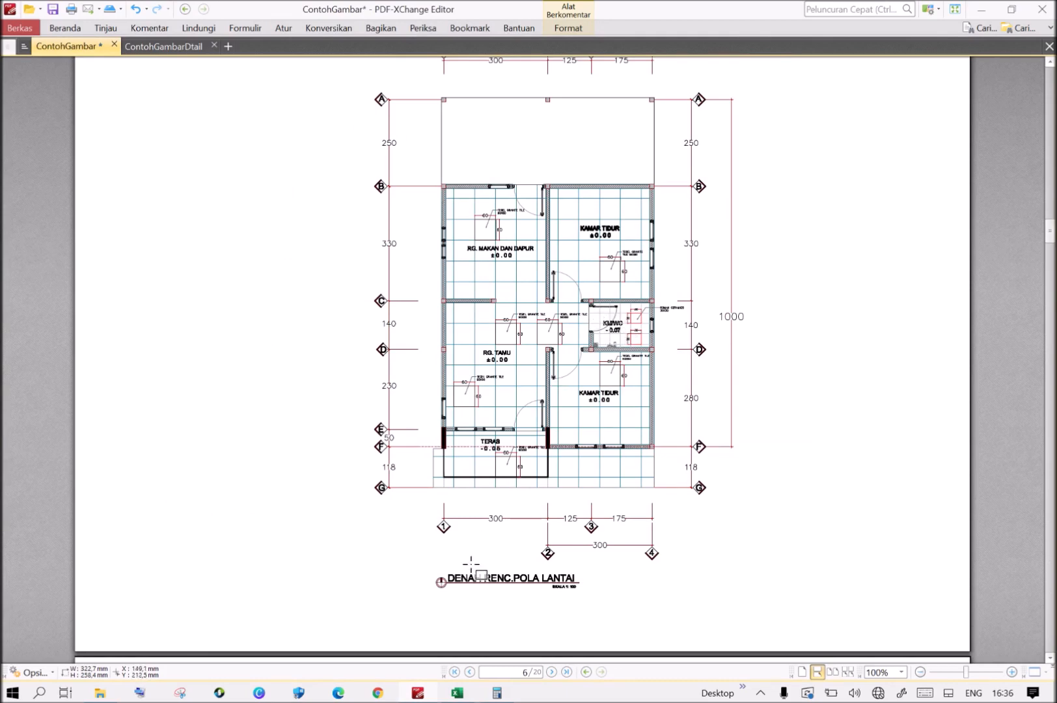
pyautogui.click(459, 694)
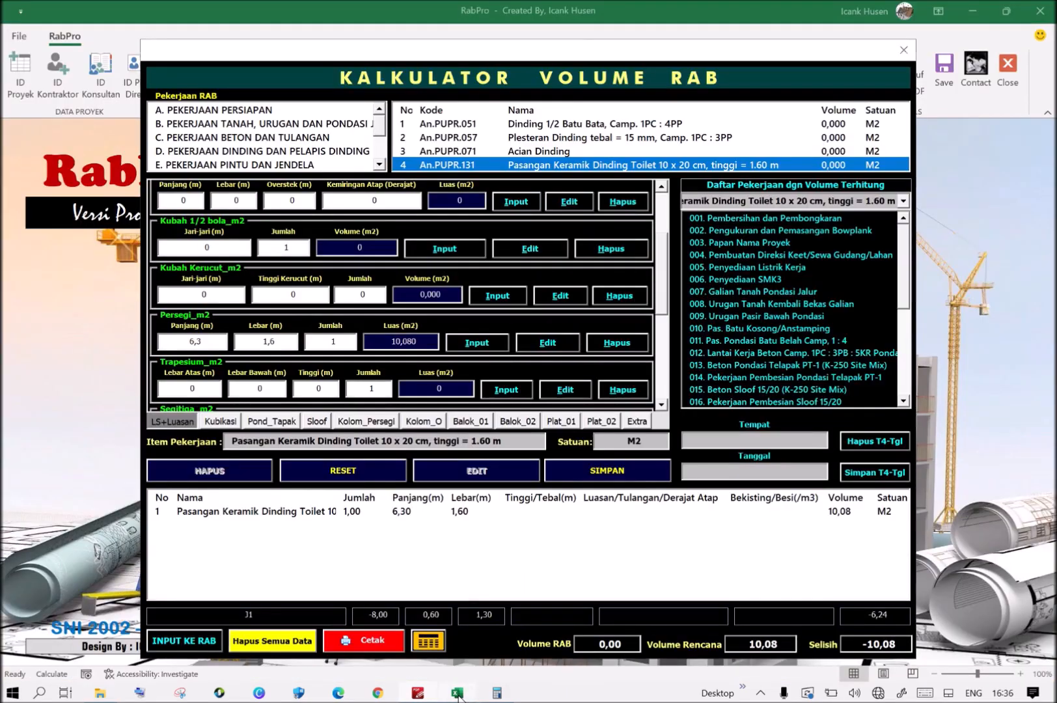
pyautogui.click(214, 342)
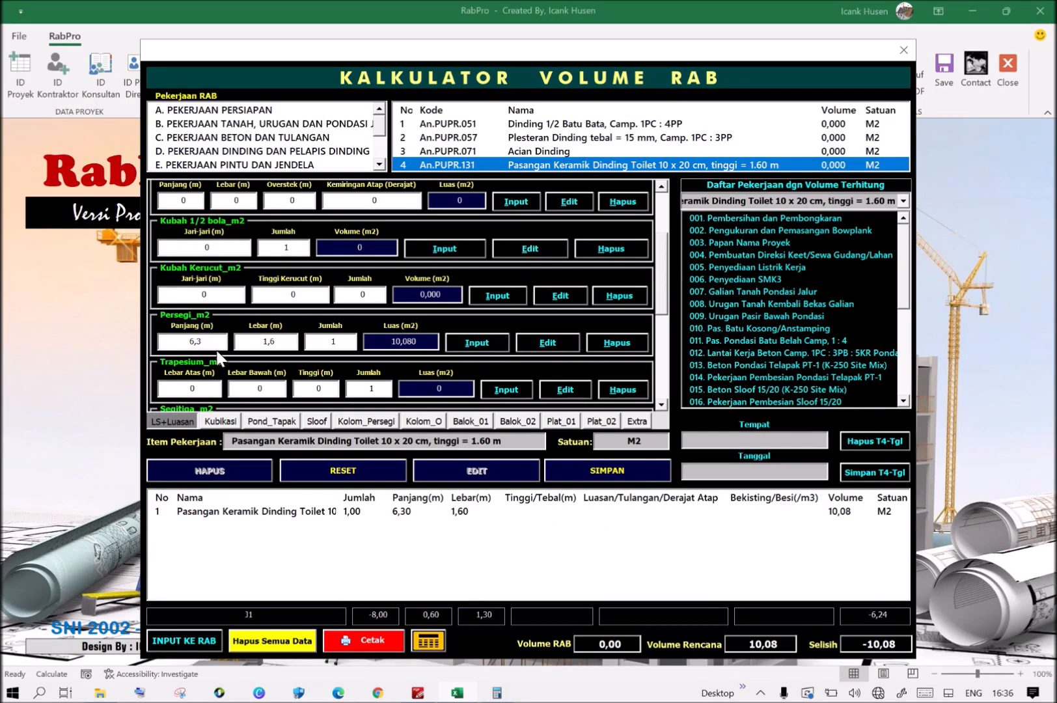
pyautogui.doubleClick(184, 346)
pyautogui.write('0,8')
pyautogui.doubleClick(255, 346)
pyautogui.write('1,6')
pyautogui.doubleClick(272, 341)
pyautogui.doubleClick(329, 343)
pyautogui.write('1')
pyautogui.click(331, 341)
pyautogui.write('-')
# Rename the job item as "P2 (Pengurang)" and add this door deduction to the calculation list.
pyautogui.click(276, 441)
pyautogui.moveTo(503, 441); pyautogui.dragTo(231, 442)
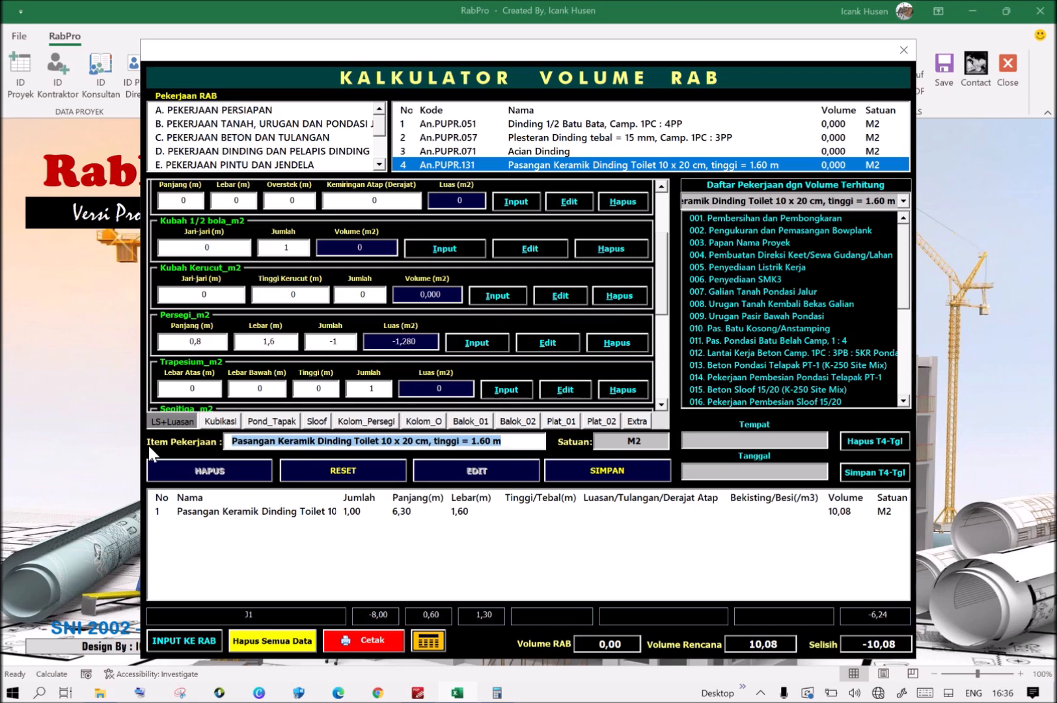
pyautogui.write('P')
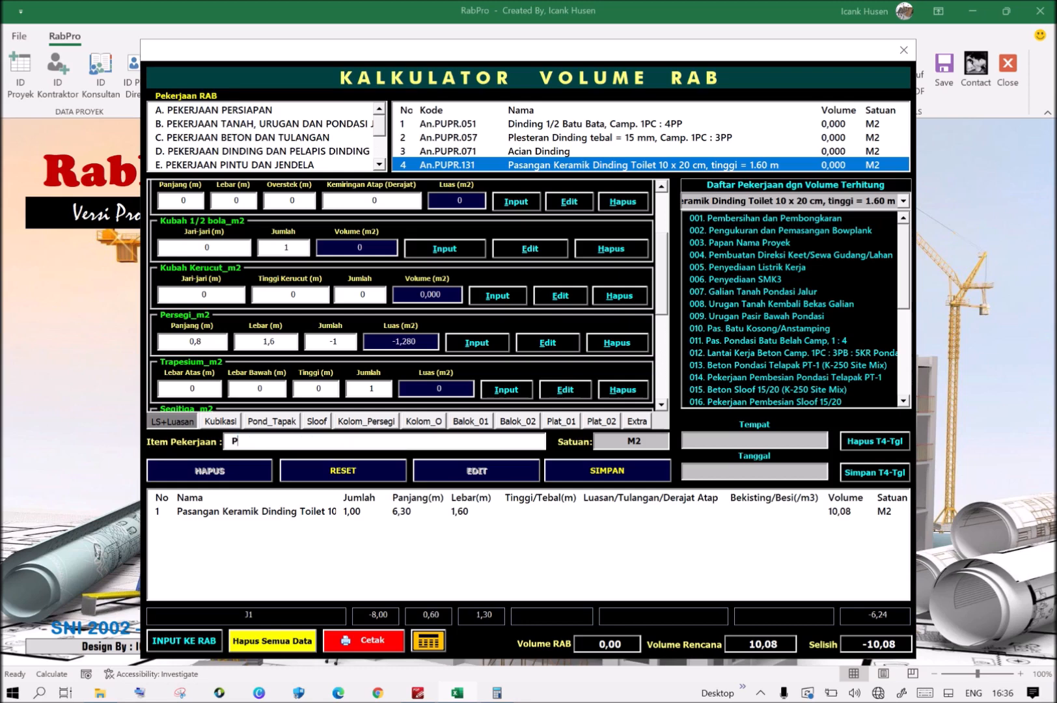
pyautogui.write('2 (Pengurang)')
pyautogui.click(477, 345)
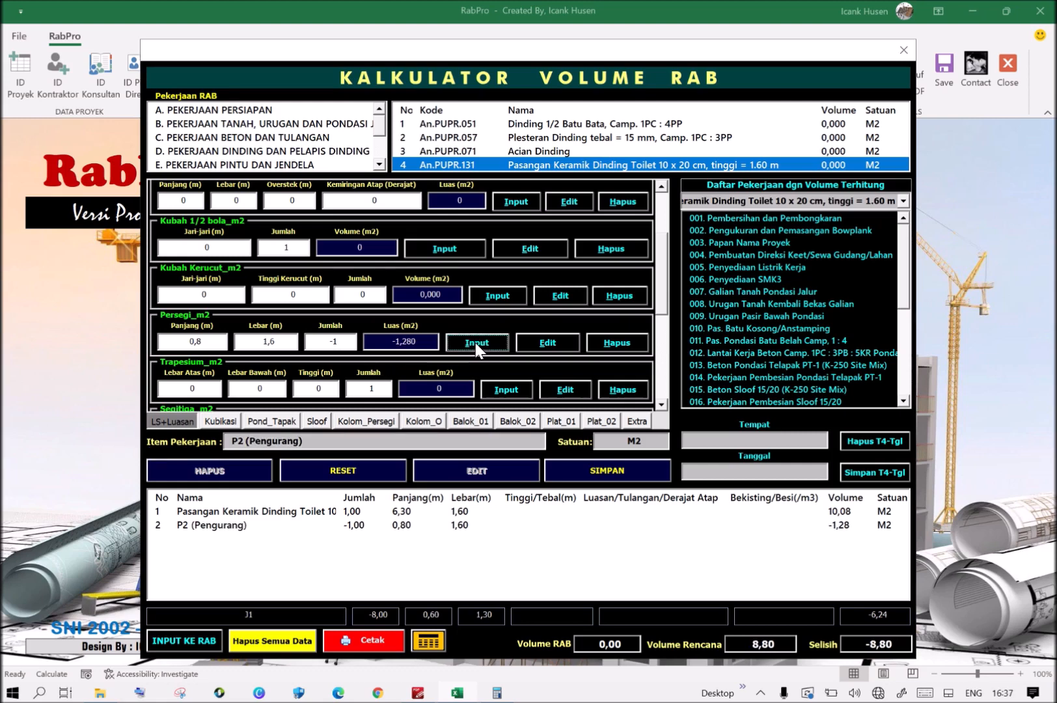
# Review the planned volume, save the toilet wall tile job and acknowledge the confirmations.
pyautogui.click(742, 644)
pyautogui.click(777, 645)
pyautogui.moveTo(777, 645); pyautogui.dragTo(747, 646)
pyautogui.click(777, 644)
pyautogui.click(744, 648)
pyautogui.click(629, 471)
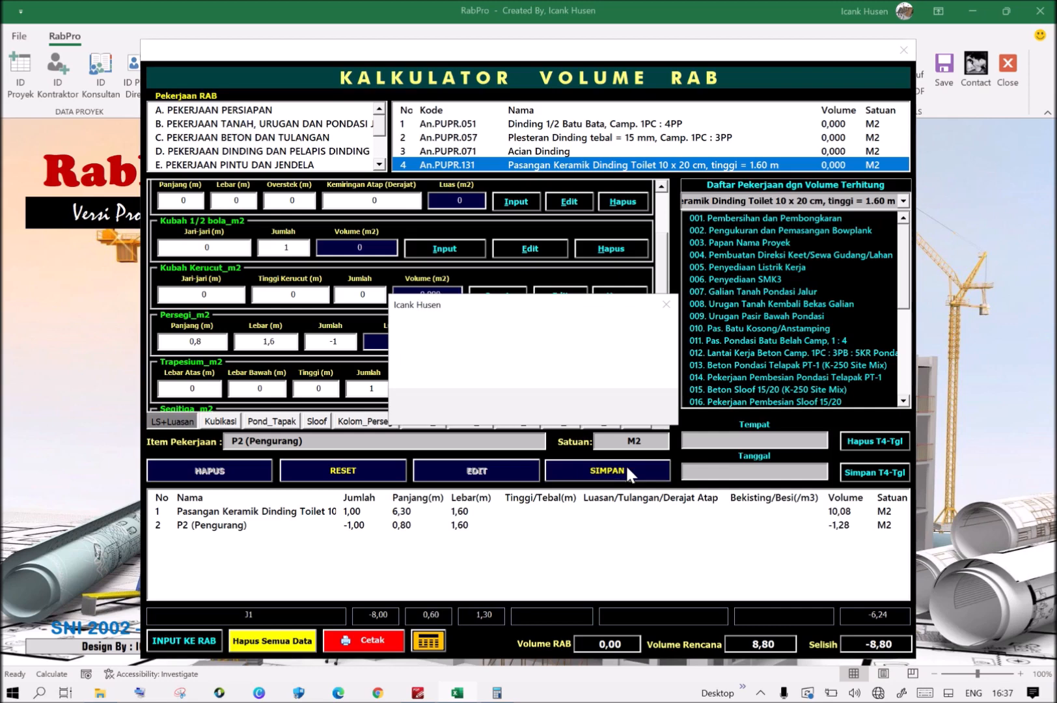
pyautogui.click(577, 405)
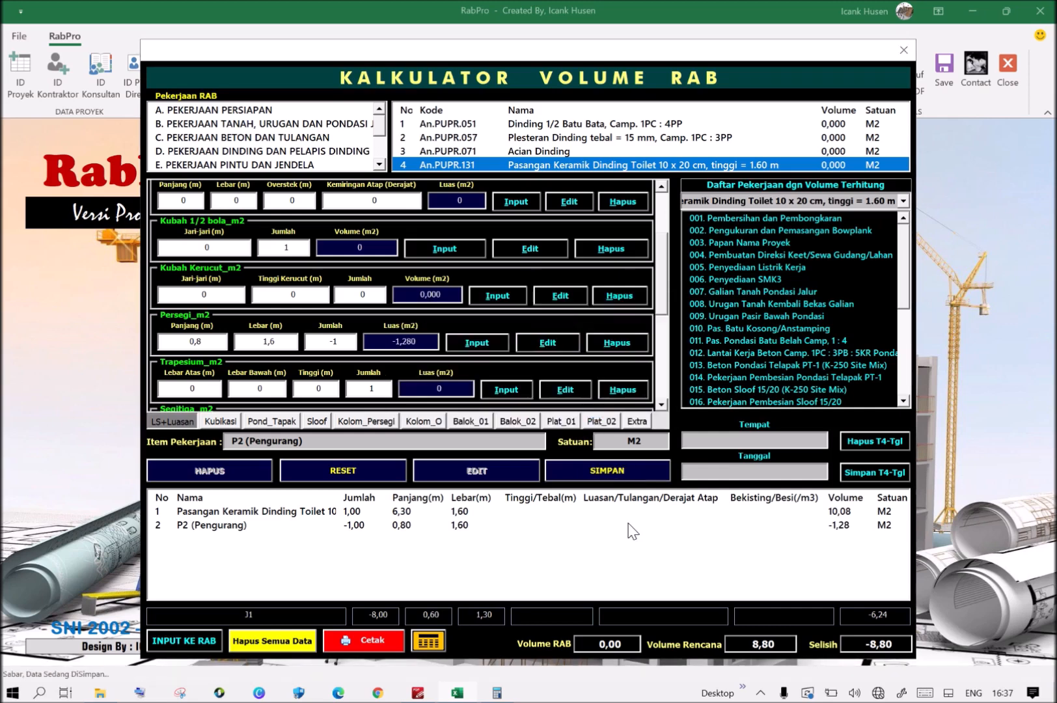
pyautogui.click(589, 405)
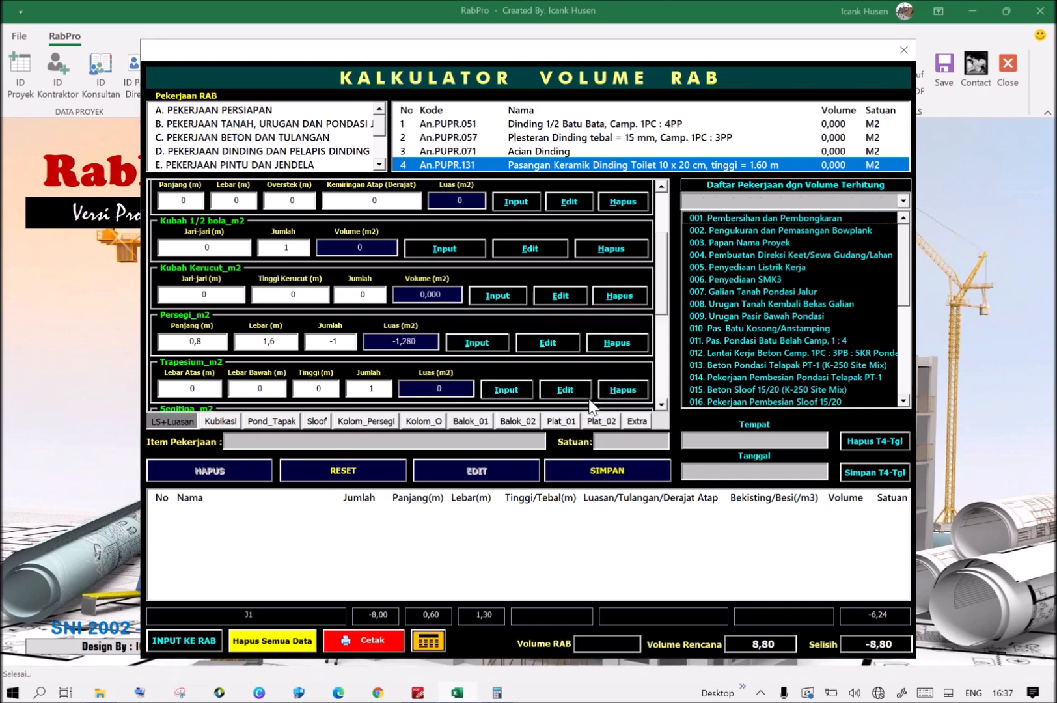